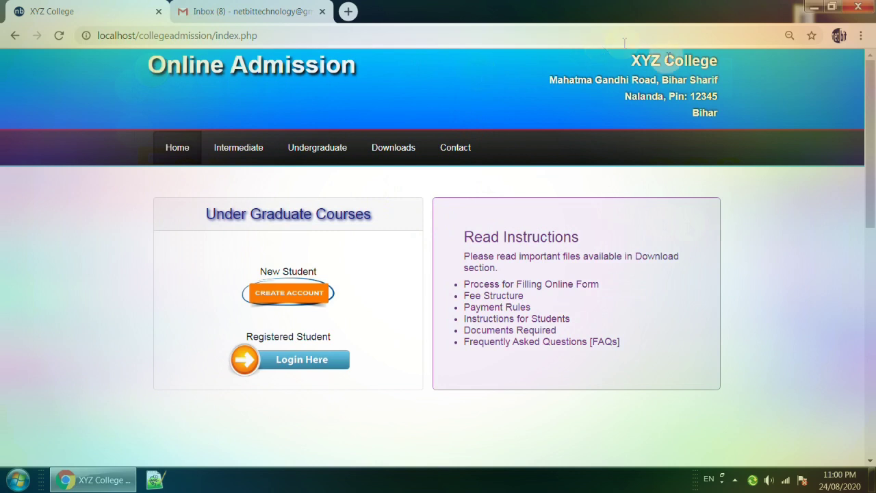
# Review the college name and address in the header and the listed topics under Read Instructions on the home page.
pyautogui.moveTo(631, 62); pyautogui.dragTo(718, 62)
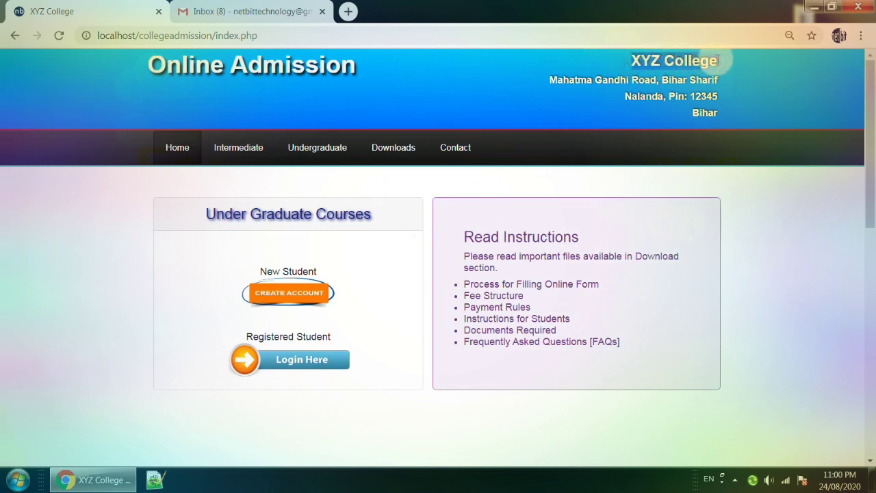
pyautogui.moveTo(551, 80); pyautogui.dragTo(724, 81)
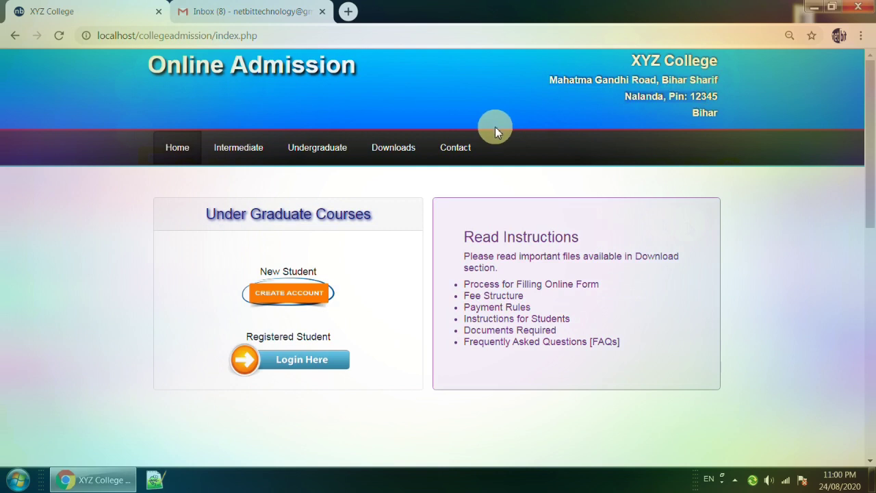
pyautogui.moveTo(468, 241); pyautogui.dragTo(590, 241)
pyautogui.moveTo(467, 260); pyautogui.dragTo(676, 259)
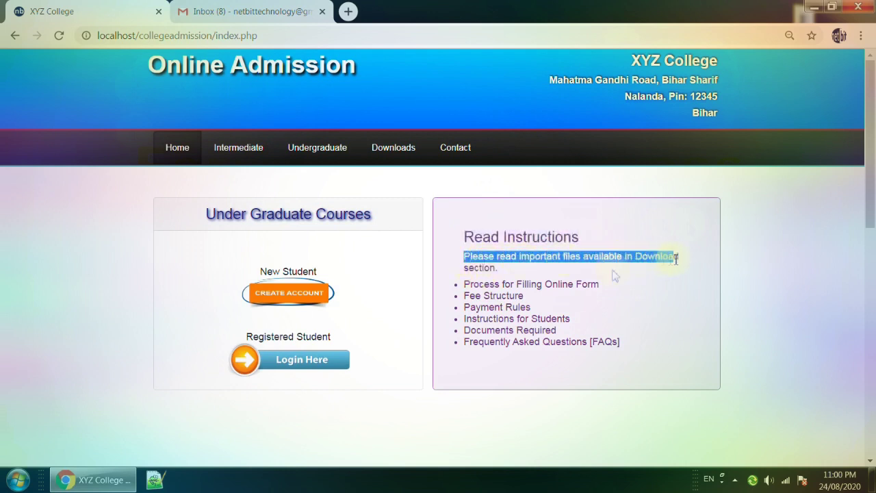
pyautogui.moveTo(465, 284); pyautogui.dragTo(601, 286)
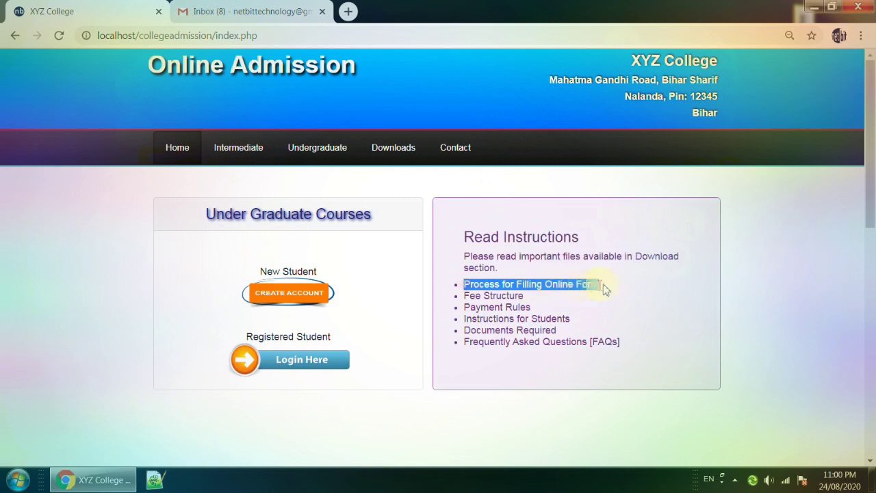
pyautogui.moveTo(465, 296); pyautogui.dragTo(524, 296)
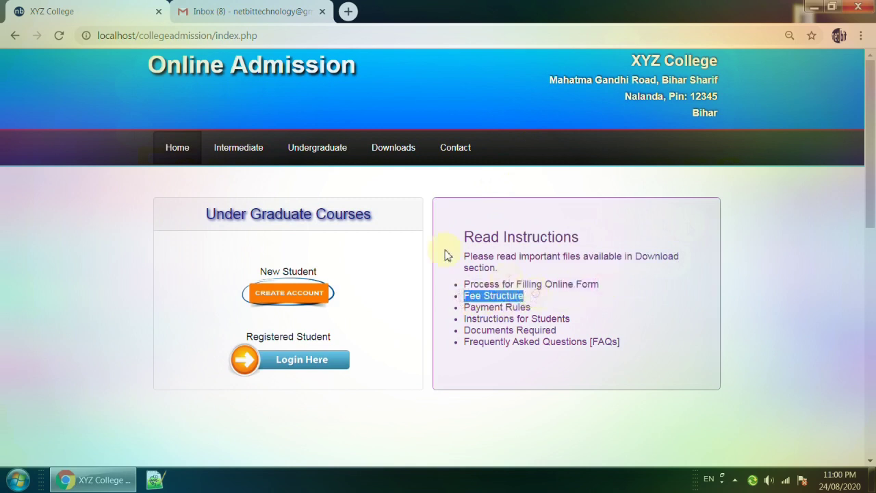
# Download the Online Form Filling Process [Under Graduate Courses] document from the Downloads page and read through it.
pyautogui.click(393, 155)
pyautogui.click(394, 155)
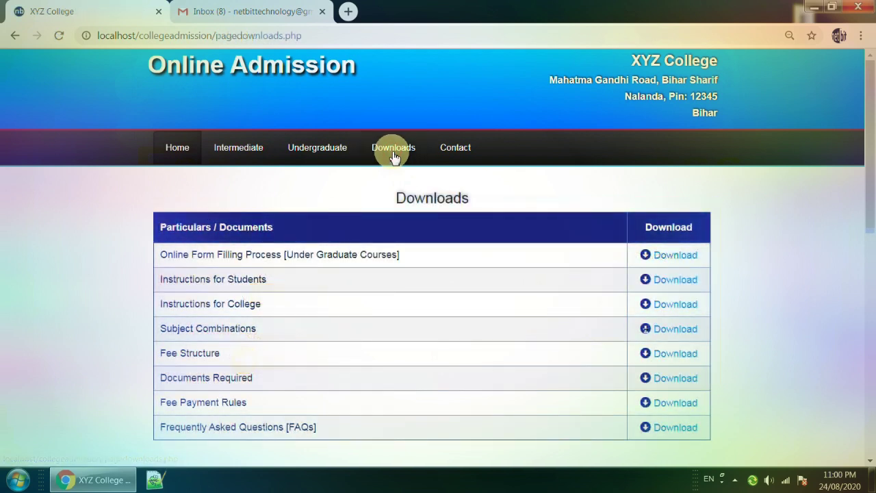
pyautogui.scroll(-1, 384, 154)
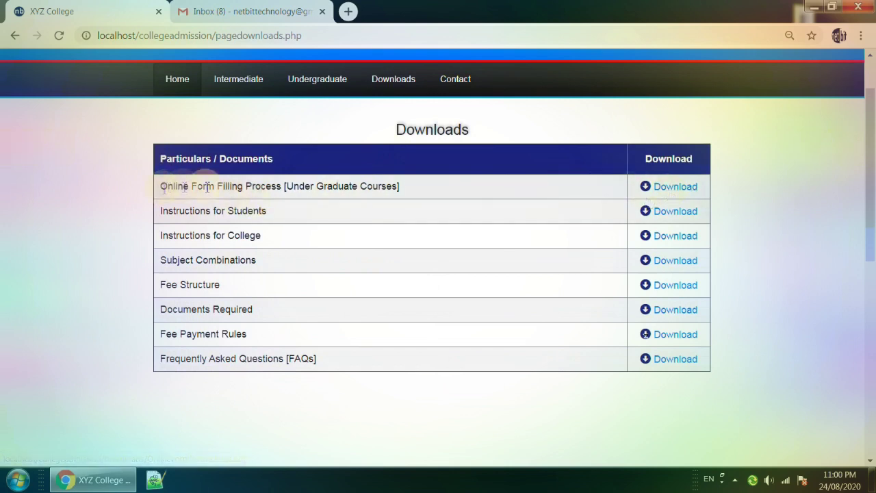
pyautogui.click(668, 191)
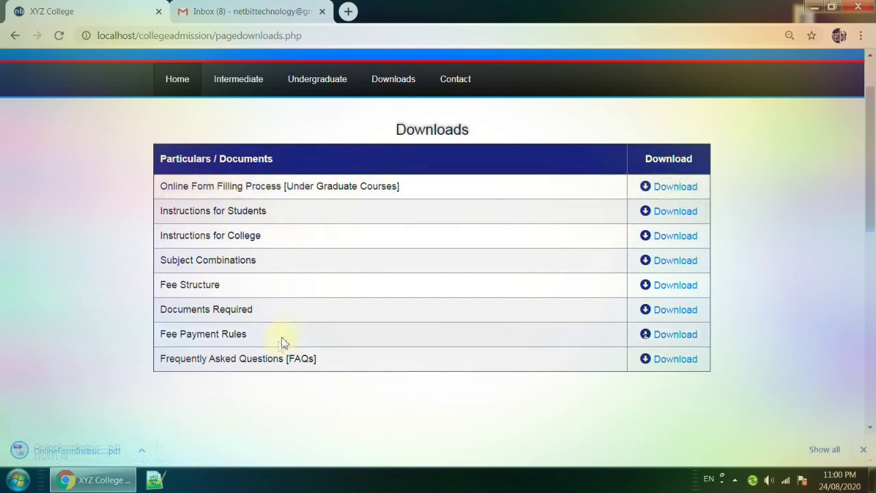
pyautogui.click(44, 450)
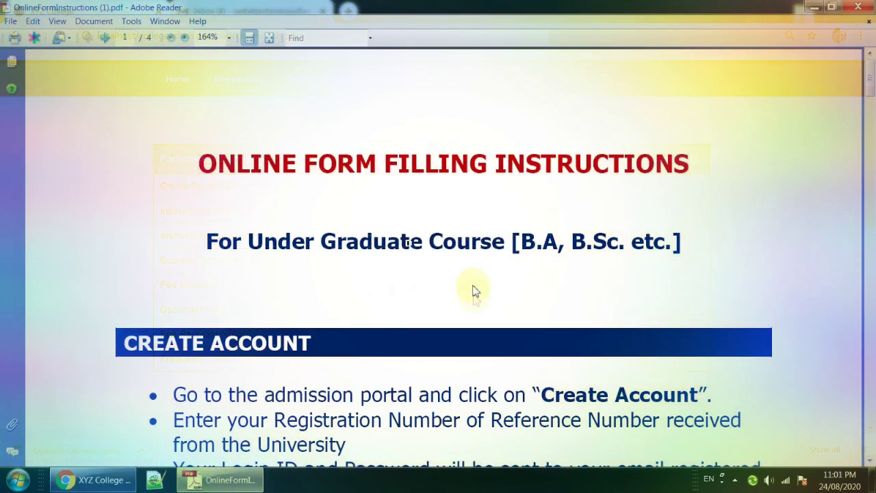
pyautogui.scroll(-6, 476, 287)
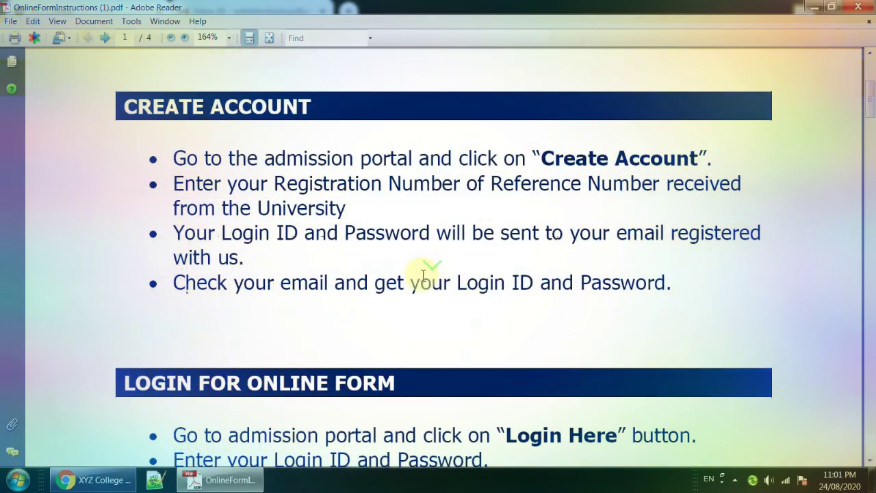
pyautogui.scroll(-3, 479, 243)
pyautogui.scroll(-5, 479, 243)
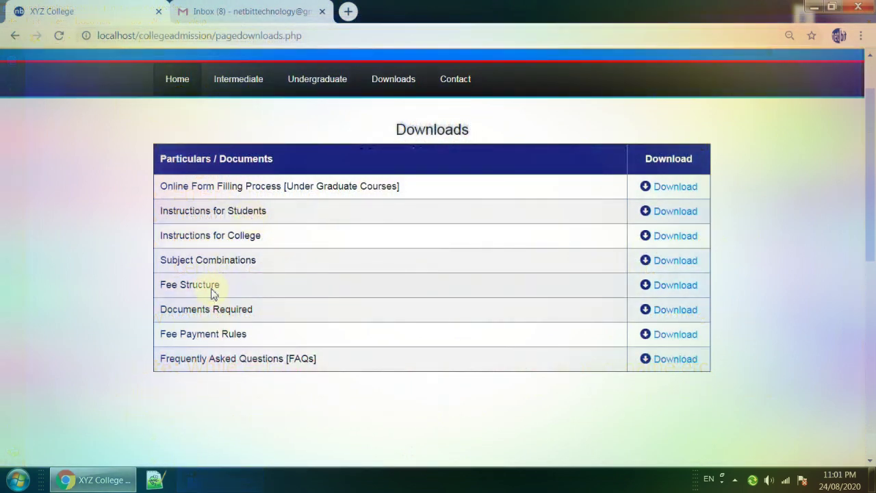
# Download the Documents Required file, read its document list and scanning instructions, and close it.
pyautogui.click(685, 319)
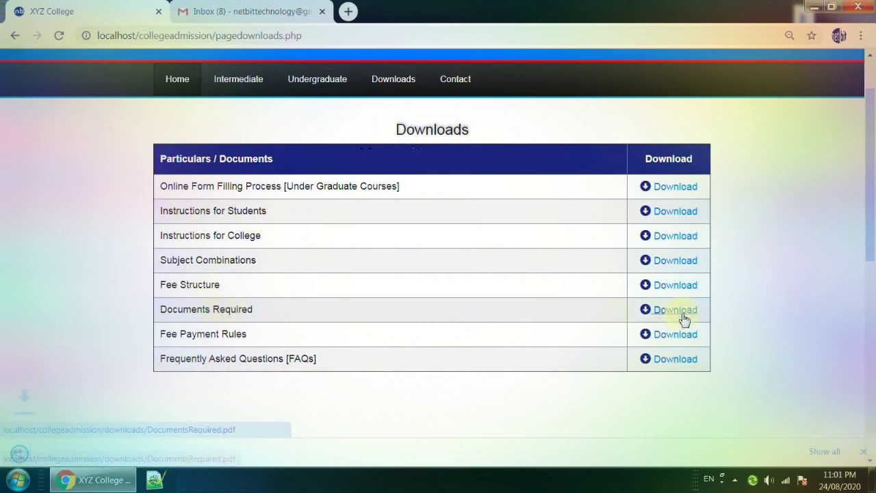
pyautogui.click(44, 454)
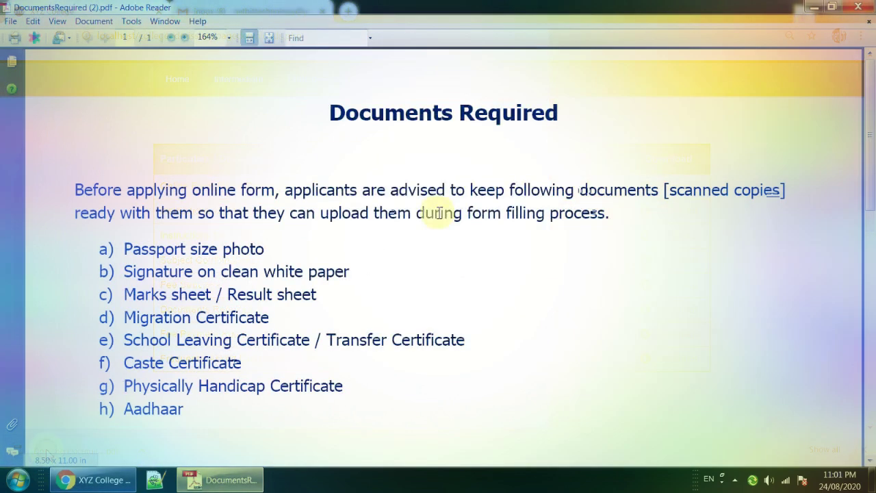
pyautogui.scroll(-5, 438, 216)
pyautogui.scroll(-3, 438, 217)
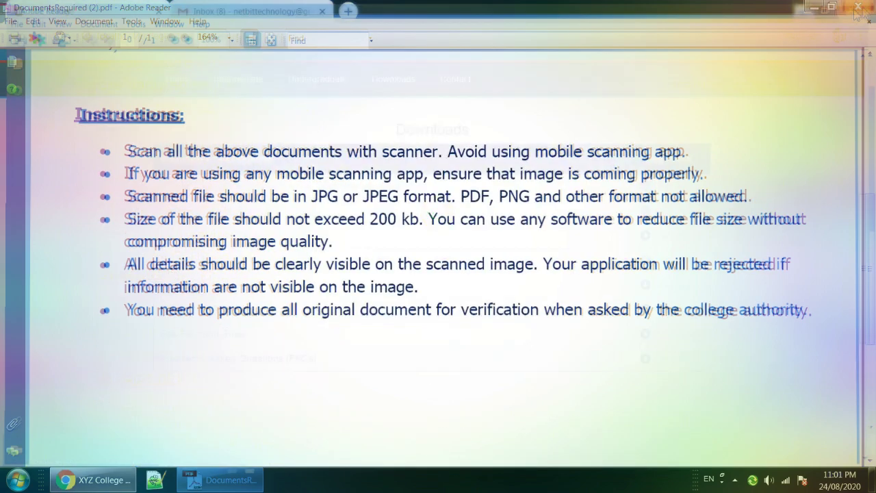
pyautogui.hotkey('alt', 'F4')
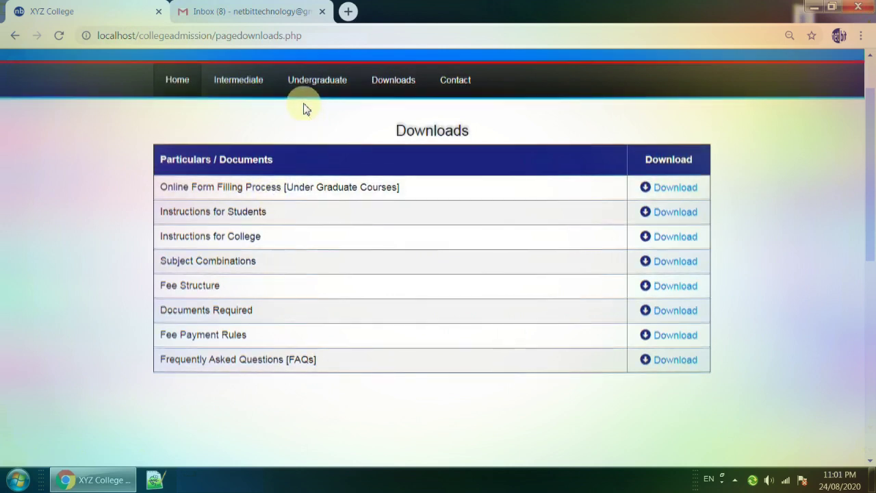
# Return to the home page and examine the Under Graduate Courses section and its New Student option.
pyautogui.scroll(1, 305, 106)
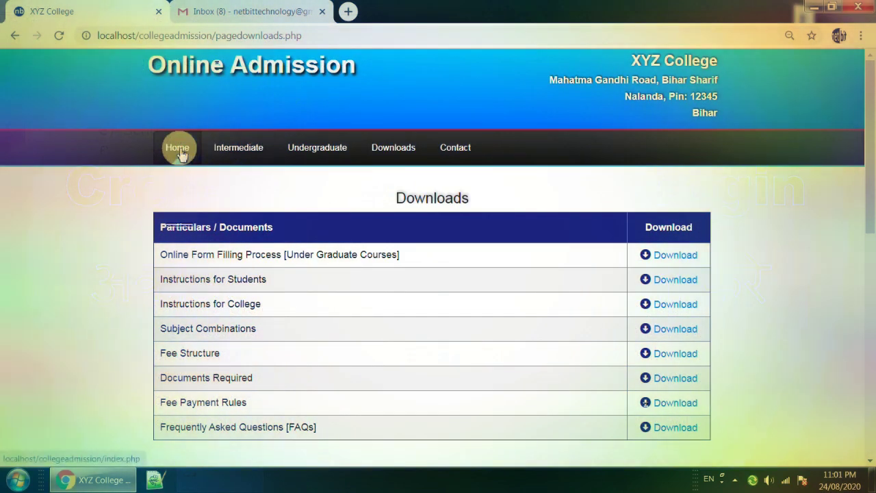
pyautogui.click(180, 152)
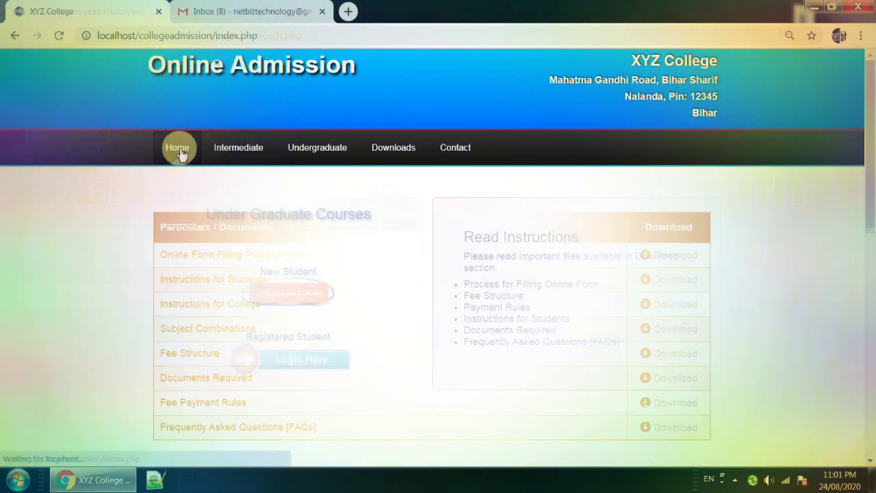
pyautogui.moveTo(206, 214); pyautogui.dragTo(376, 219)
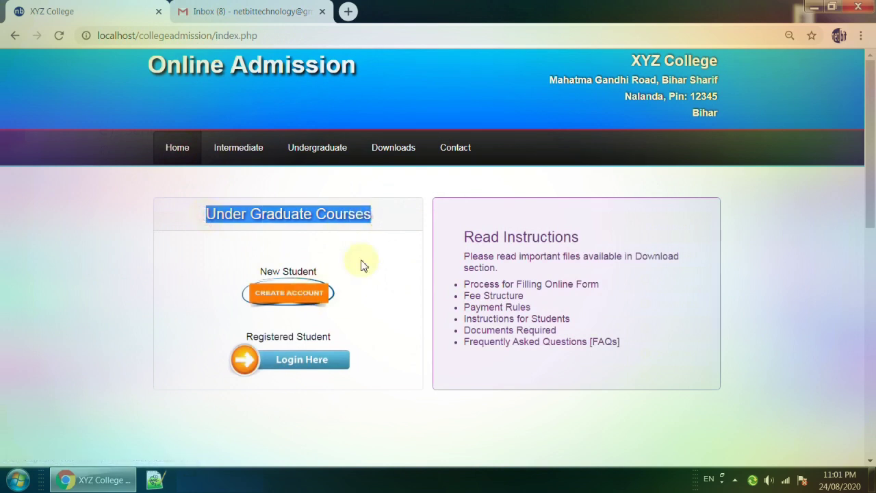
pyautogui.click(384, 261)
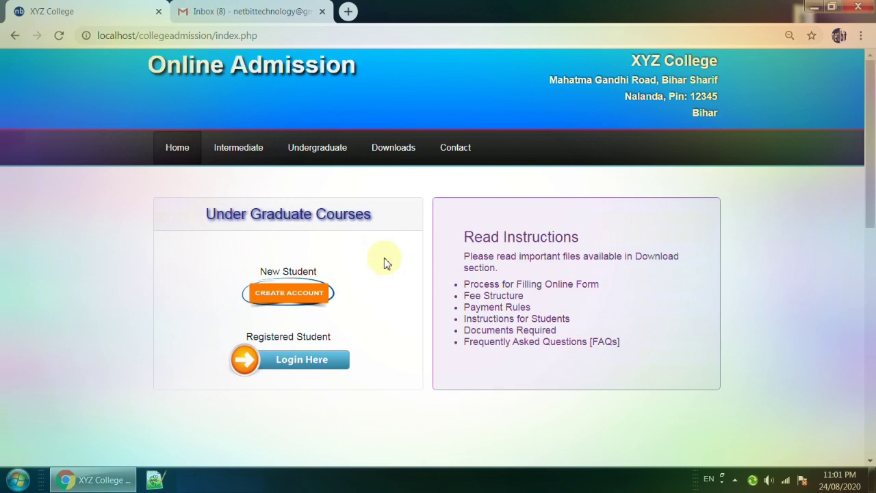
pyautogui.moveTo(256, 269); pyautogui.dragTo(306, 293)
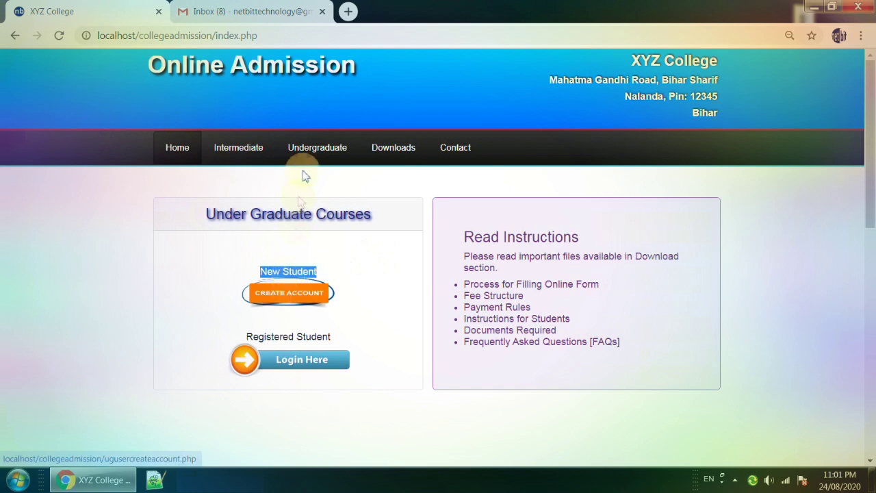
# Open the undergraduate Create Account page through the site navigation, look at its two fields, and return to the home page.
pyautogui.moveTo(309, 156)
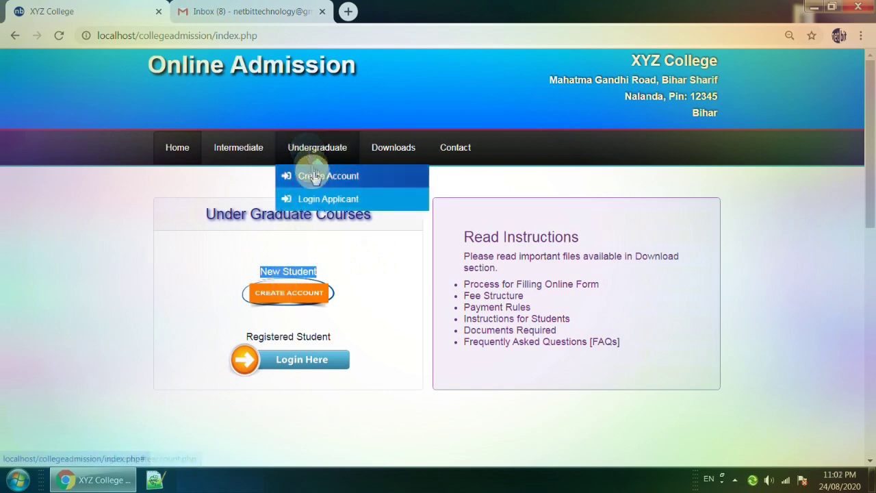
pyautogui.click(315, 179)
pyautogui.click(448, 253)
pyautogui.click(450, 288)
pyautogui.click(176, 149)
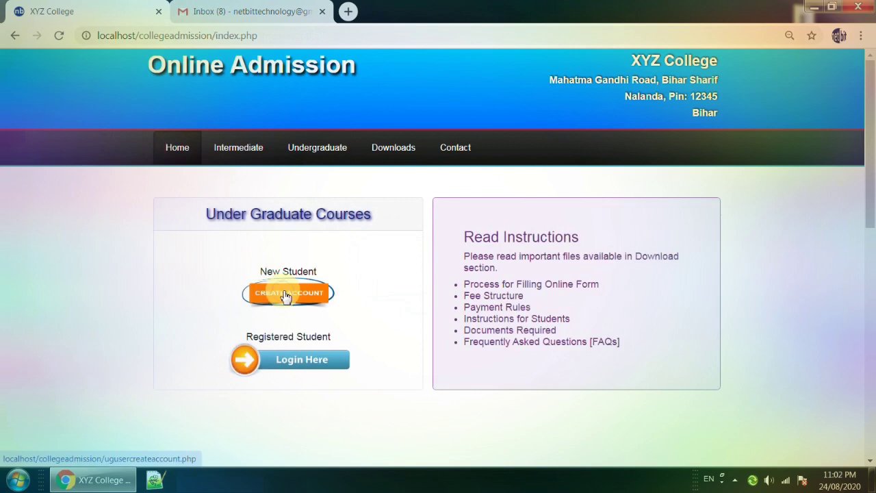
# Create a new undergraduate student account by entering the applicant's reference number and the captcha code, and submit the form.
pyautogui.click(286, 296)
pyautogui.click(398, 254)
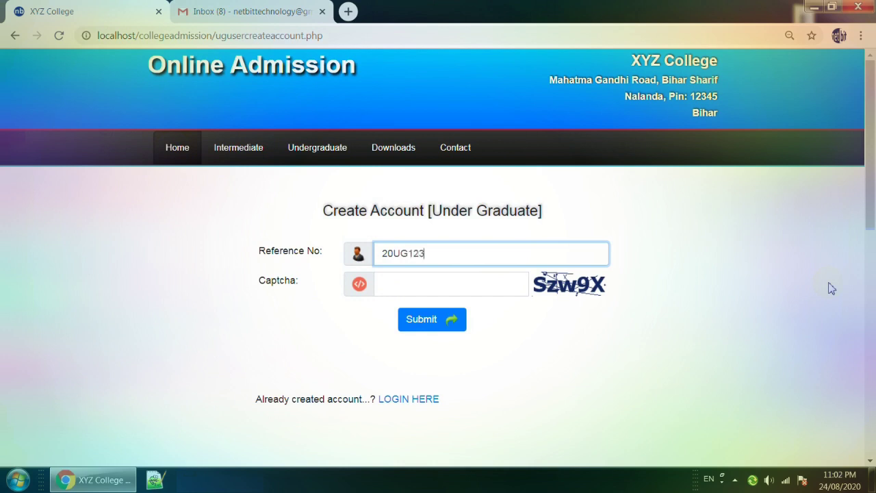
pyautogui.click(483, 285)
pyautogui.write('szw9x')
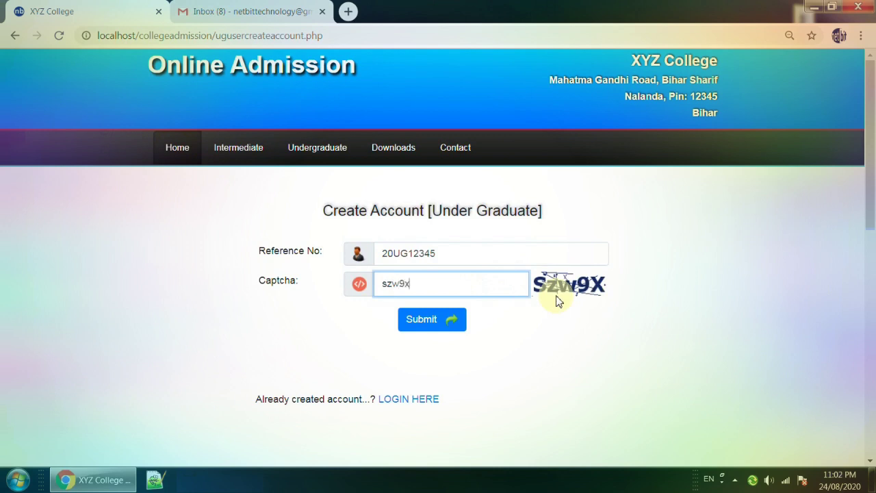
pyautogui.click(435, 326)
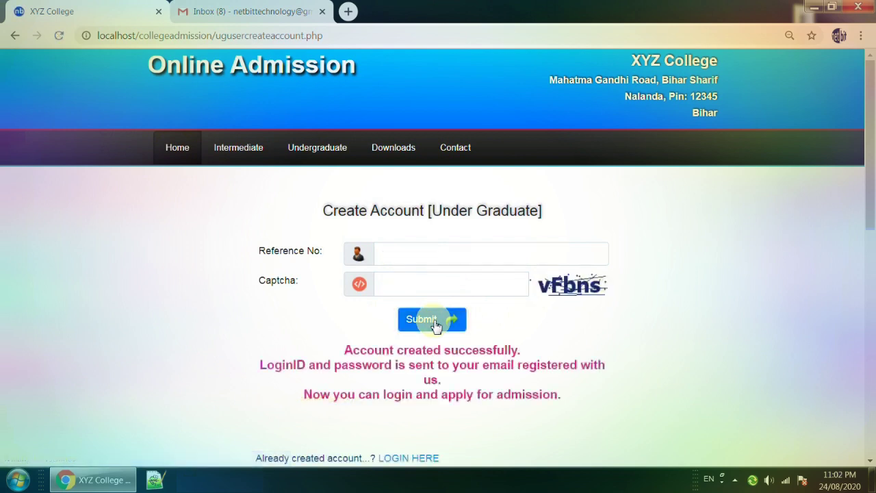
# Read each line of the message shown below the submitted Create Account form.
pyautogui.scroll(-1, 435, 326)
pyautogui.moveTo(342, 280); pyautogui.dragTo(529, 282)
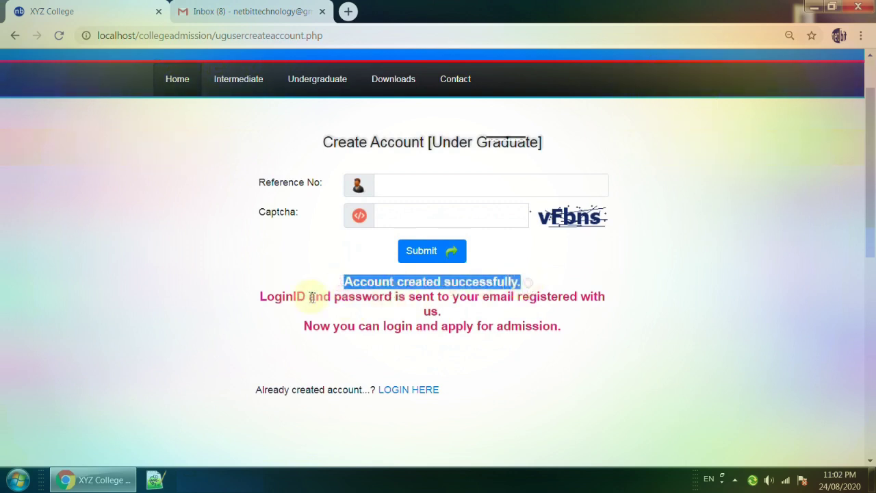
pyautogui.moveTo(264, 297); pyautogui.dragTo(605, 296)
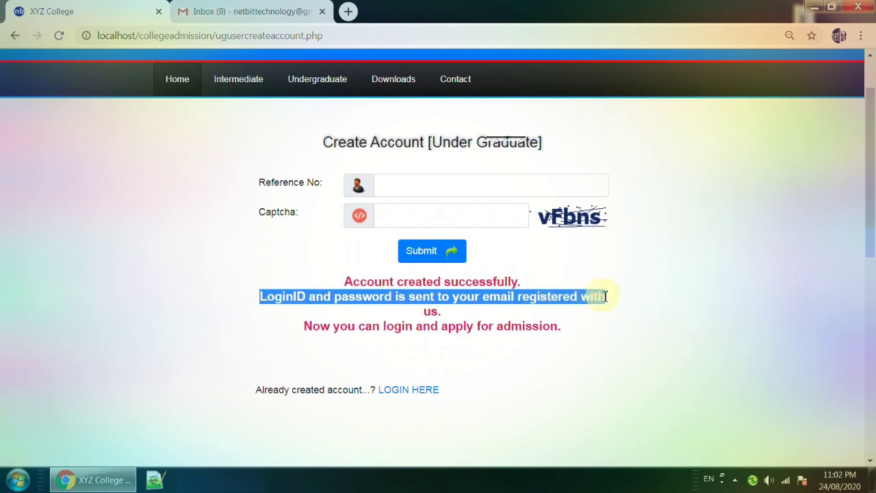
pyautogui.moveTo(422, 311); pyautogui.dragTo(443, 312)
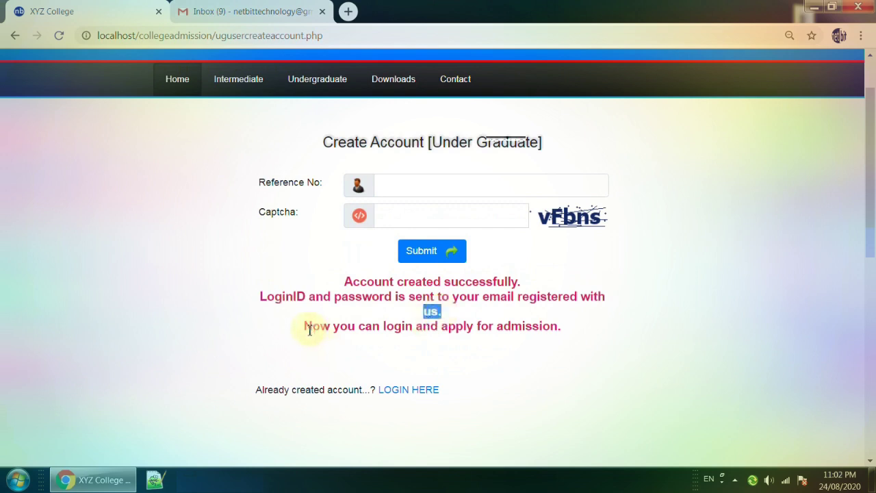
pyautogui.moveTo(308, 329); pyautogui.dragTo(566, 332)
pyautogui.click(648, 319)
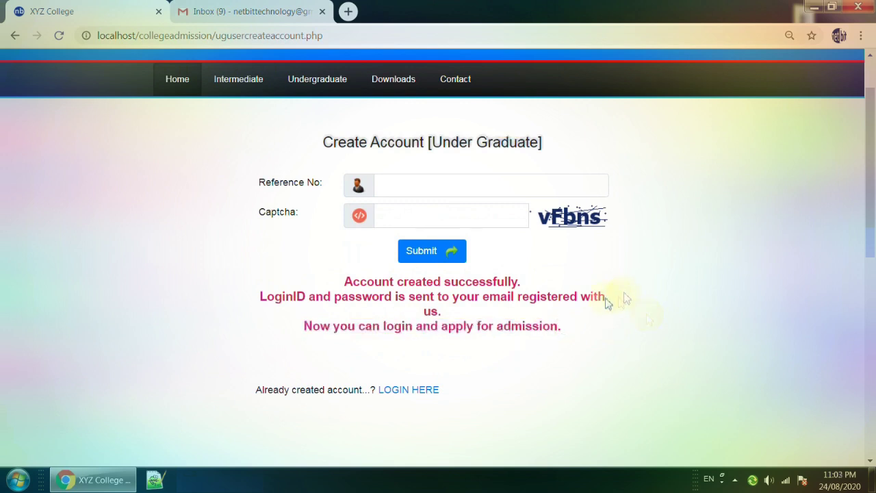
# Switch to the Gmail inbox, open the Account Created email, and look up the login ID and password for the admission portal.
pyautogui.click(246, 12)
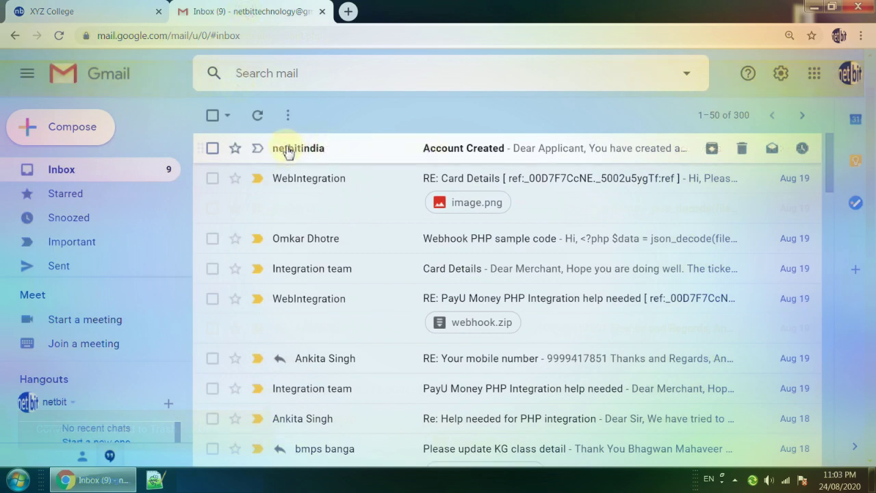
pyautogui.click(439, 156)
pyautogui.scroll(-1, 434, 310)
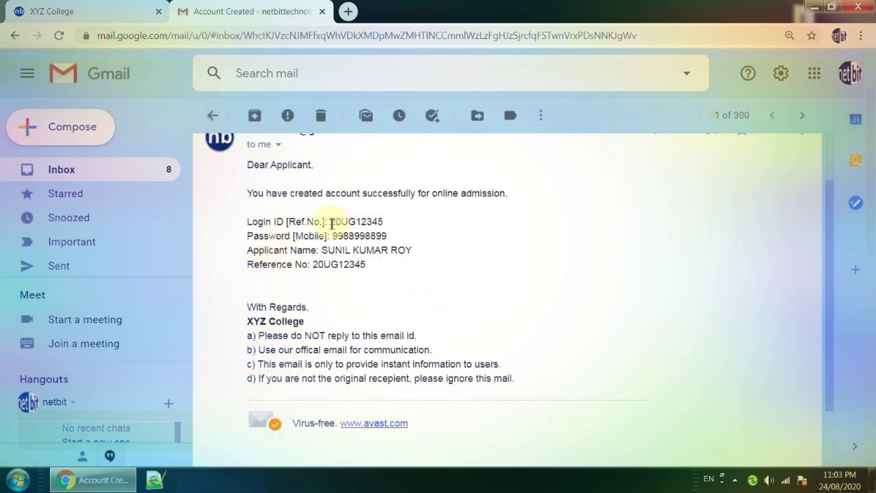
pyautogui.moveTo(331, 222); pyautogui.dragTo(388, 227)
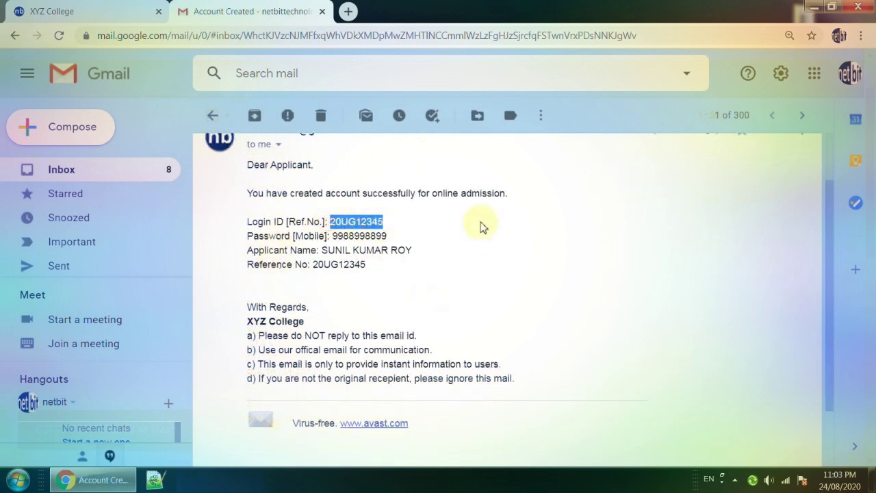
pyautogui.moveTo(332, 236); pyautogui.dragTo(466, 243)
pyautogui.click(365, 223)
pyautogui.moveTo(331, 222); pyautogui.dragTo(387, 226)
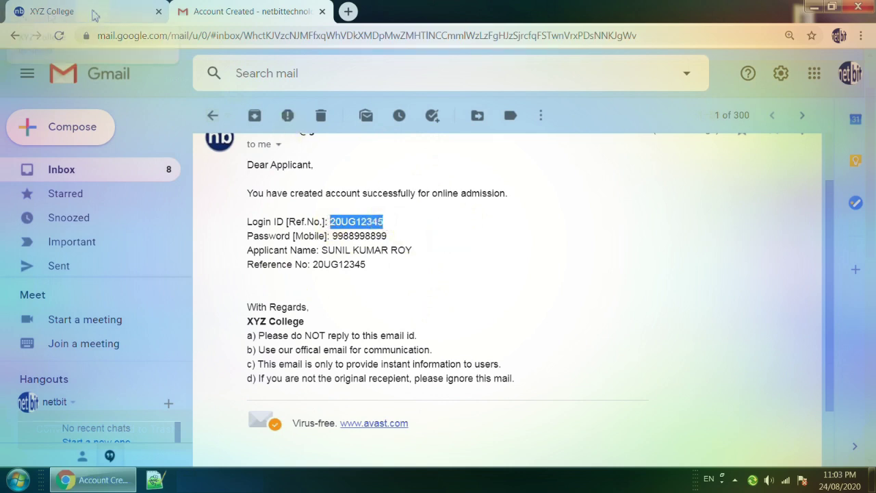
# Switch back to the XYZ College site and open the undergraduate applicant login page for registered students from the home page.
pyautogui.click(95, 15)
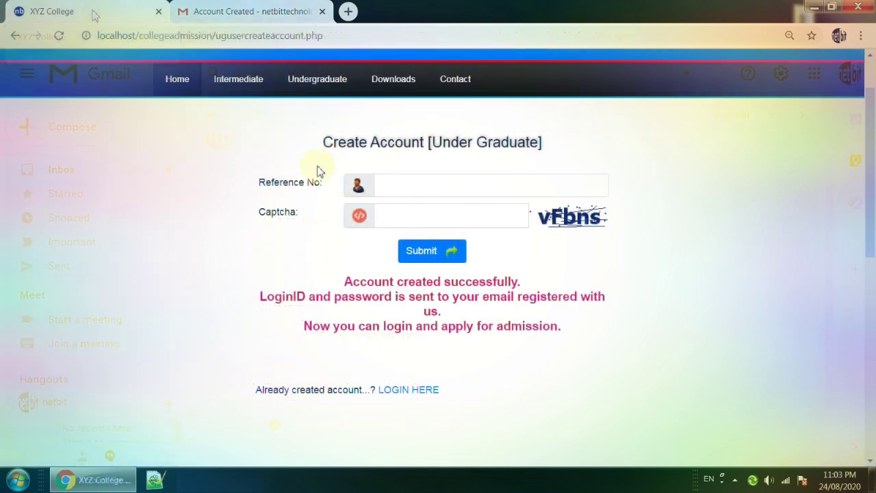
pyautogui.click(178, 82)
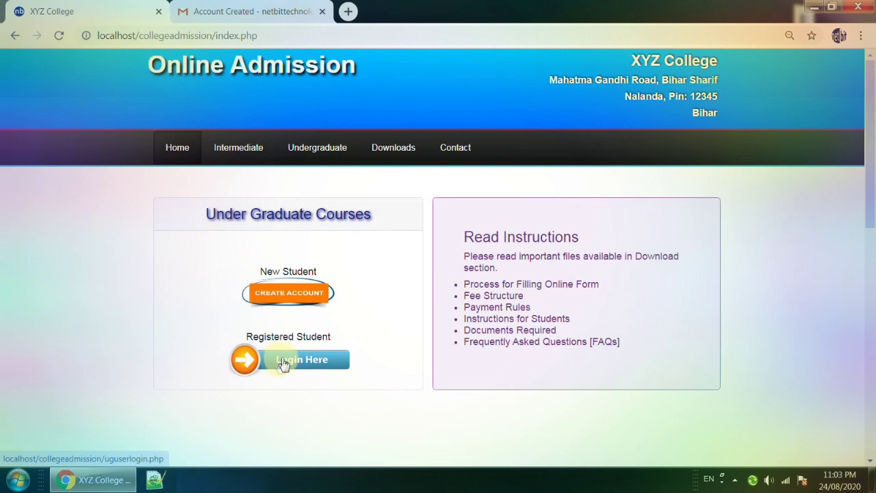
pyautogui.moveTo(324, 151)
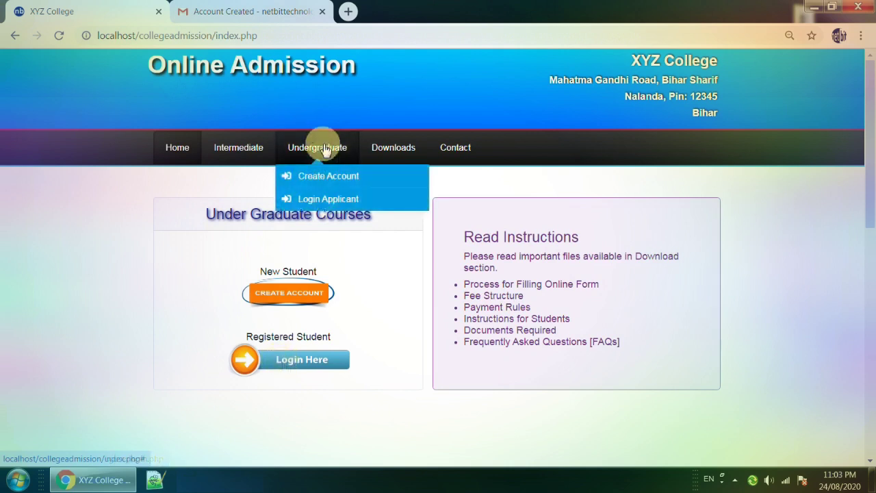
pyautogui.click(320, 199)
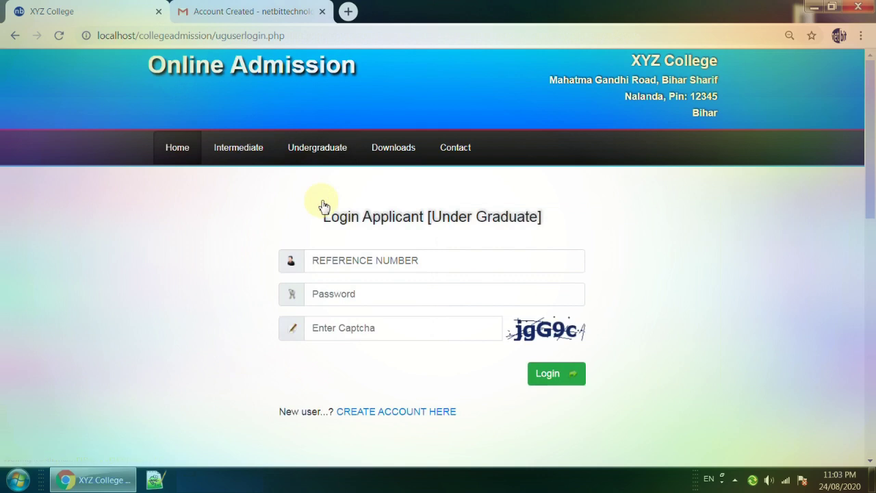
pyautogui.click(177, 147)
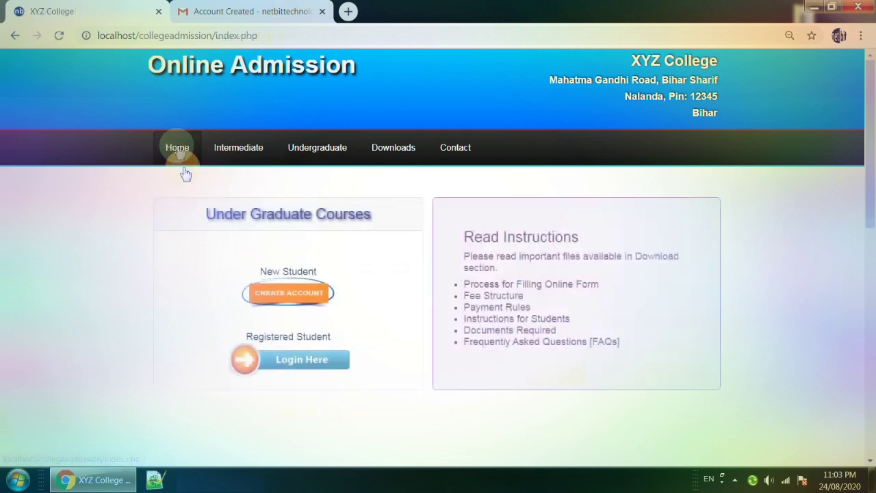
pyautogui.click(299, 364)
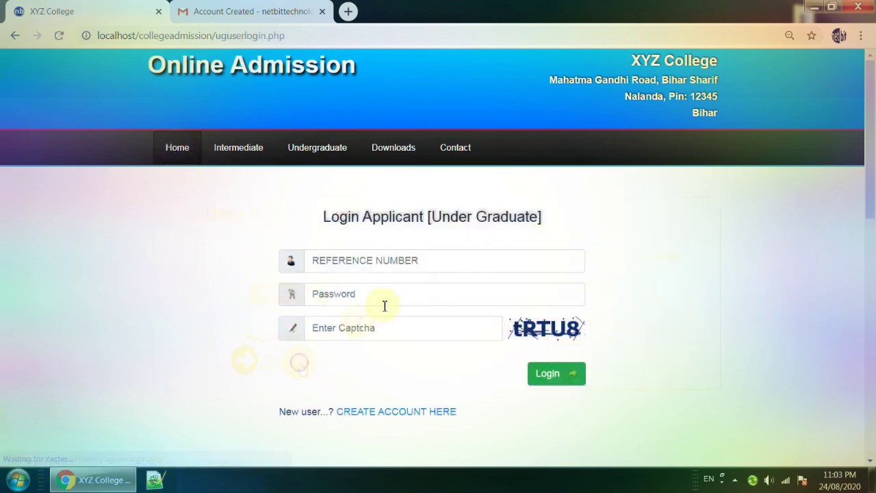
# Copy the login ID from the Account Created email and paste it as the reference number in the undergraduate login form.
pyautogui.click(381, 262)
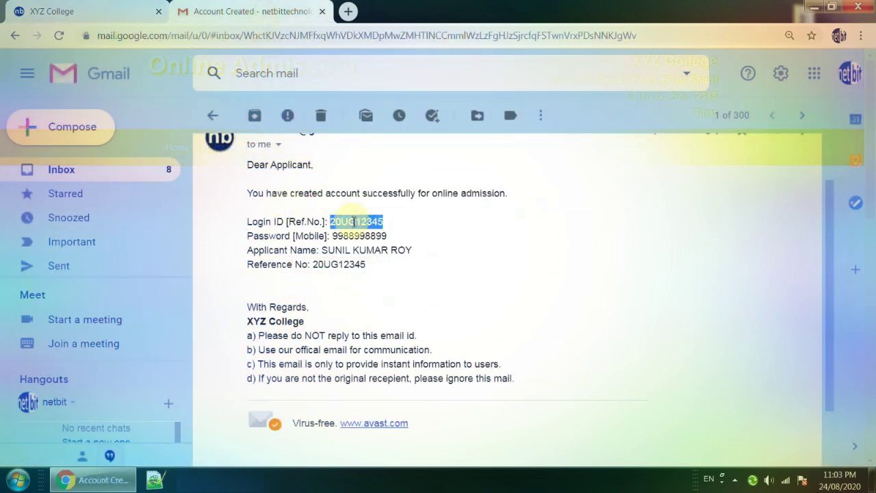
pyautogui.rightClick(355, 221)
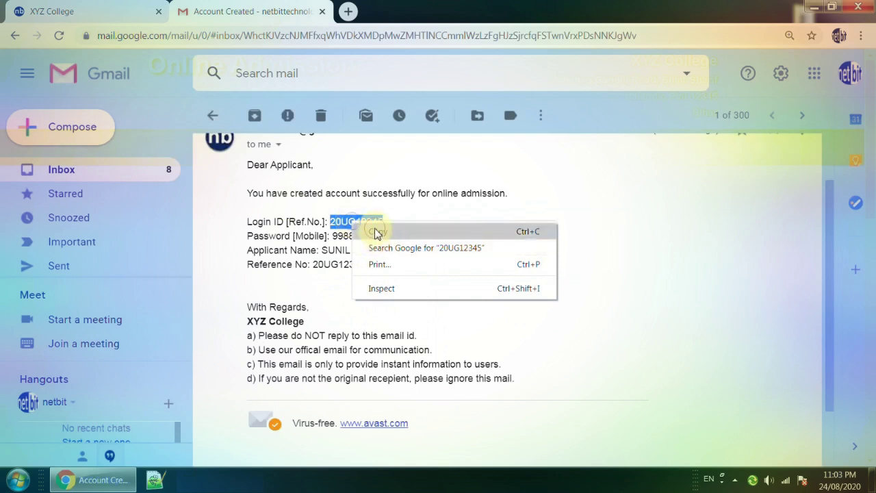
pyautogui.click(376, 232)
pyautogui.click(327, 263)
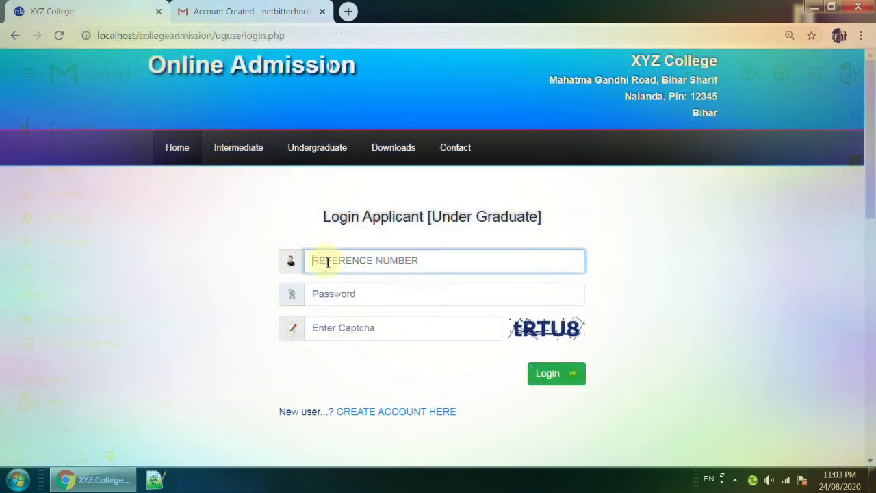
pyautogui.hotkey('ctrl', 'v')
# Copy the password from the email into the login form, enter the captcha code, and log in to the applicant dashboard.
pyautogui.click(330, 294)
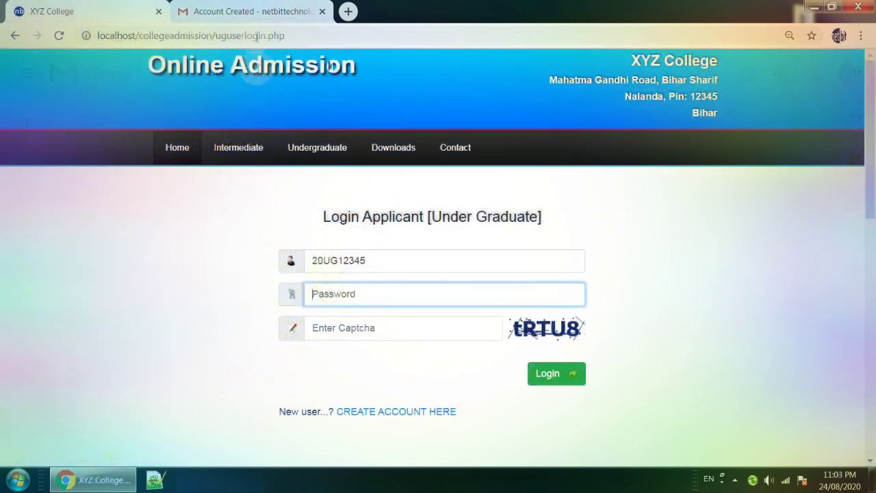
pyautogui.click(252, 17)
pyautogui.moveTo(333, 235); pyautogui.dragTo(388, 235)
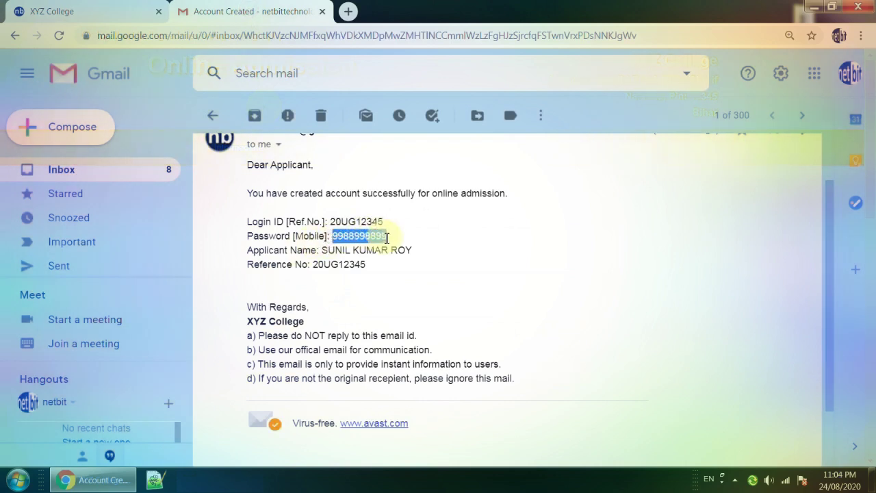
pyautogui.click(99, 15)
pyautogui.hotkey('ctrl', 'v')
pyautogui.click(362, 327)
pyautogui.write('tr')
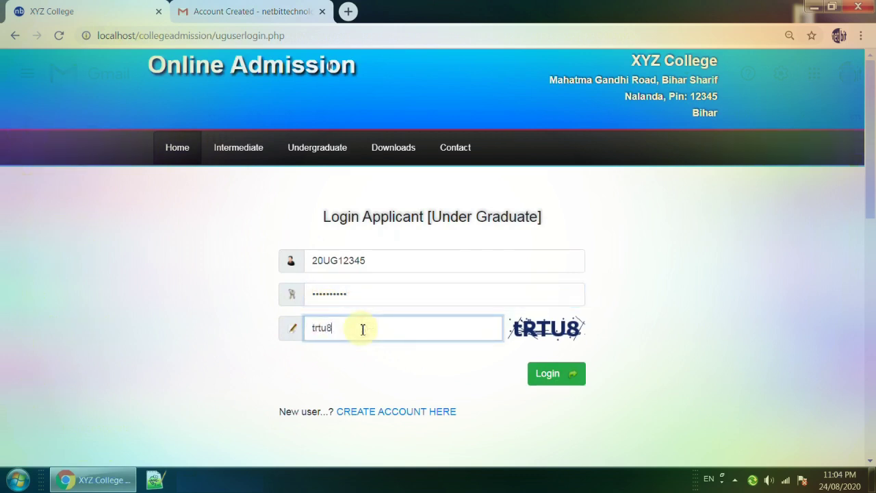
pyautogui.click(560, 380)
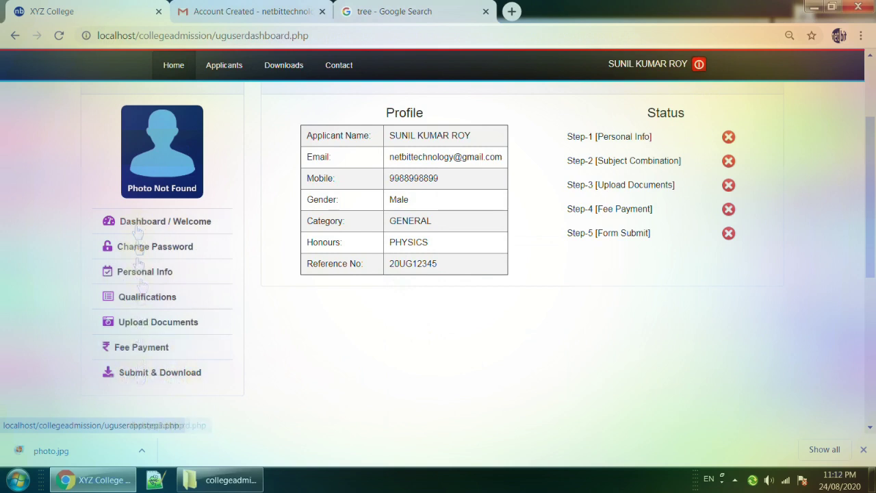
# Review the applicant's profile details and the status of the five application steps on the dashboard.
pyautogui.click(230, 67)
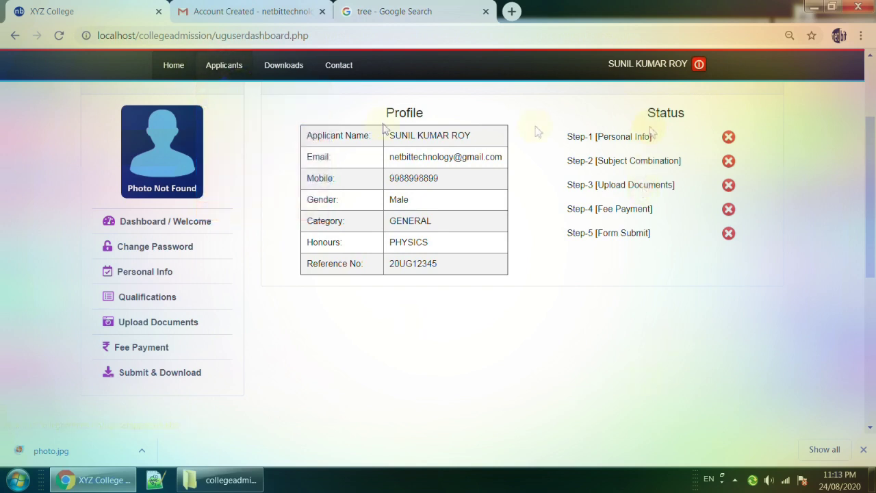
pyautogui.moveTo(388, 114); pyautogui.dragTo(454, 156)
pyautogui.moveTo(405, 178); pyautogui.dragTo(429, 178)
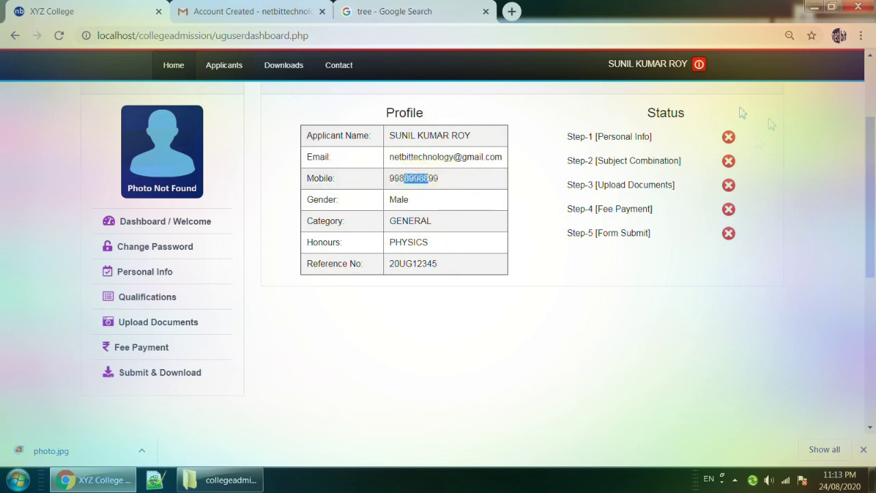
pyautogui.moveTo(645, 113); pyautogui.dragTo(690, 116)
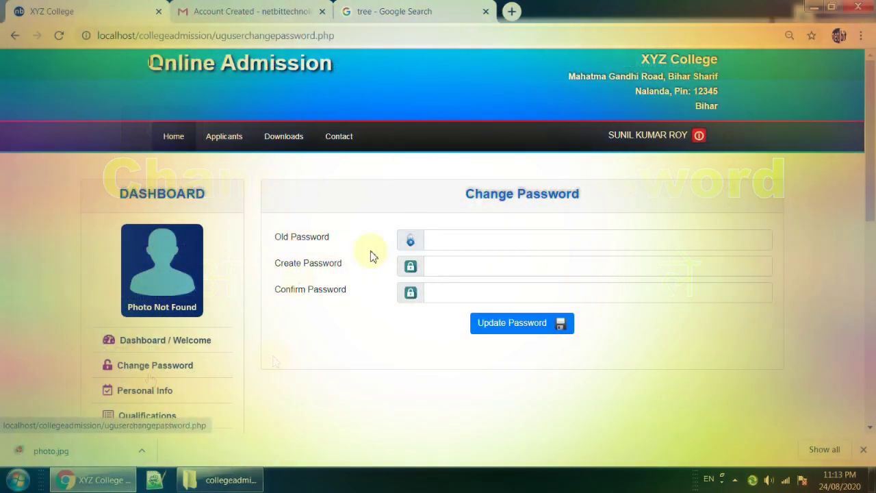
# Fill in the old password copied from the account email on the Change Password page and check the rules for a new password.
pyautogui.click(438, 239)
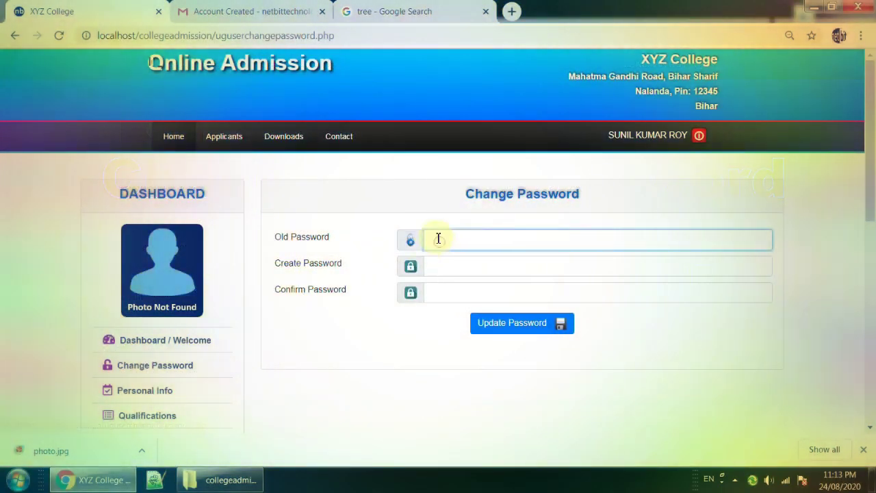
pyautogui.click(259, 11)
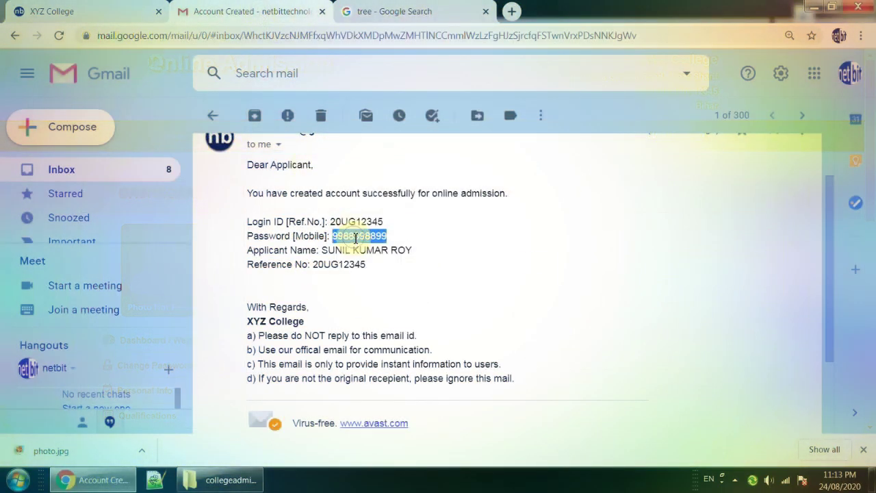
pyautogui.rightClick(355, 237)
pyautogui.click(382, 248)
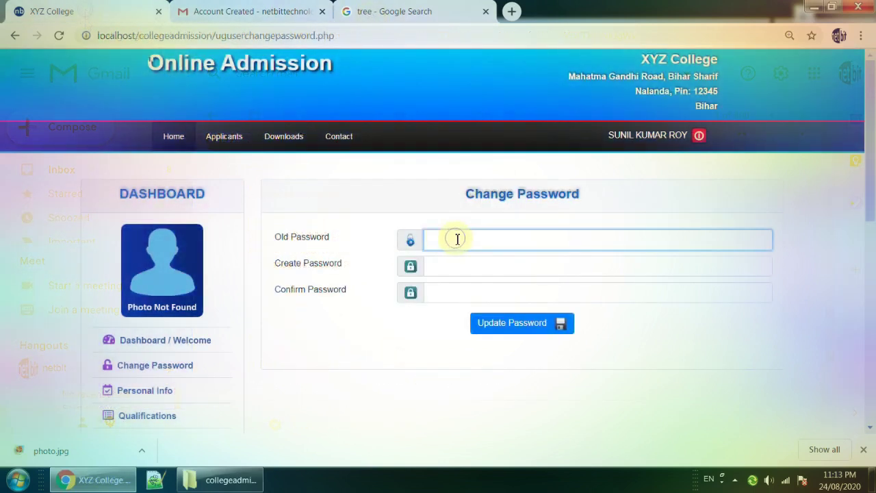
pyautogui.rightClick(456, 239)
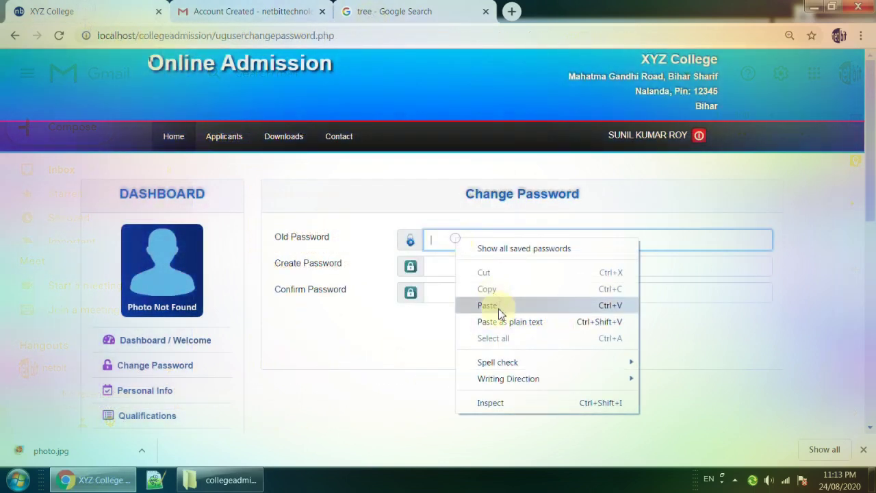
pyautogui.click(498, 306)
pyautogui.click(447, 260)
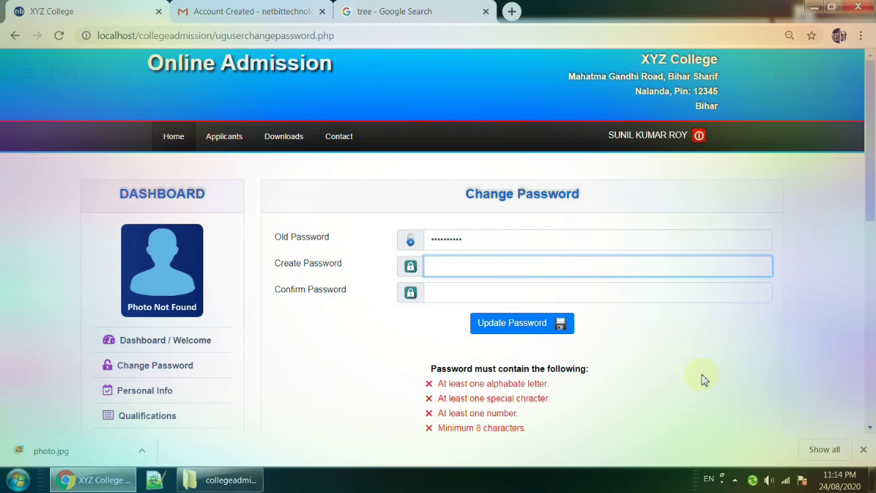
pyautogui.scroll(-1, 706, 380)
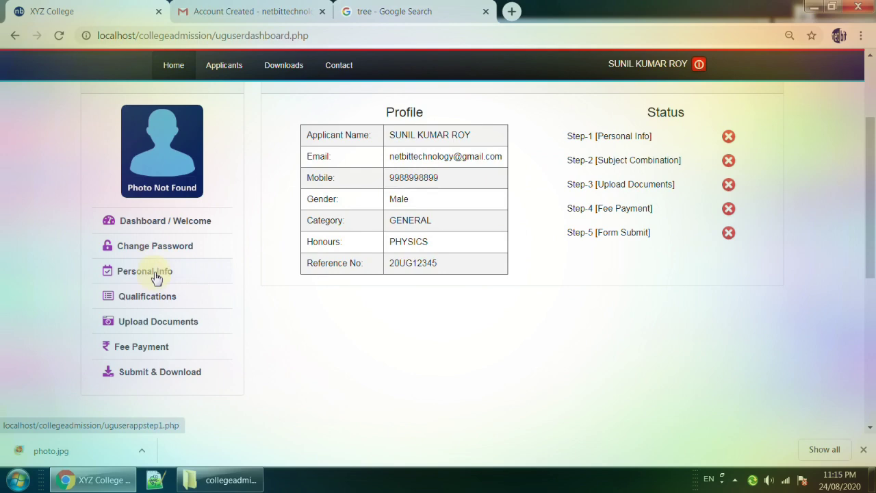
# Open the Personal Info form and examine the reference number, applicant name, parents' names and date of birth fields.
pyautogui.click(156, 277)
pyautogui.scroll(-2, 440, 272)
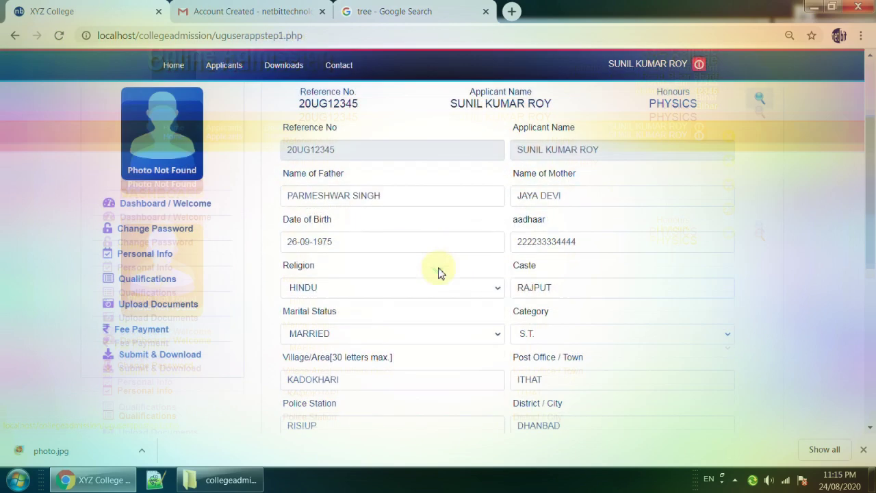
pyautogui.moveTo(358, 146); pyautogui.dragTo(322, 146)
pyautogui.moveTo(611, 145); pyautogui.dragTo(454, 199)
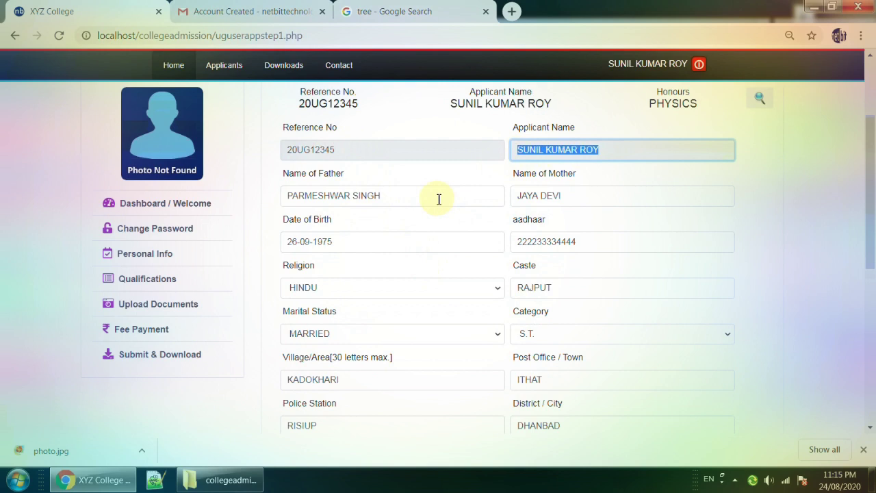
pyautogui.click(439, 199)
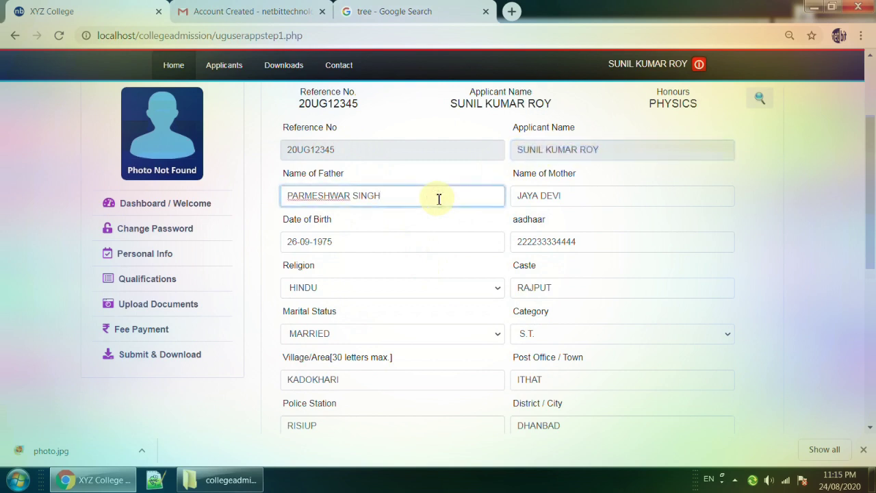
pyautogui.click(605, 196)
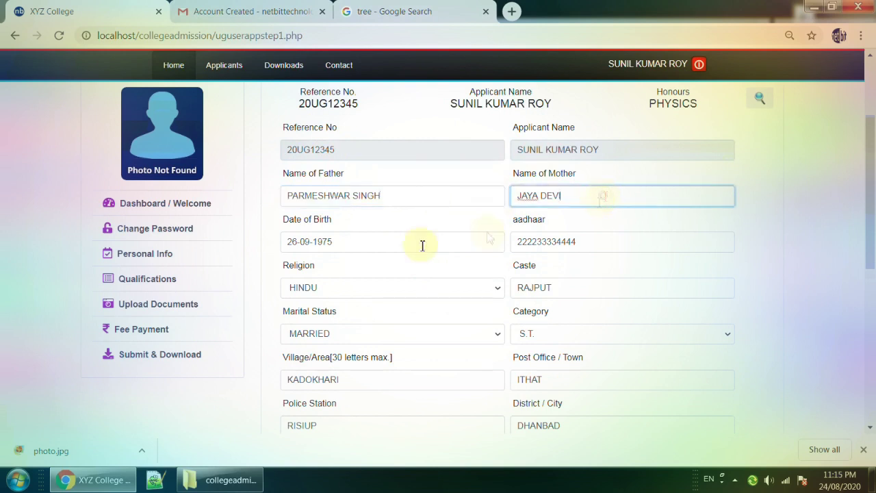
pyautogui.click(412, 245)
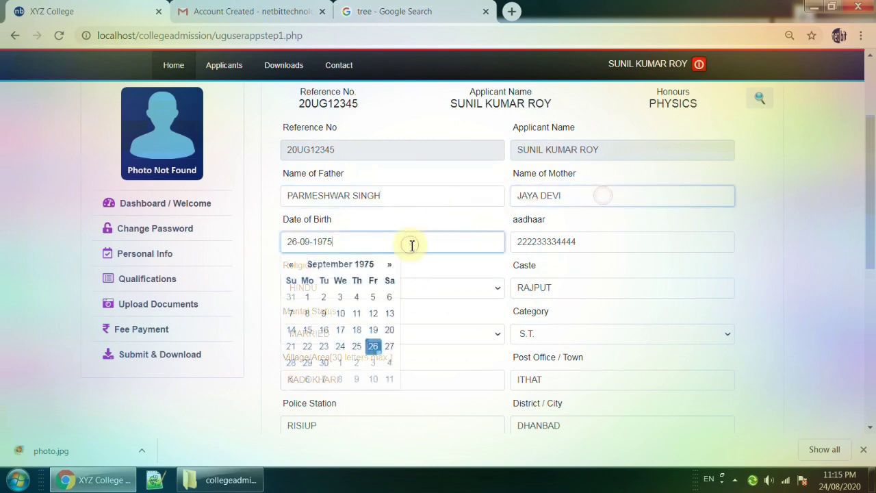
# Examine the aadhaar and caste fields and the choices offered for religion, marital status and category.
pyautogui.click(631, 245)
pyautogui.click(428, 289)
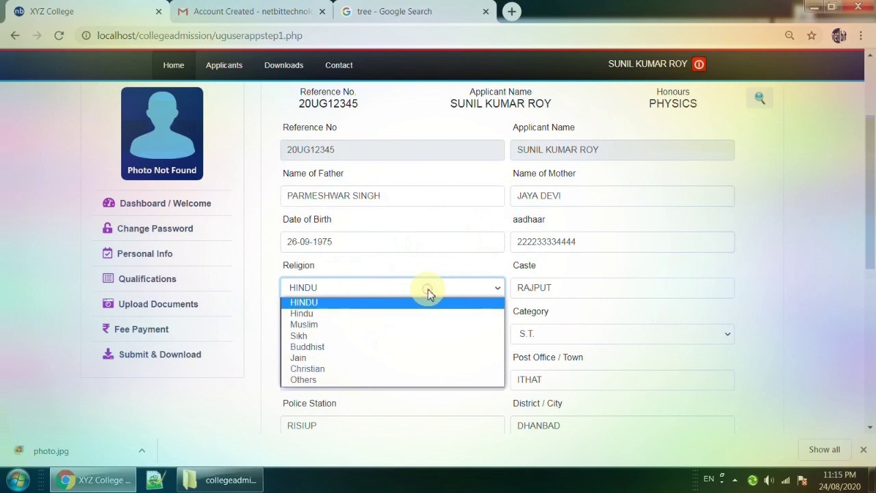
pyautogui.click(434, 291)
pyautogui.click(586, 287)
pyautogui.scroll(-1, 589, 288)
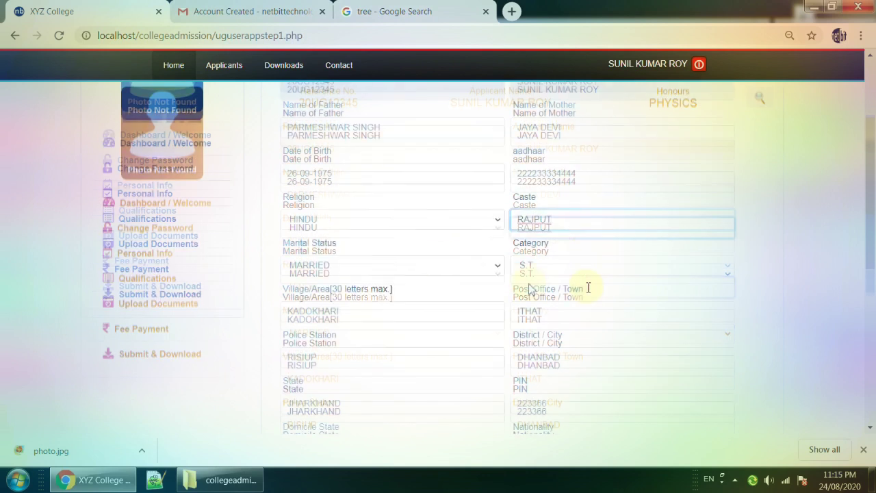
pyautogui.click(426, 265)
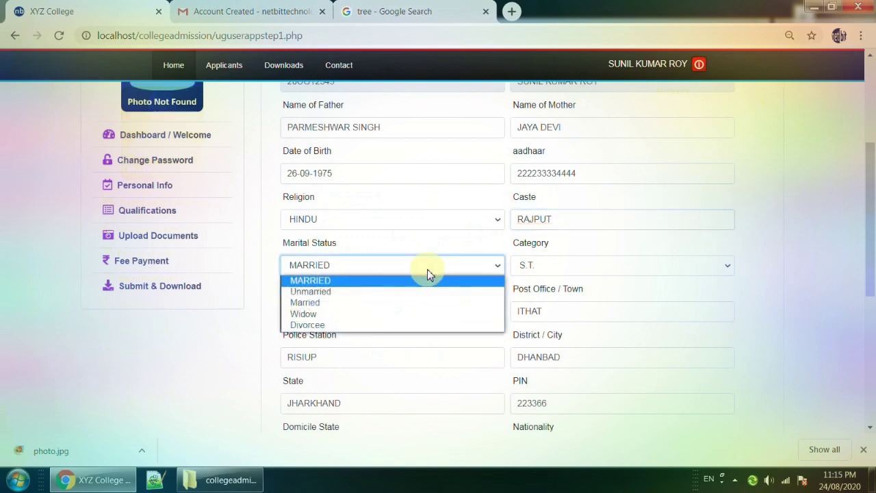
pyautogui.click(587, 269)
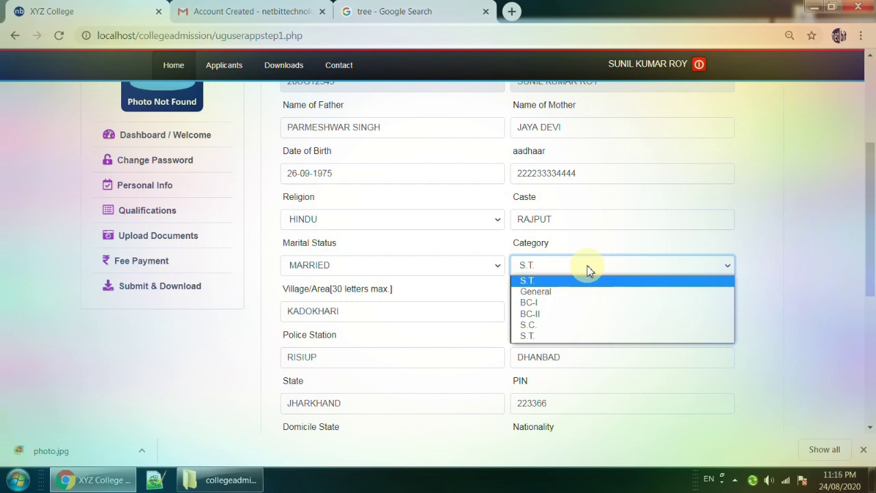
# Examine the village, post office, police station and district fields of the applicant's address in the Personal Info form.
pyautogui.click(432, 364)
pyautogui.scroll(-2, 433, 365)
pyautogui.click(592, 221)
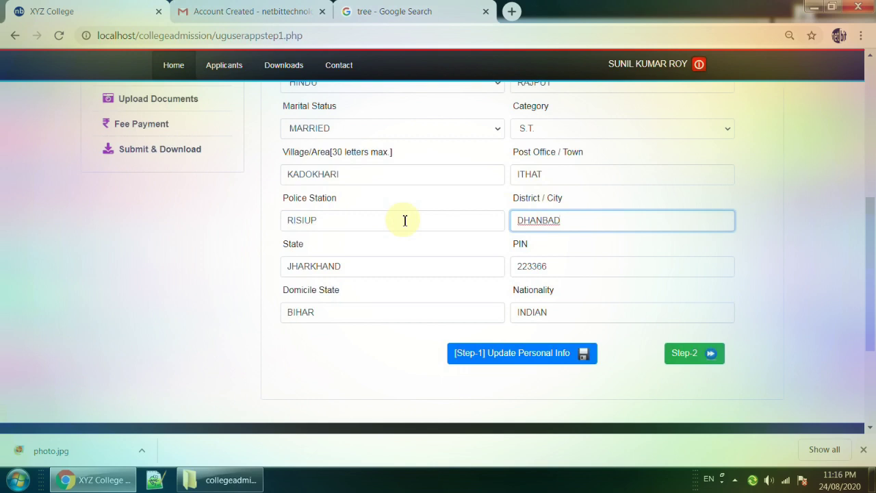
pyautogui.click(378, 174)
pyautogui.moveTo(378, 174); pyautogui.dragTo(264, 178)
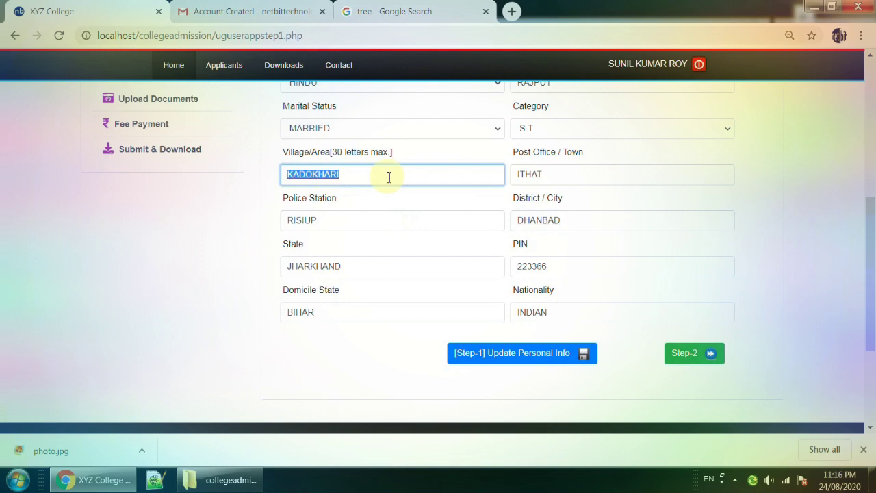
pyautogui.moveTo(557, 172); pyautogui.dragTo(495, 174)
pyautogui.doubleClick(349, 220)
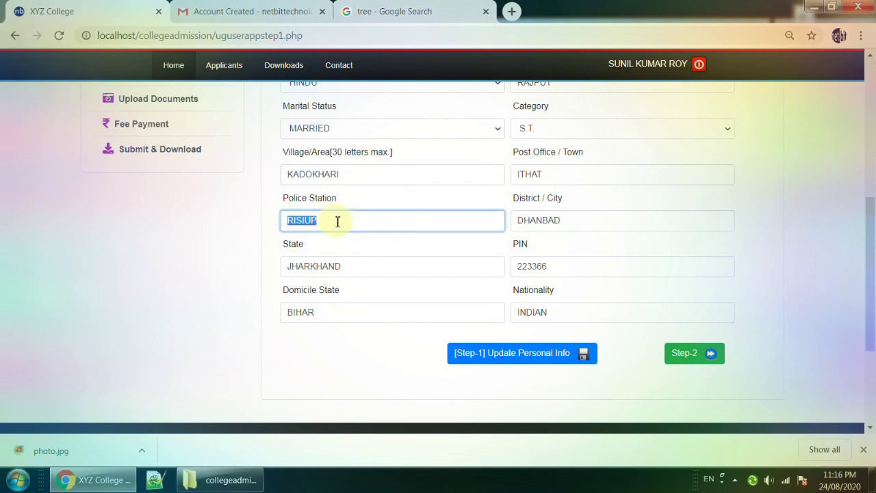
pyautogui.moveTo(579, 219); pyautogui.dragTo(511, 220)
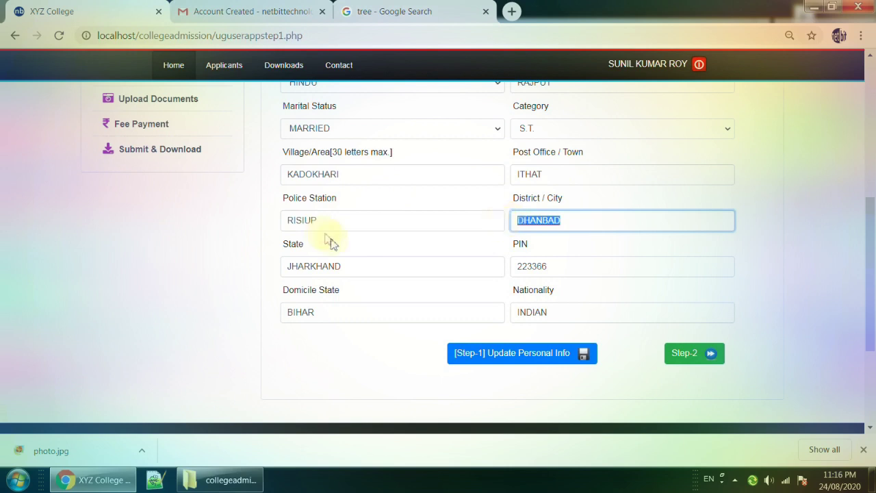
# Examine the state, PIN, domicile state and nationality fields of the Personal Info form.
pyautogui.moveTo(351, 266); pyautogui.dragTo(267, 267)
pyautogui.moveTo(567, 266); pyautogui.dragTo(493, 268)
pyautogui.click(333, 313)
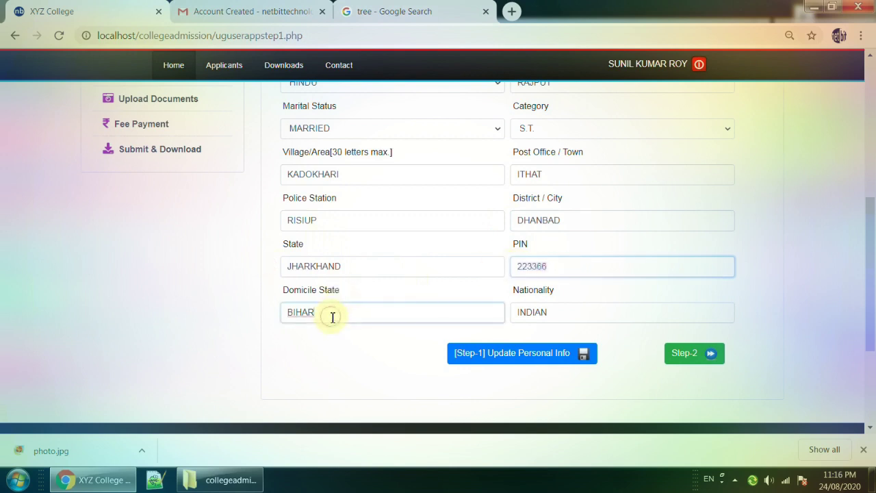
pyautogui.moveTo(329, 317); pyautogui.dragTo(285, 313)
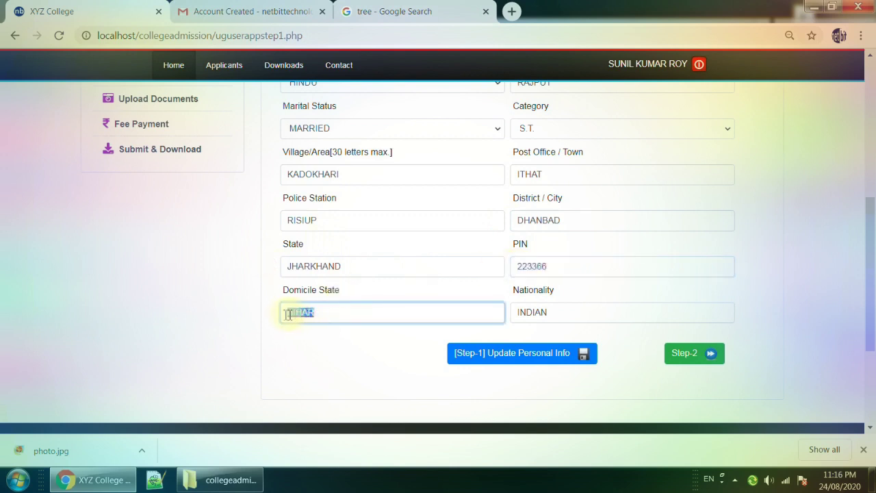
pyautogui.moveTo(568, 312); pyautogui.dragTo(501, 312)
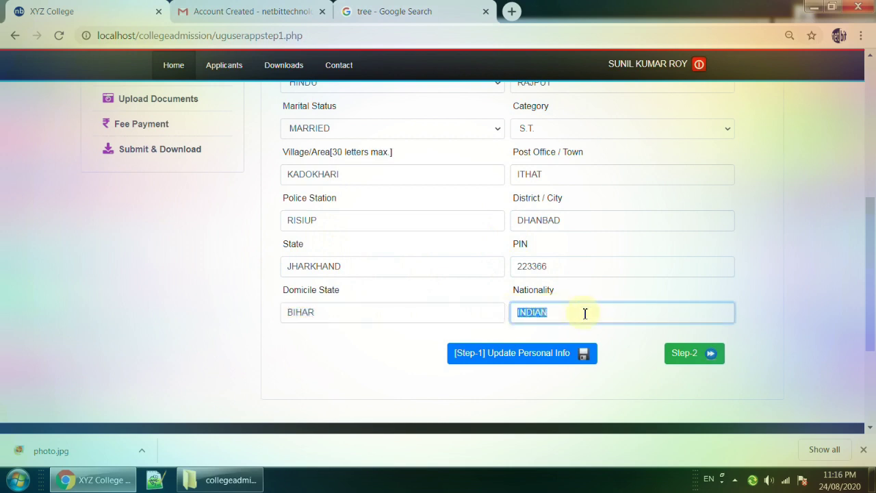
# Recheck the Step-1 entries and save the updated personal information.
pyautogui.scroll(4, 548, 198)
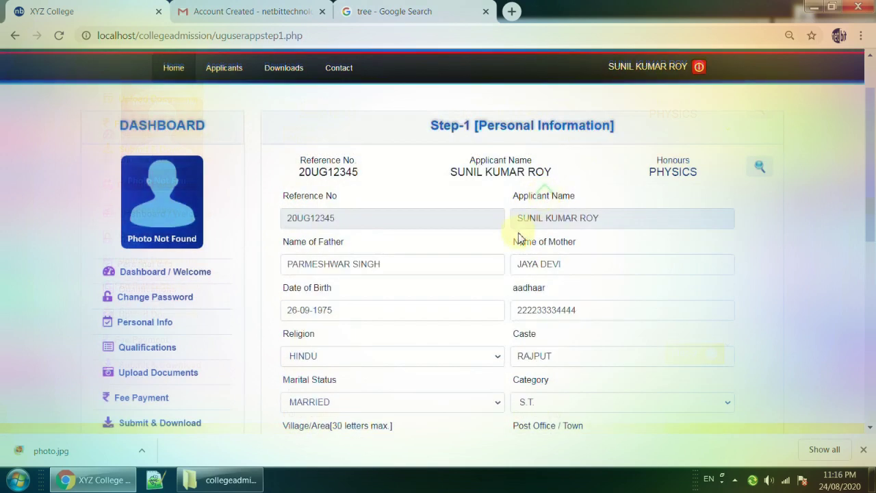
pyautogui.scroll(-5, 519, 238)
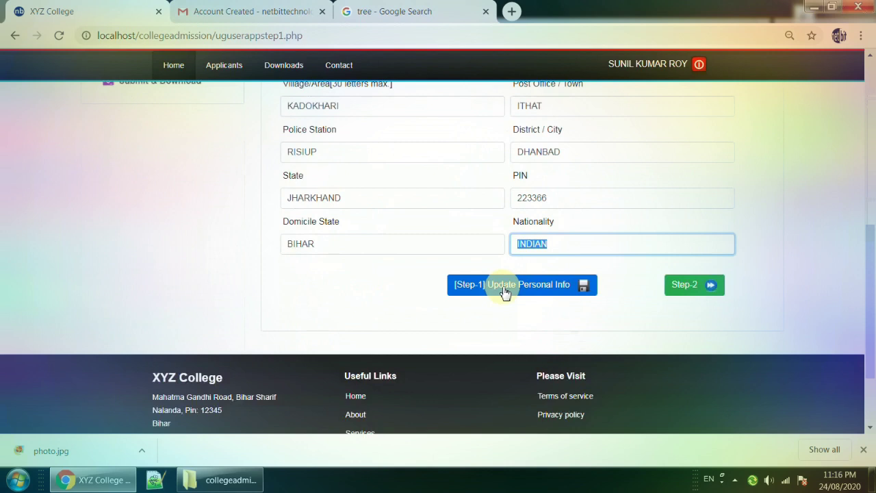
pyautogui.click(504, 292)
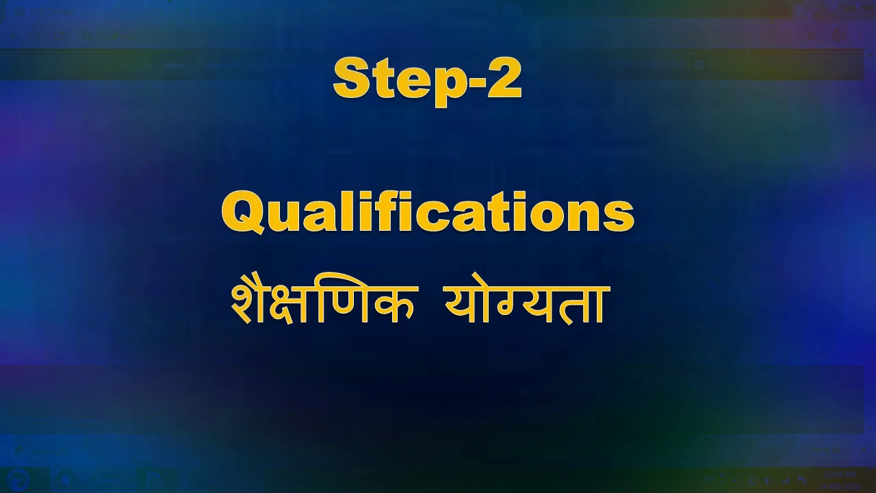
# Review the profile, personal and exam details in the application form preview, and close the preview.
pyautogui.scroll(2, 699, 287)
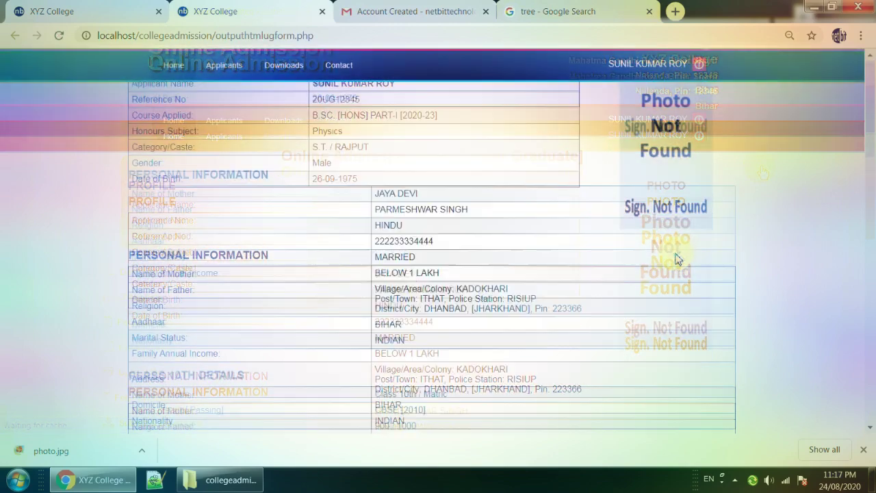
pyautogui.scroll(-6, 441, 252)
pyautogui.scroll(6, 439, 253)
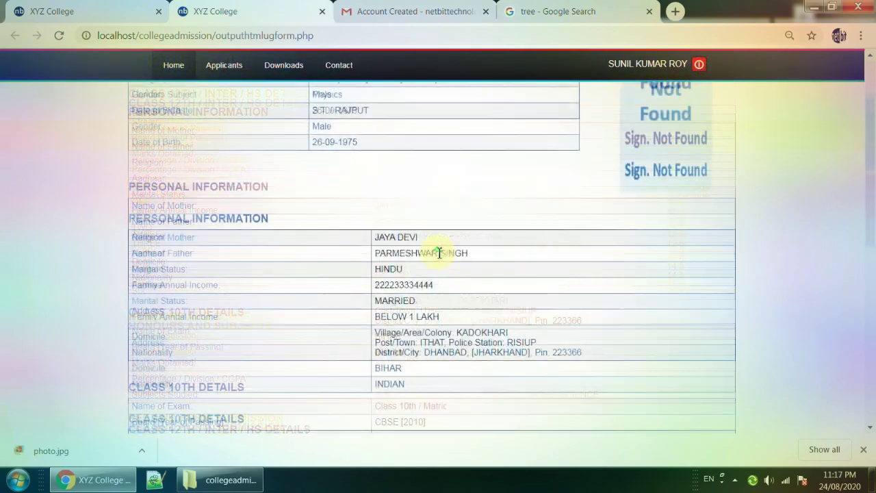
pyautogui.scroll(5, 439, 253)
pyautogui.click(322, 11)
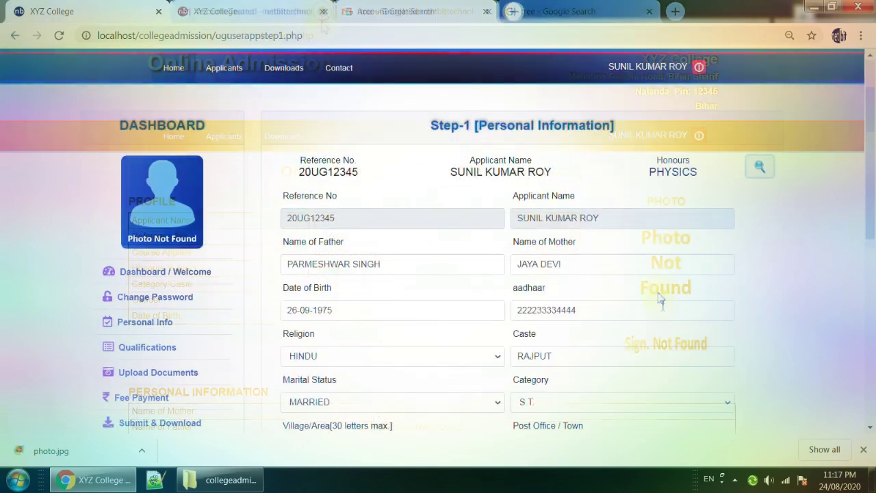
# Proceed from the saved personal information to the Step-2 Qualifications form.
pyautogui.scroll(-7, 661, 302)
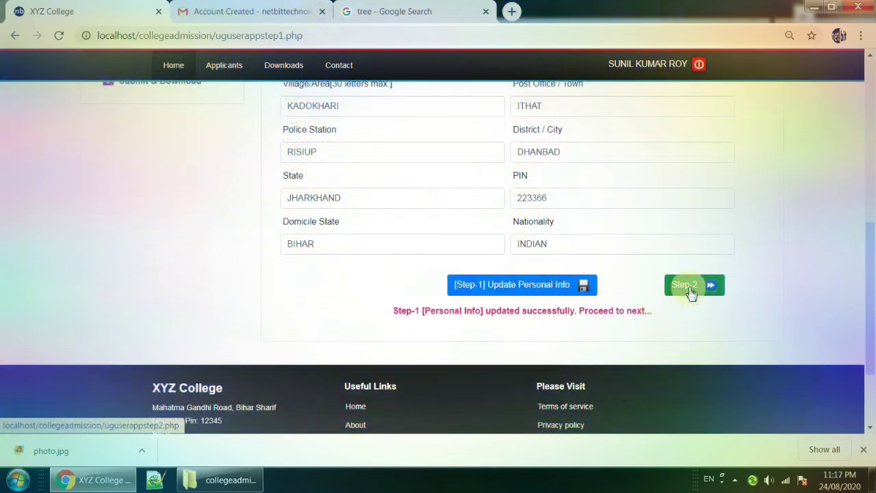
pyautogui.click(692, 292)
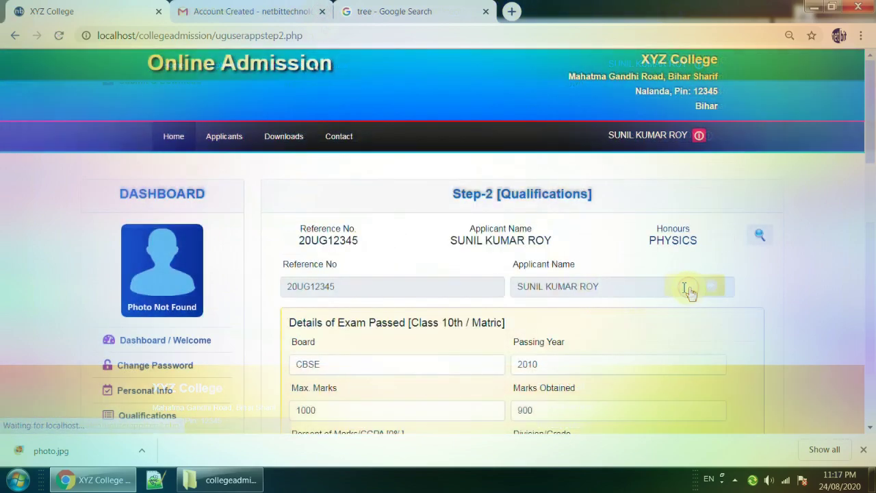
pyautogui.scroll(-3, 647, 284)
pyautogui.scroll(3, 648, 283)
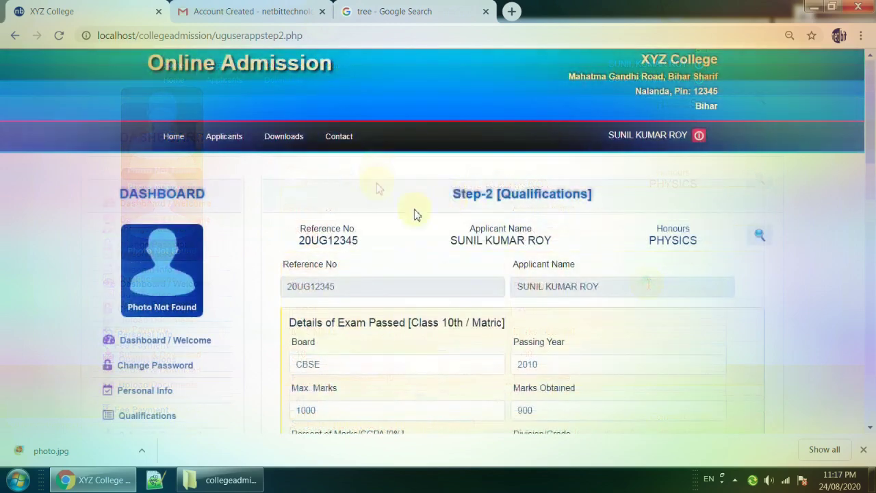
pyautogui.moveTo(451, 197); pyautogui.dragTo(607, 194)
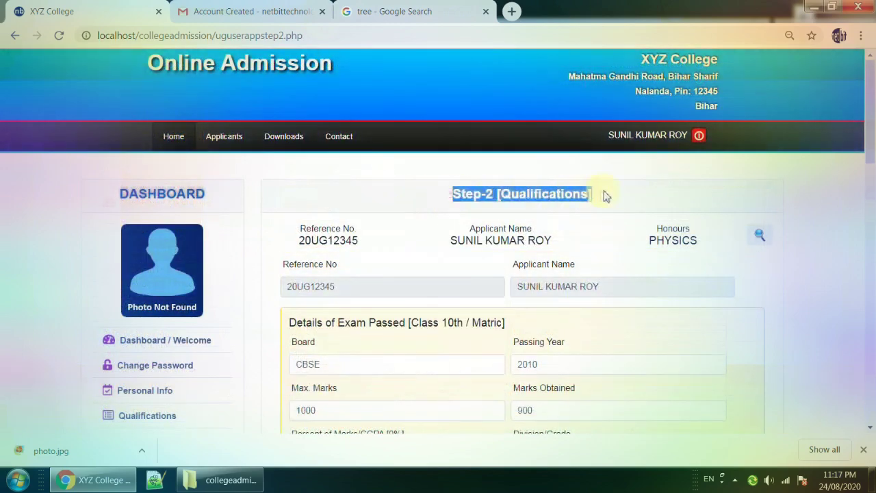
# Reopen the Qualifications form through the dashboard link and again through the site navigation for applicants.
pyautogui.scroll(-1, 393, 207)
pyautogui.scroll(-1, 552, 377)
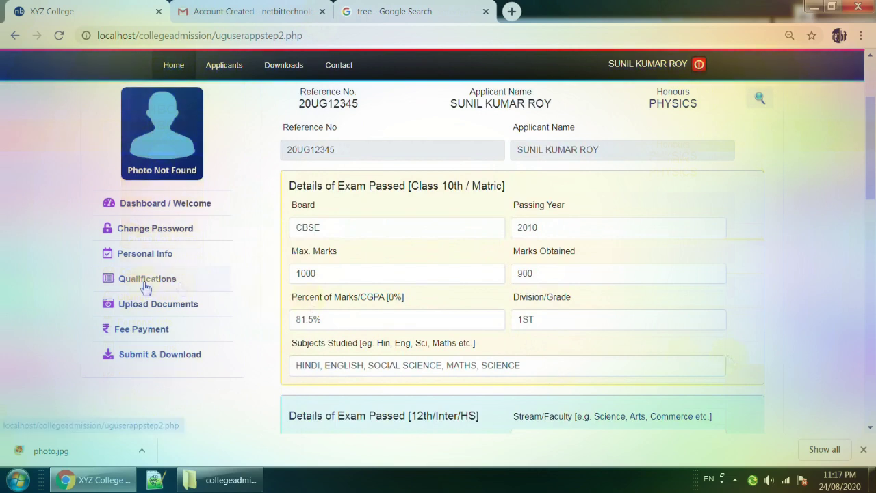
pyautogui.click(145, 285)
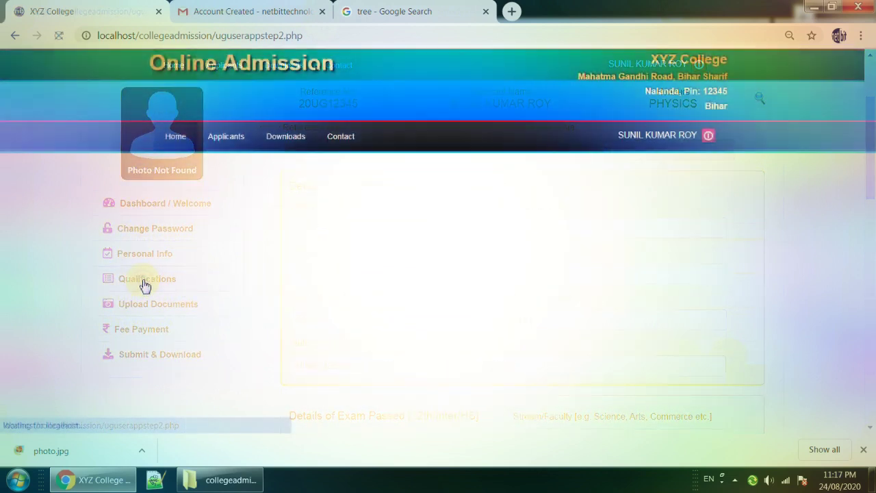
pyautogui.moveTo(235, 141)
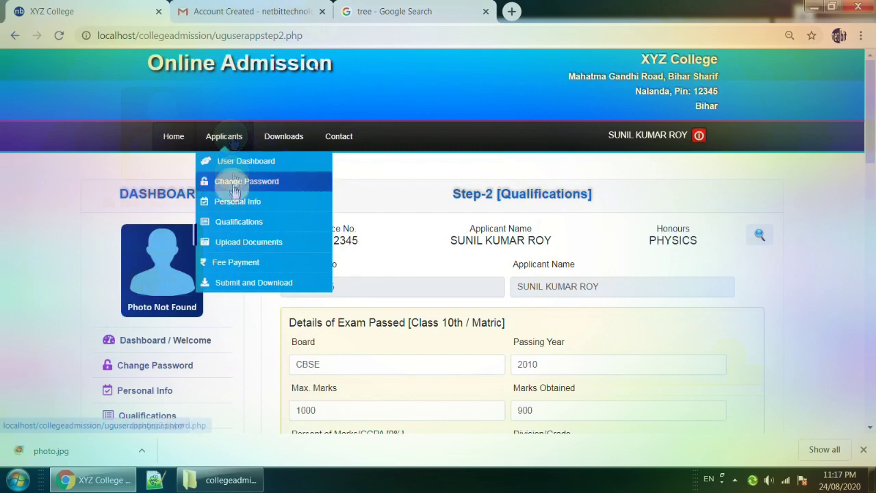
pyautogui.click(232, 223)
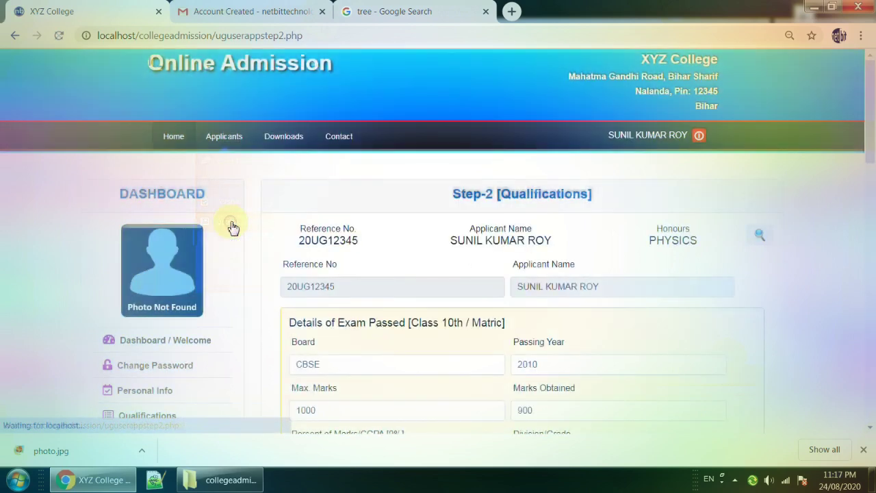
# Examine the board and passing year fields in the Class 10th / Matric exam details.
pyautogui.scroll(-1, 509, 274)
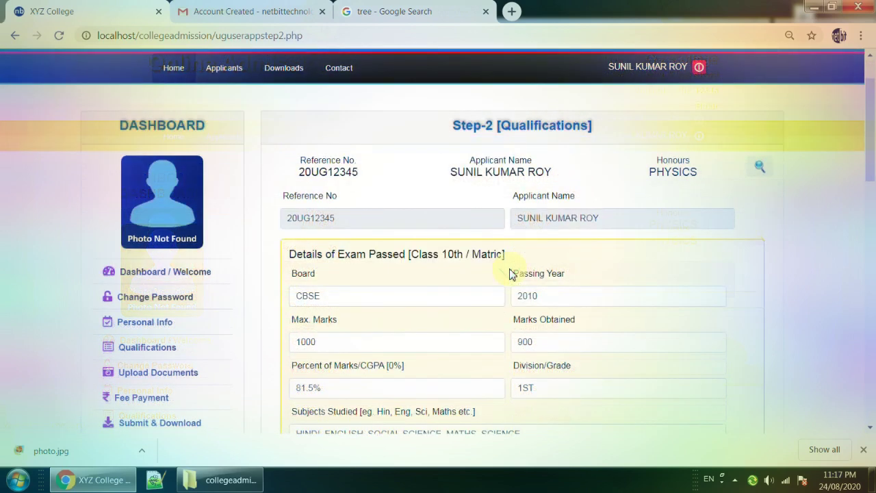
pyautogui.moveTo(292, 255); pyautogui.dragTo(509, 258)
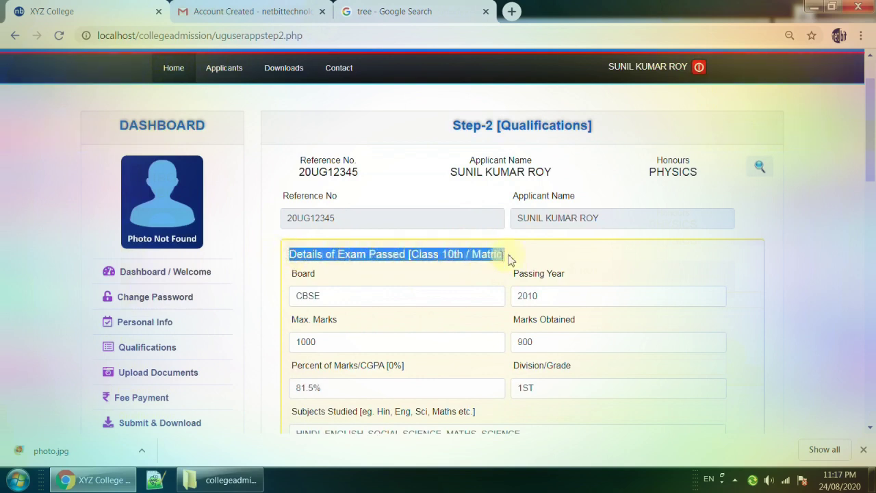
pyautogui.click(391, 295)
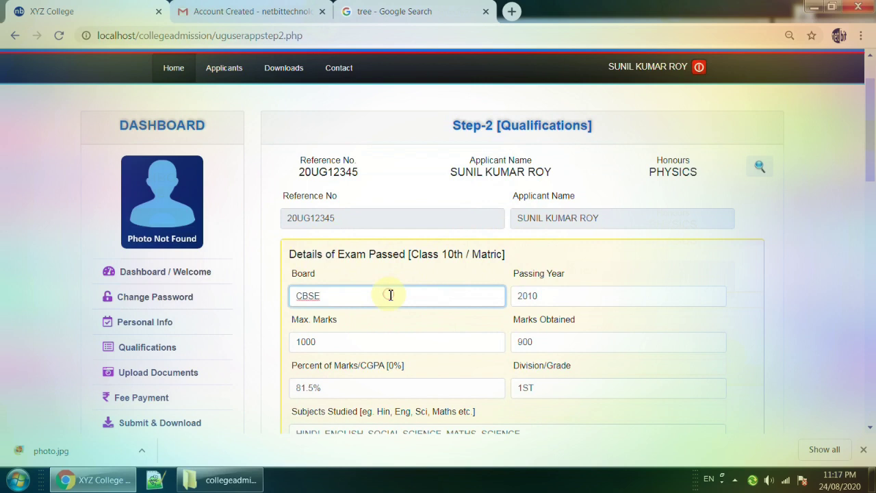
pyautogui.moveTo(374, 300); pyautogui.dragTo(280, 302)
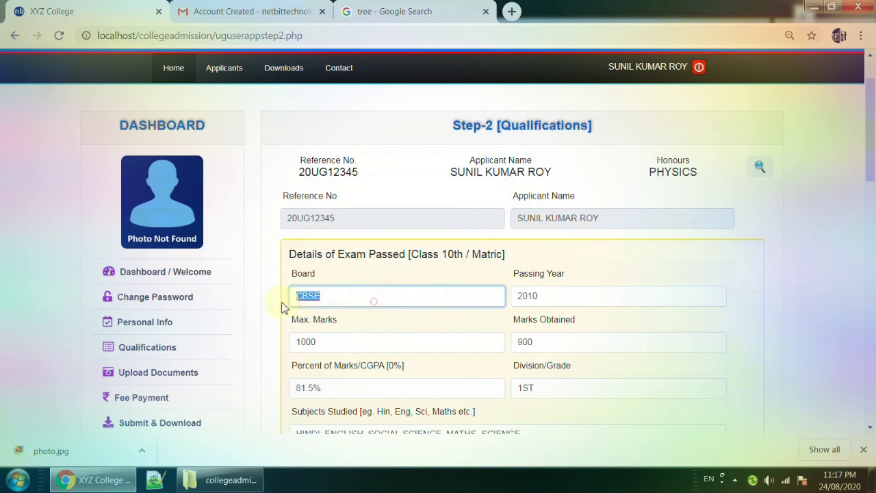
pyautogui.doubleClick(559, 300)
# Examine the maximum marks, marks obtained, percentage and subjects studied fields for the Class 10th exam.
pyautogui.scroll(-2, 384, 319)
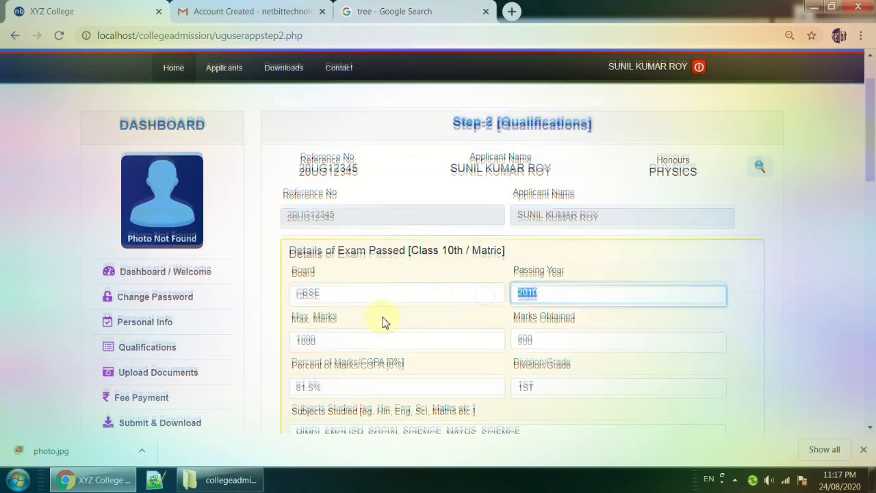
pyautogui.doubleClick(342, 202)
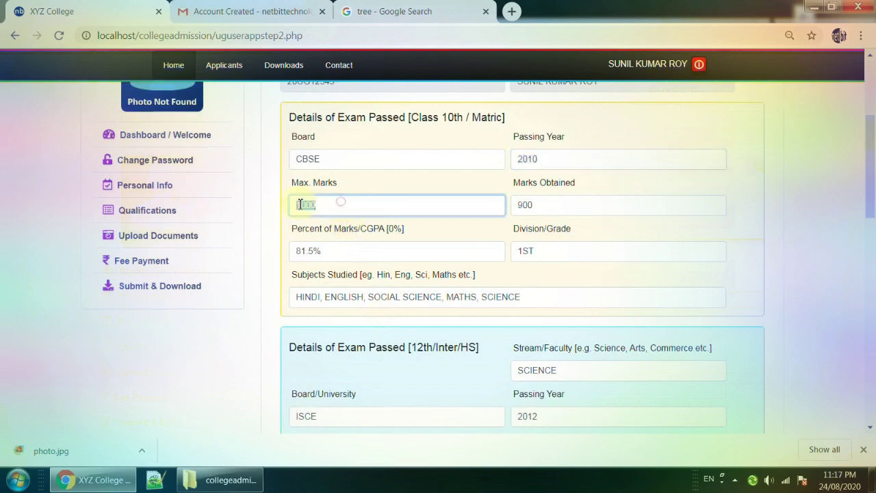
pyautogui.doubleClick(522, 205)
pyautogui.click(382, 253)
pyautogui.moveTo(382, 253); pyautogui.dragTo(314, 251)
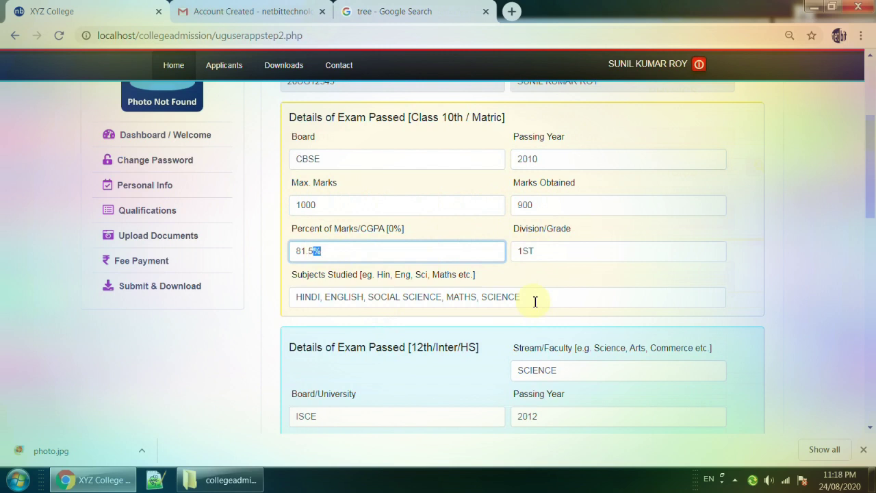
pyautogui.moveTo(535, 302); pyautogui.dragTo(287, 297)
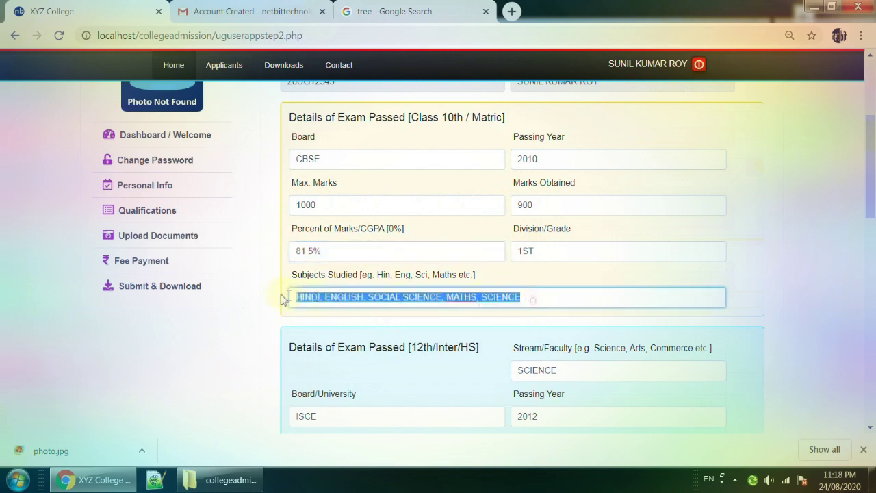
pyautogui.click(573, 297)
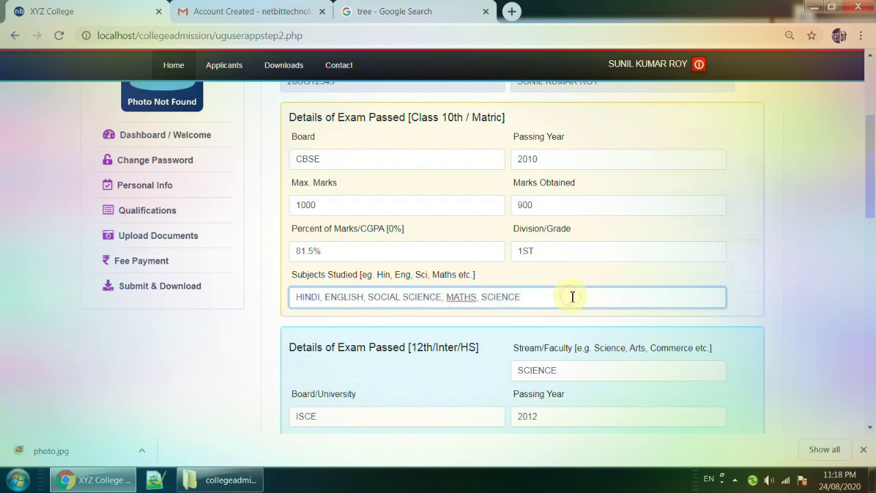
# Examine the stream, board or university and passing year fields in the 12th/Inter/HS exam details.
pyautogui.scroll(-3, 572, 296)
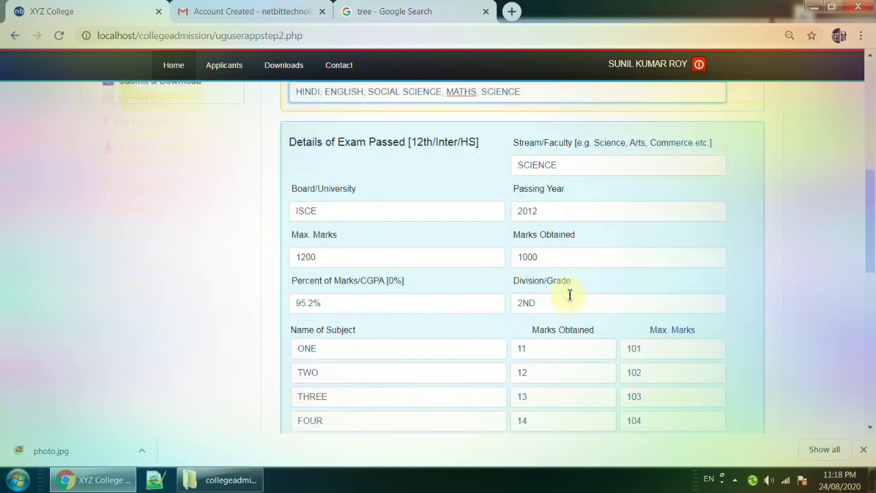
pyautogui.moveTo(295, 142); pyautogui.dragTo(483, 142)
pyautogui.moveTo(567, 165); pyautogui.dragTo(509, 169)
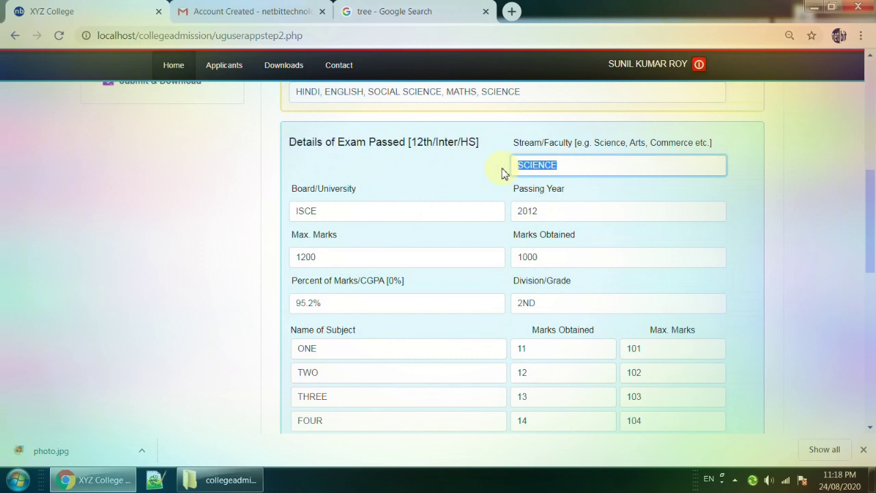
pyautogui.click(386, 213)
pyautogui.doubleClick(384, 213)
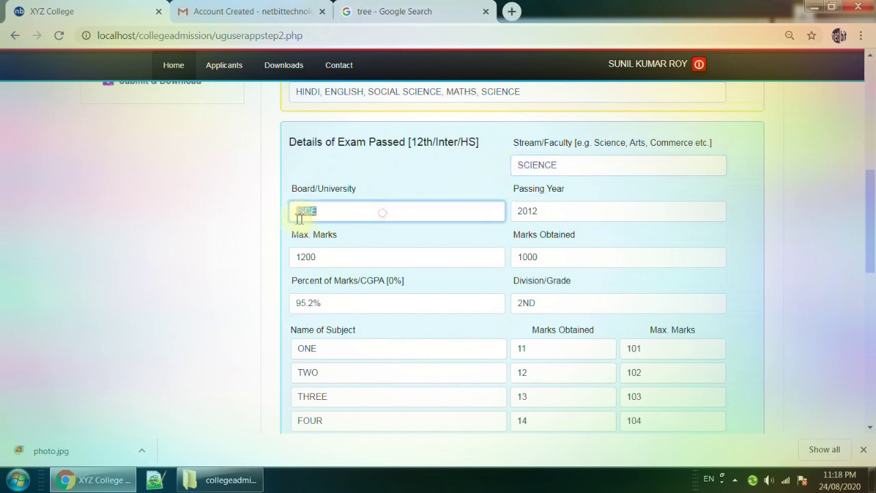
pyautogui.moveTo(556, 209); pyautogui.dragTo(513, 210)
# Examine the overall maximum marks, marks obtained, percentage and division fields for the 12th exam.
pyautogui.click(425, 259)
pyautogui.click(562, 254)
pyautogui.moveTo(352, 261); pyautogui.dragTo(260, 260)
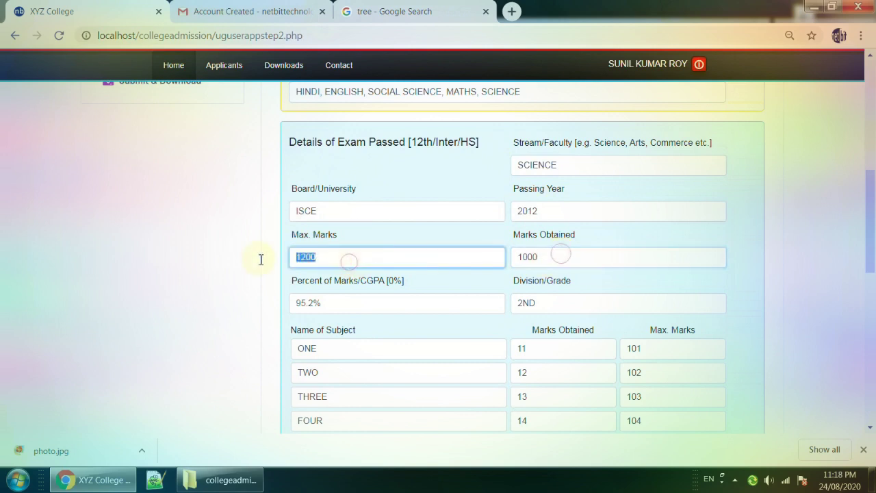
pyautogui.moveTo(582, 257); pyautogui.dragTo(519, 255)
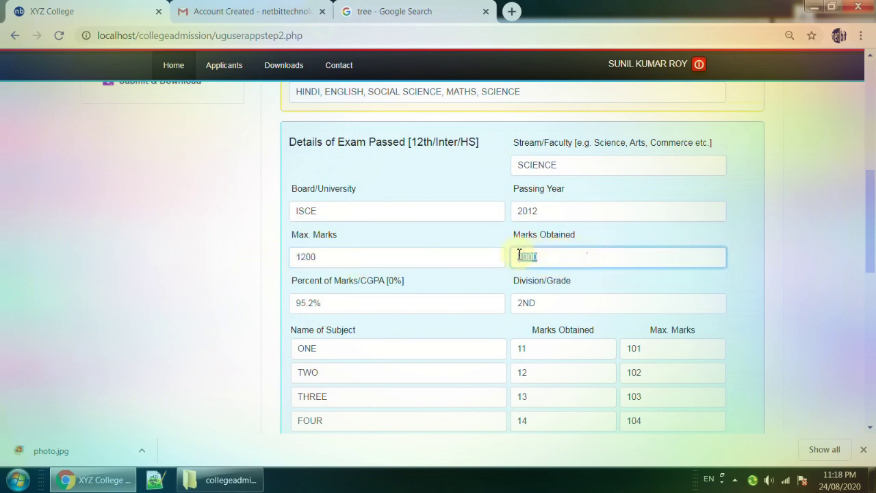
pyautogui.moveTo(348, 305); pyautogui.dragTo(293, 307)
pyautogui.moveTo(548, 303); pyautogui.dragTo(524, 303)
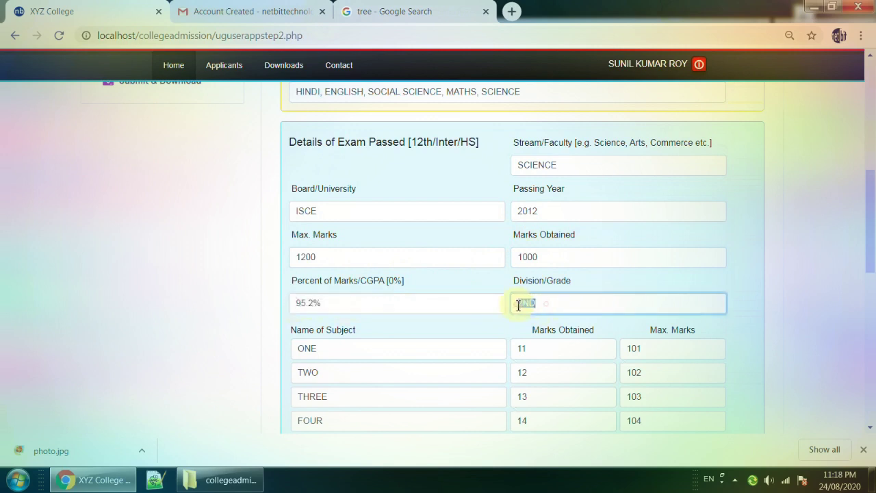
# Examine the subject name, marks obtained and maximum marks in the first row of the 12th exam's subject list.
pyautogui.scroll(-2, 518, 306)
pyautogui.click(358, 213)
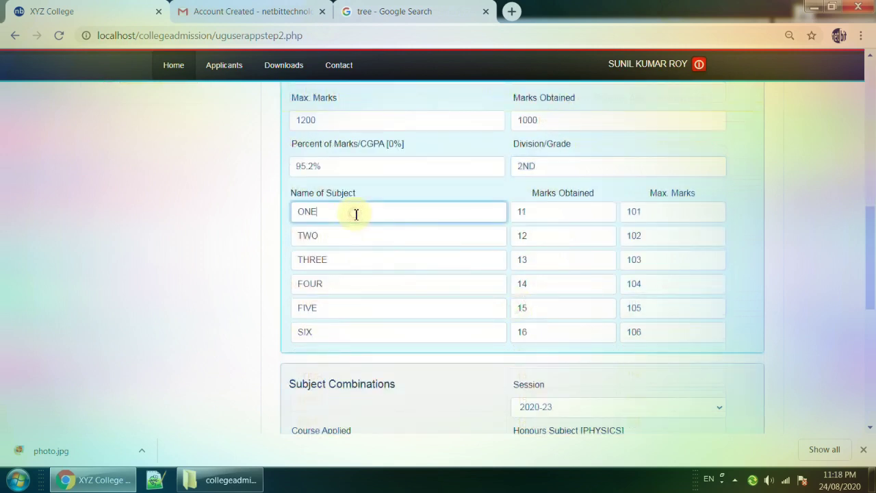
pyautogui.moveTo(322, 213); pyautogui.dragTo(295, 211)
pyautogui.moveTo(566, 212); pyautogui.dragTo(503, 212)
pyautogui.moveTo(654, 212); pyautogui.dragTo(624, 215)
# Fill the first subject row of the 12th exam with HINDI, 75 marks obtained and 100 maximum marks.
pyautogui.doubleClick(391, 212)
pyautogui.scroll(1, 525, 209)
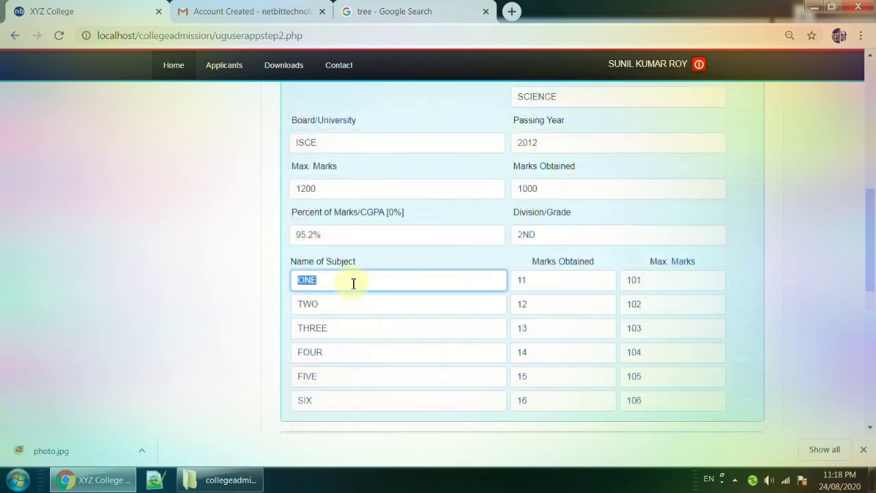
pyautogui.write('HINDI')
pyautogui.doubleClick(539, 282)
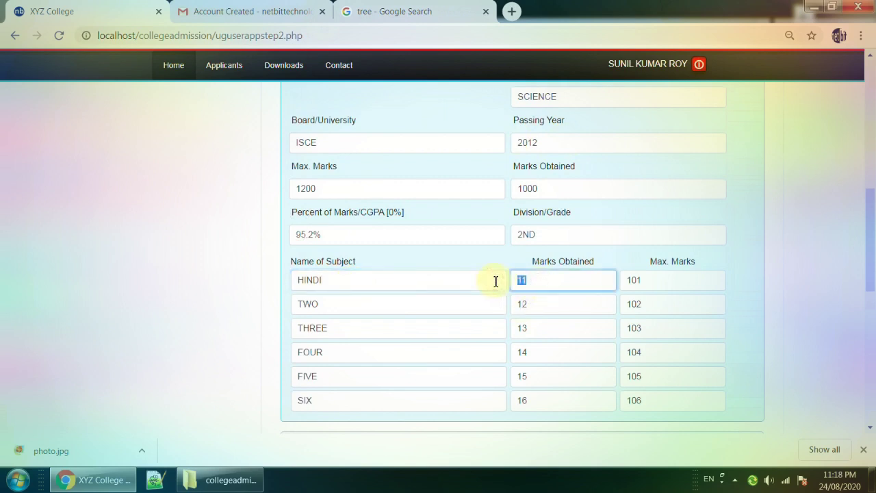
pyautogui.doubleClick(679, 282)
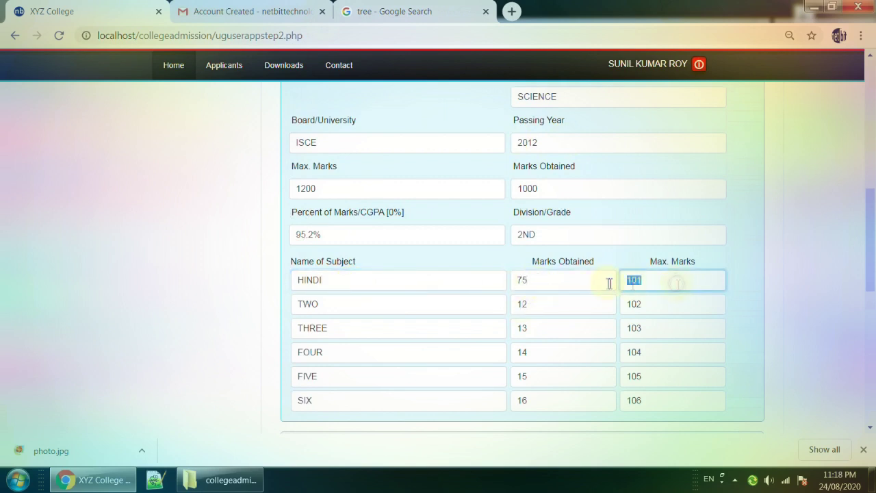
pyautogui.write('1')
# Fill the second subject row of the 12th exam with PHYSICS, 72 marks obtained and 100 maximum marks.
pyautogui.doubleClick(348, 303)
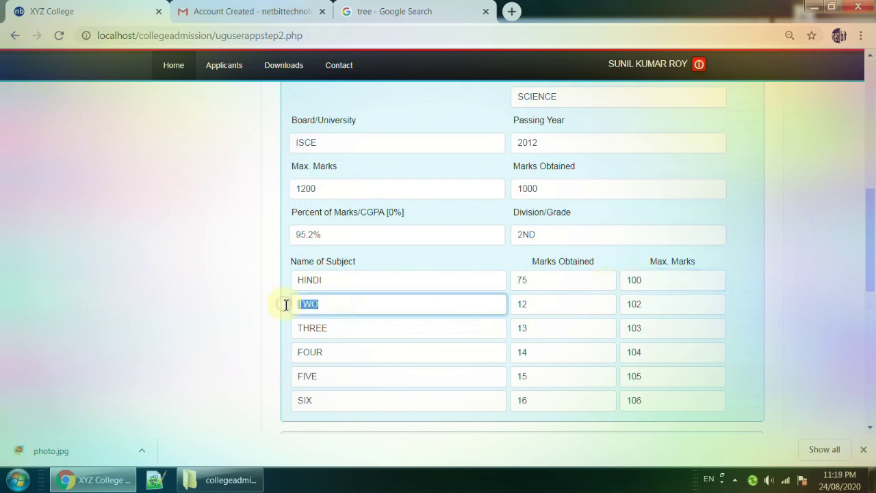
pyautogui.write('PHYSICS')
pyautogui.moveTo(527, 302); pyautogui.dragTo(509, 309)
pyautogui.write('7')
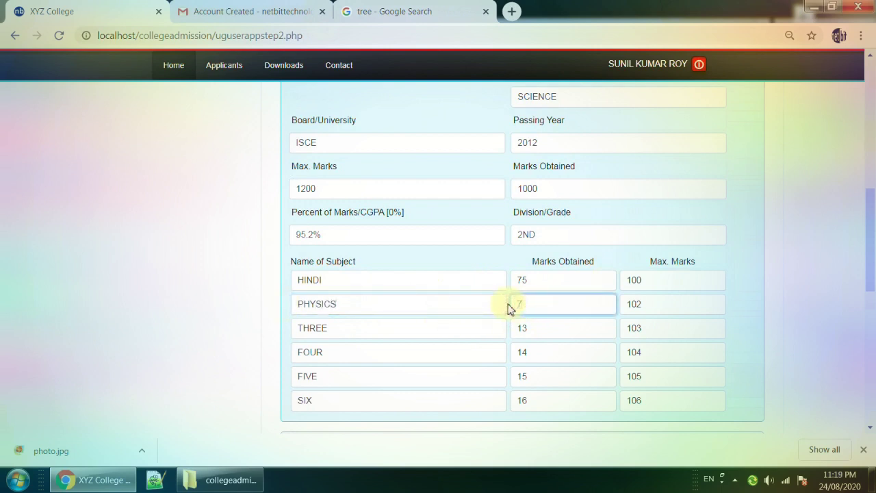
pyautogui.moveTo(701, 304); pyautogui.dragTo(610, 305)
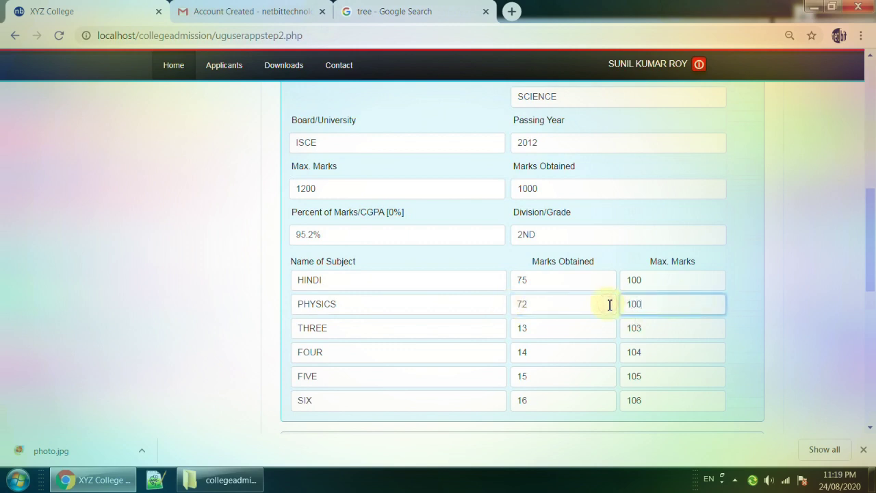
# Fill the third subject row of the 12th exam with CHEMISTRY, 64 marks obtained and 100 maximum marks.
pyautogui.moveTo(348, 327); pyautogui.dragTo(280, 338)
pyautogui.write('CHEMISTRY')
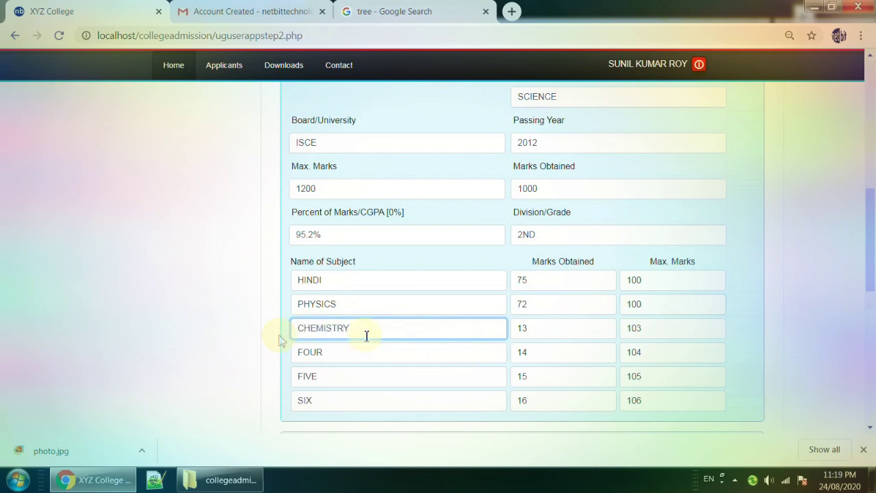
pyautogui.moveTo(550, 328); pyautogui.dragTo(510, 337)
pyautogui.press('BackSpace')
pyautogui.write('64')
pyautogui.moveTo(658, 328); pyautogui.dragTo(627, 330)
pyautogui.write('100')
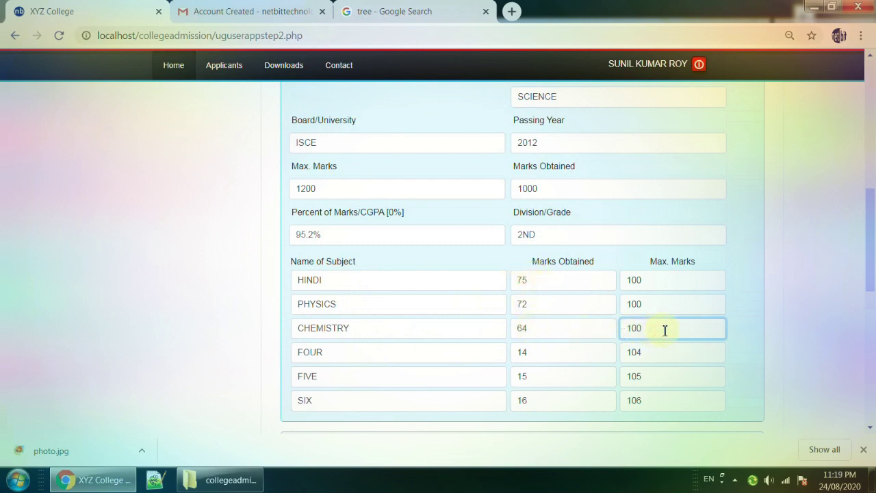
# Select session 2020-23 under Subject Combinations and review the available options for the course applied.
pyautogui.scroll(-1, 664, 331)
pyautogui.scroll(-2, 665, 331)
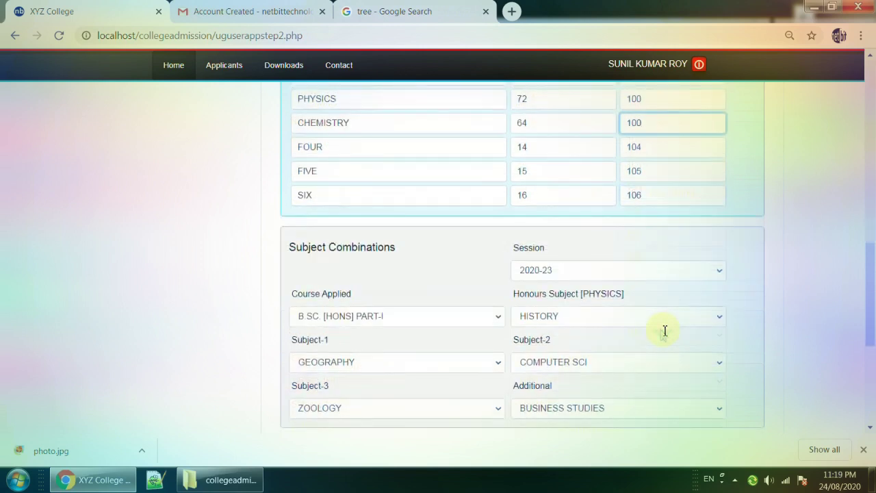
pyautogui.scroll(-1, 647, 276)
pyautogui.moveTo(292, 184); pyautogui.dragTo(408, 181)
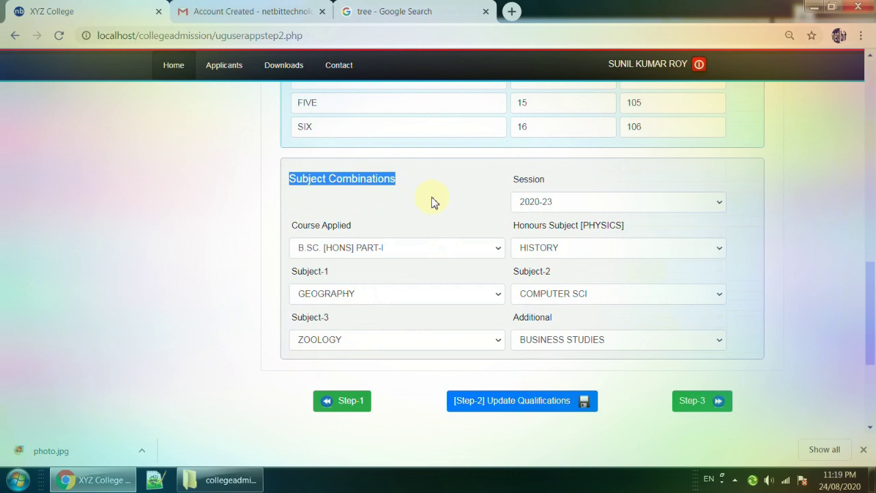
pyautogui.click(641, 204)
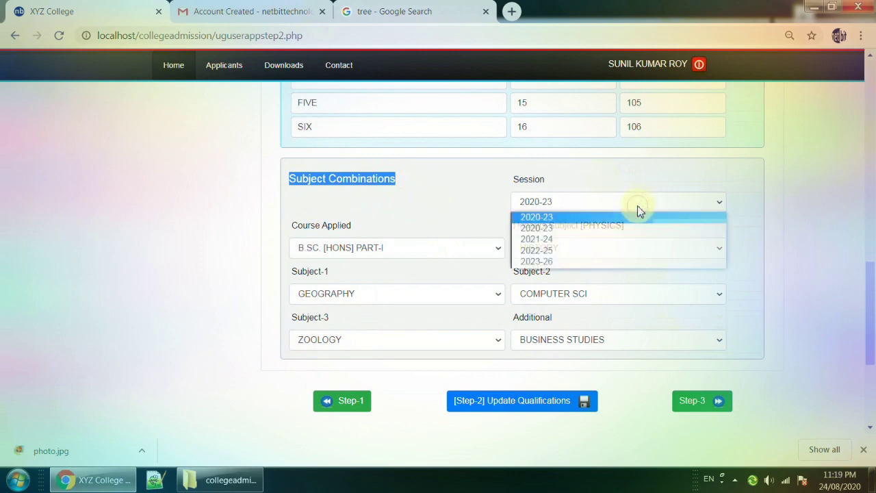
pyautogui.click(532, 219)
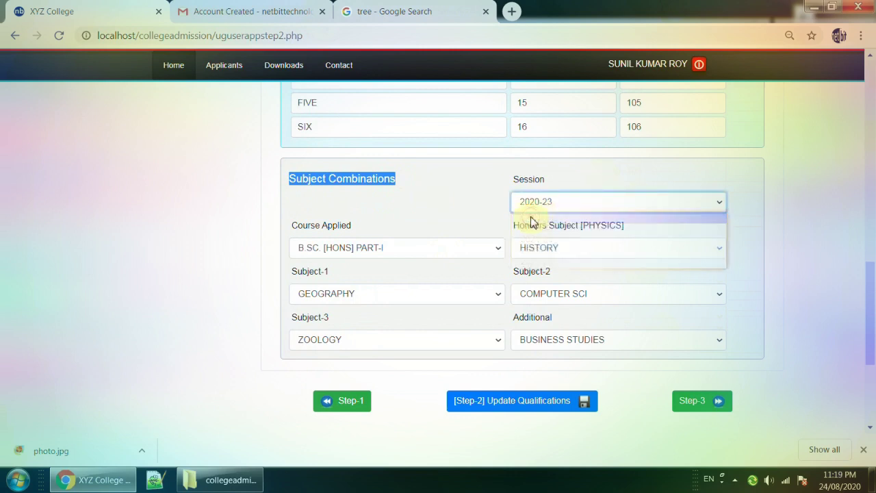
pyautogui.click(448, 250)
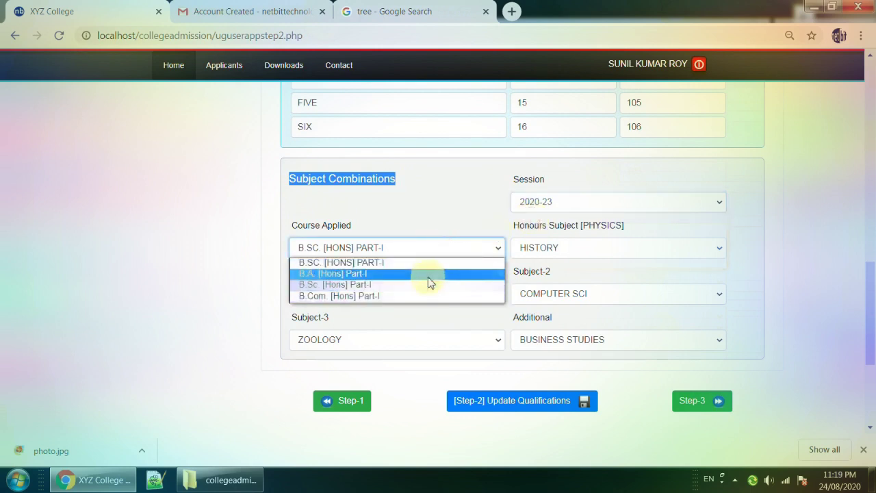
pyautogui.click(431, 217)
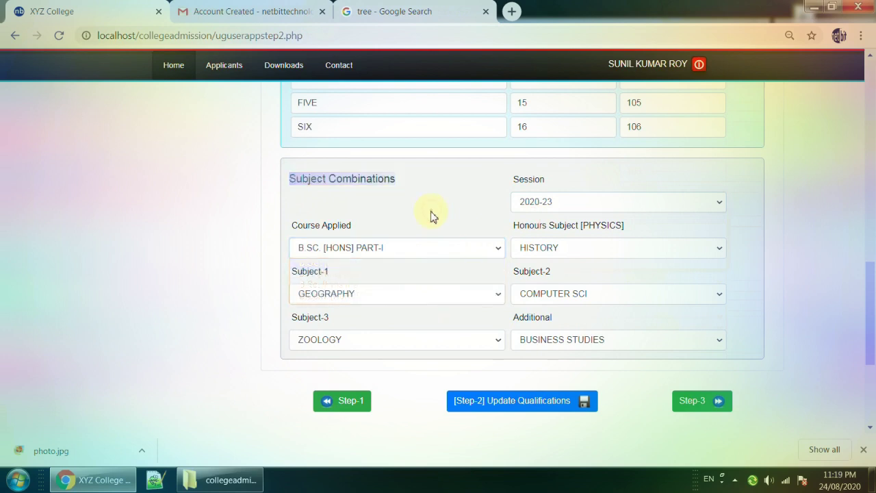
# Set the honours subject to Physics in the subject combinations.
pyautogui.click(610, 251)
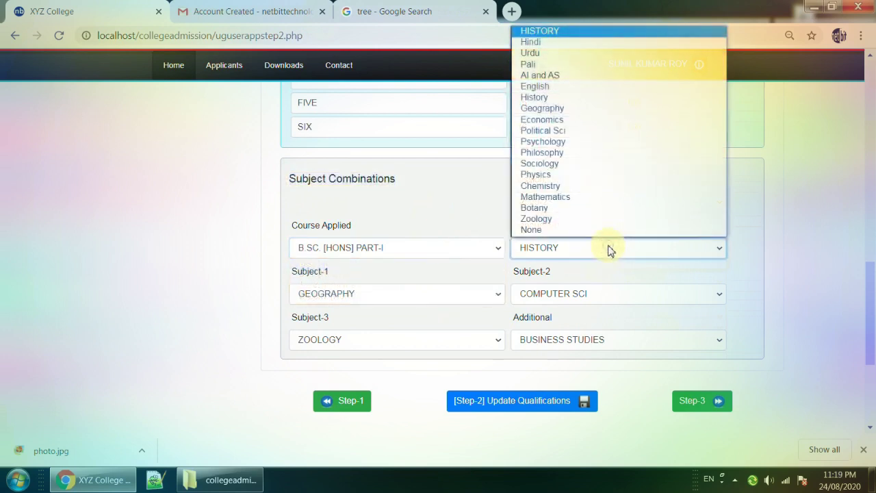
pyautogui.click(610, 250)
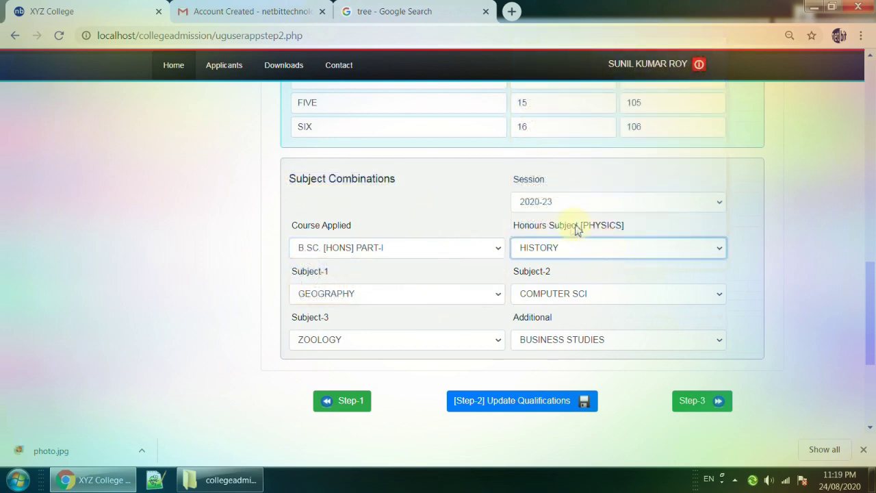
pyautogui.moveTo(584, 227); pyautogui.dragTo(624, 226)
pyautogui.click(628, 255)
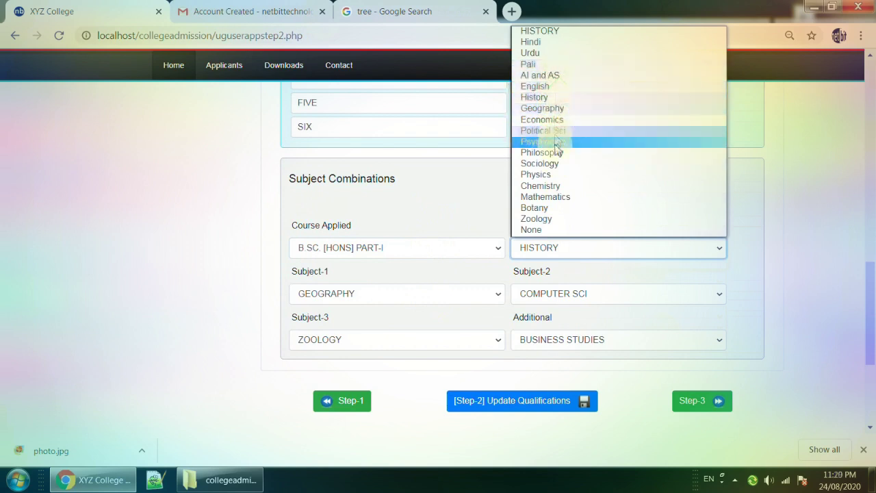
pyautogui.click(534, 176)
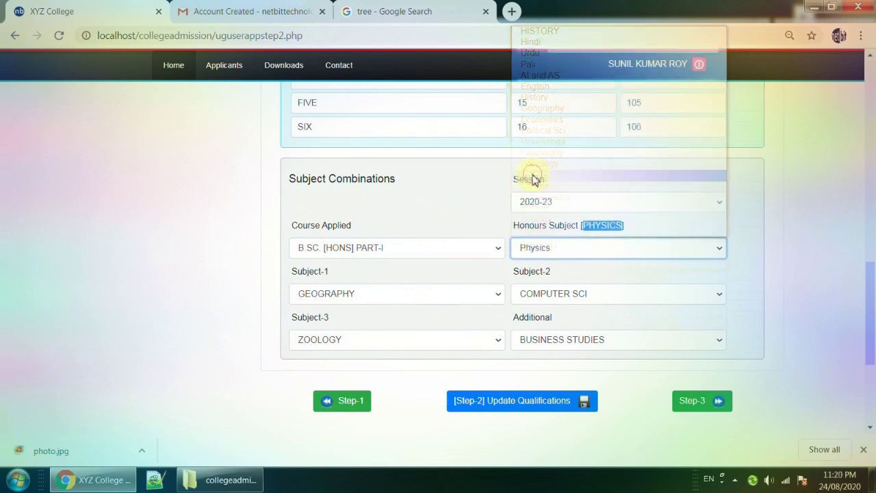
# Set Subject-1 to Chemistry and Subject-2 to Botany, and save the Step-2 qualifications.
pyautogui.click(386, 301)
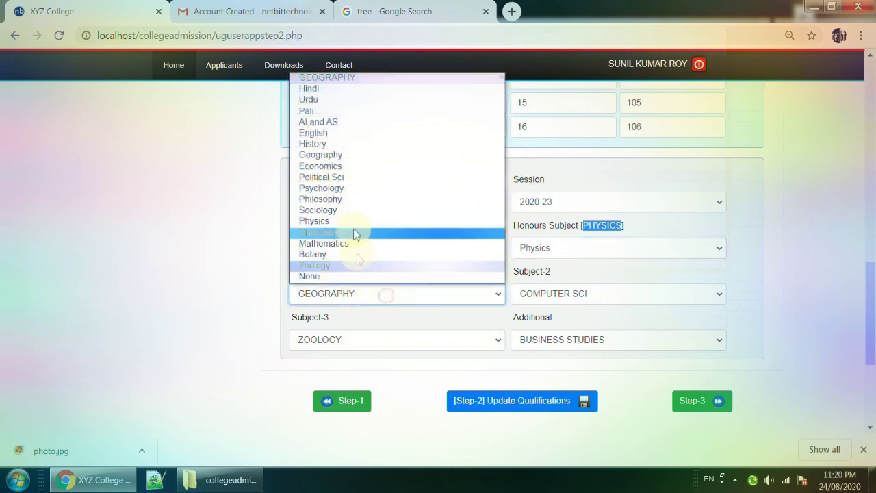
pyautogui.click(352, 232)
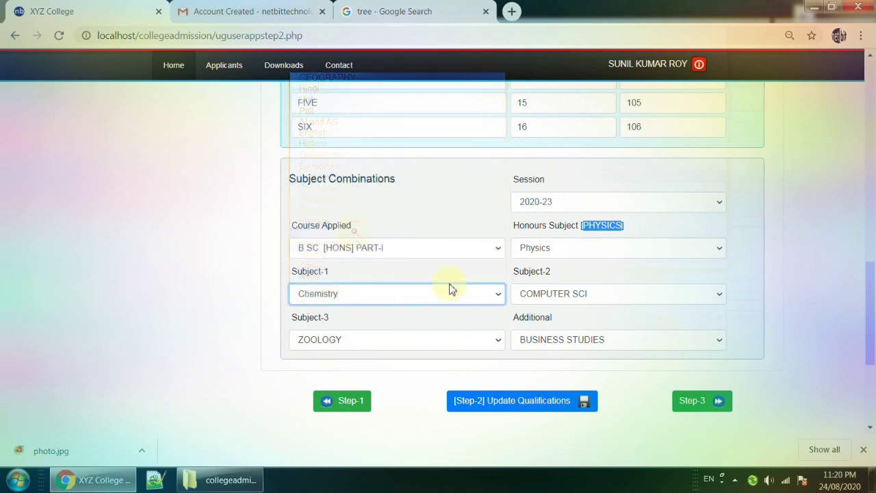
pyautogui.click(597, 299)
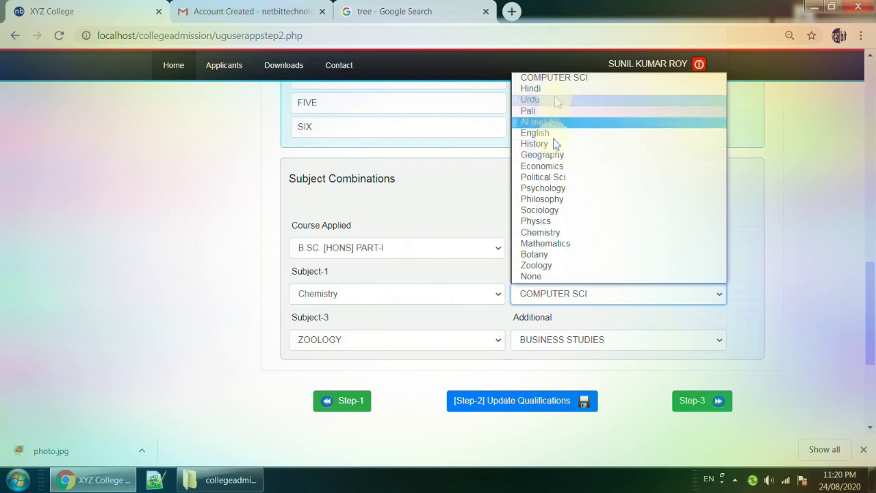
pyautogui.click(552, 255)
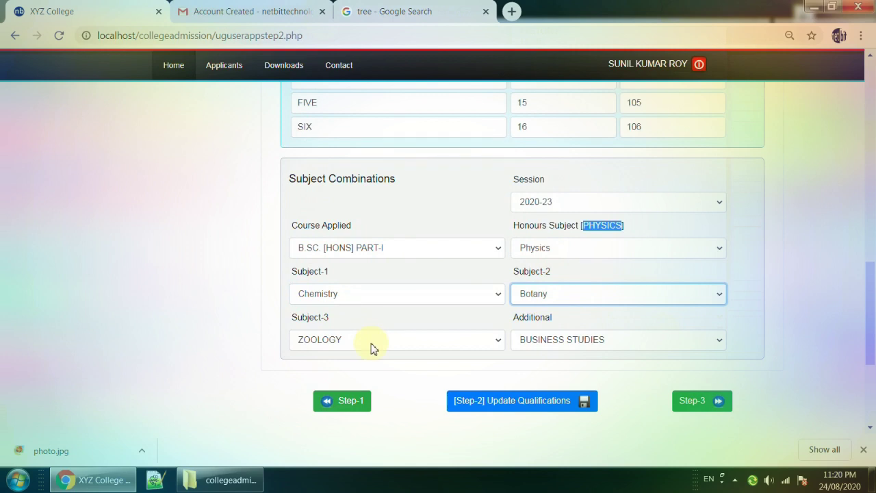
pyautogui.click(751, 304)
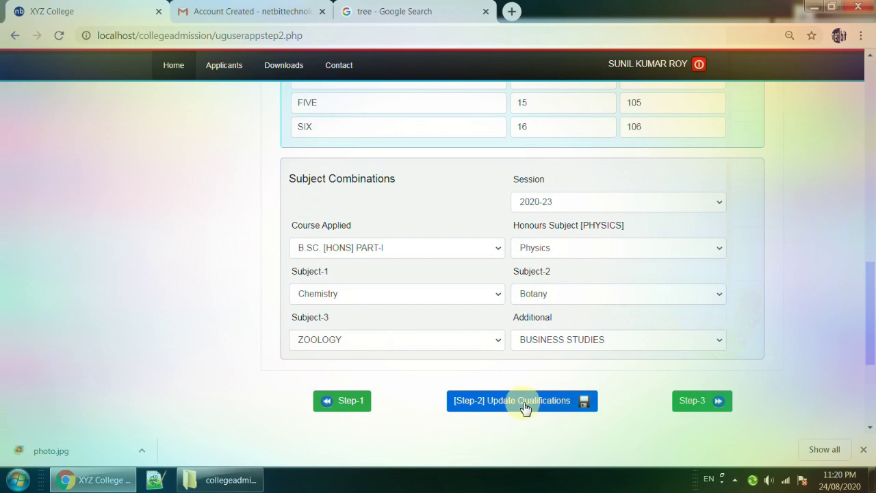
pyautogui.click(525, 407)
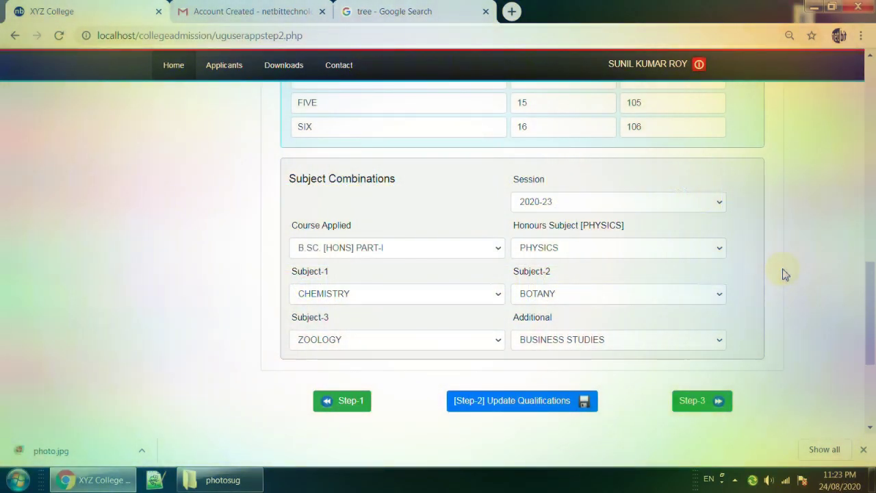
# Return to the applicant dashboard and check the completion status of the personal info, subject combination and document upload steps.
pyautogui.scroll(10, 785, 274)
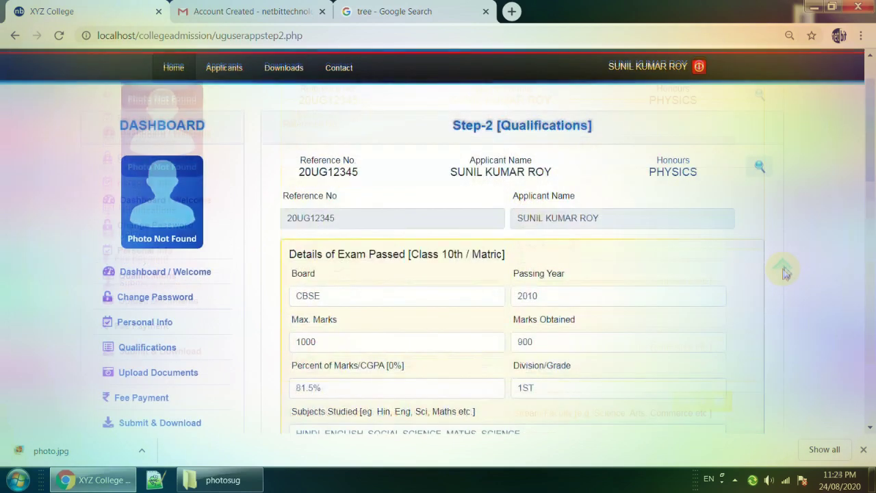
pyautogui.click(193, 275)
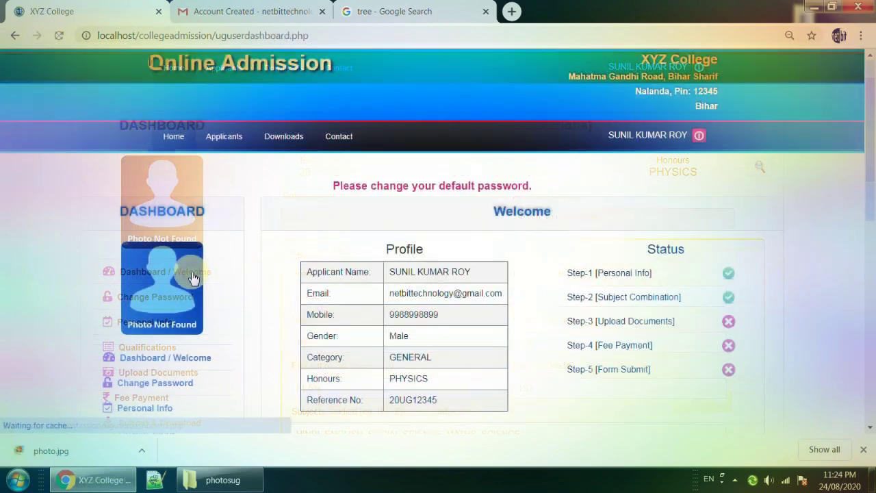
pyautogui.moveTo(566, 273); pyautogui.dragTo(658, 272)
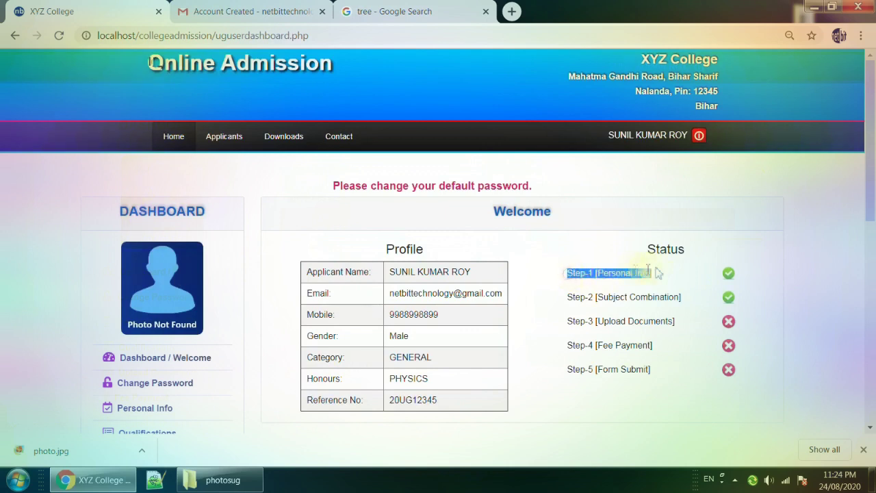
pyautogui.moveTo(573, 298); pyautogui.dragTo(748, 308)
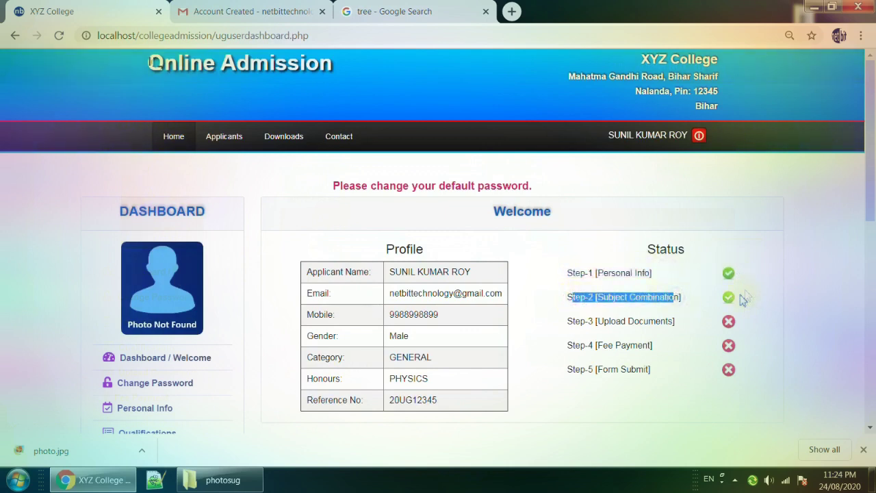
pyautogui.scroll(-1, 604, 274)
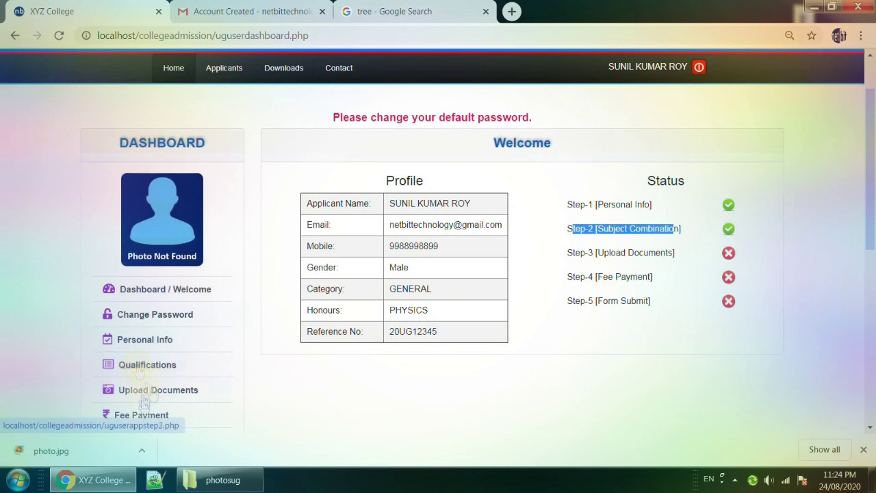
pyautogui.moveTo(571, 254); pyautogui.dragTo(683, 256)
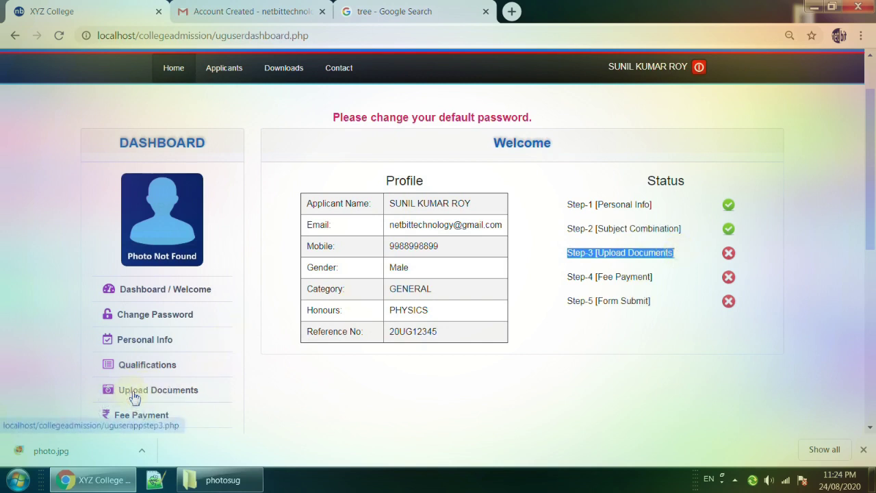
# Go to the Step-3 documents upload page and read the image format and file size requirements.
pyautogui.moveTo(223, 68)
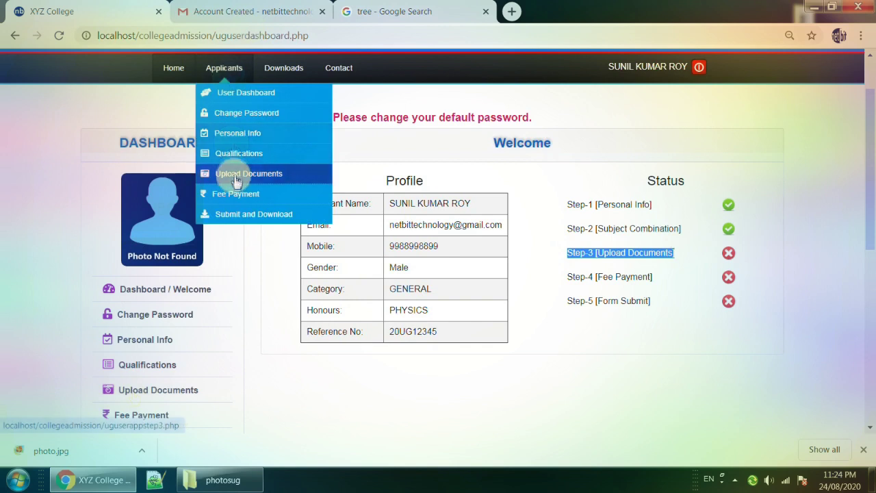
pyautogui.click(150, 391)
pyautogui.scroll(-1, 770, 293)
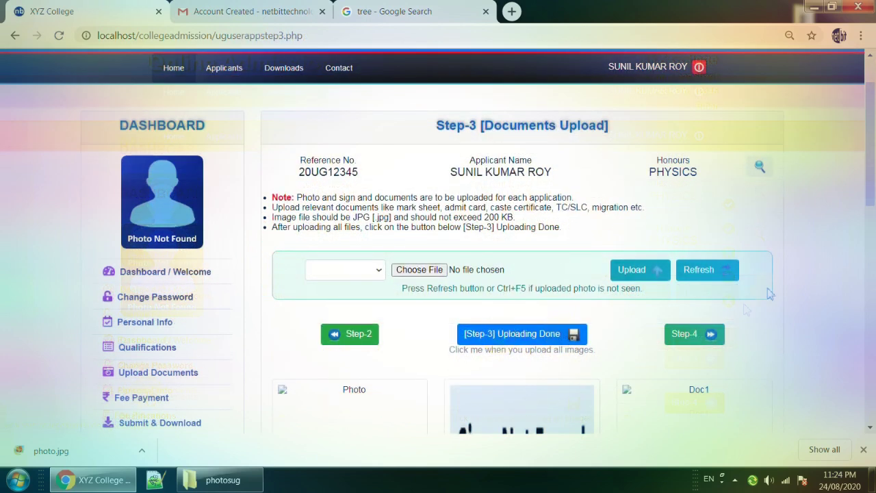
pyautogui.scroll(-1, 871, 195)
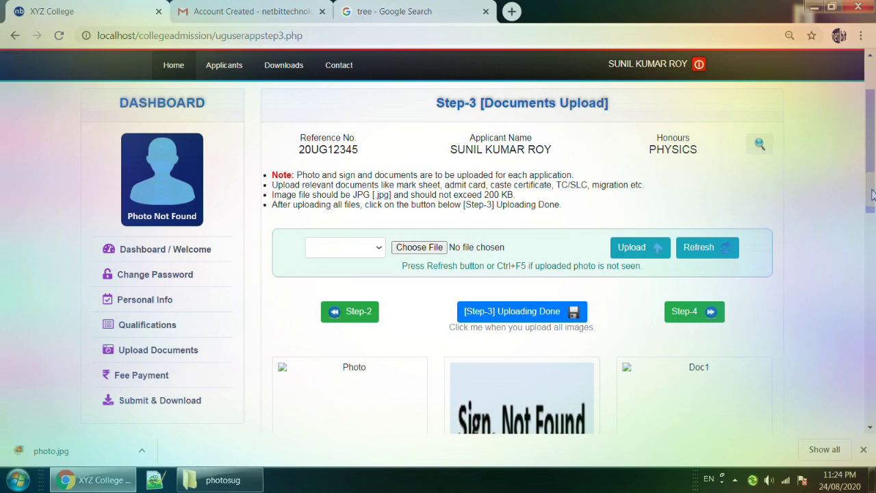
pyautogui.moveTo(273, 196); pyautogui.dragTo(524, 197)
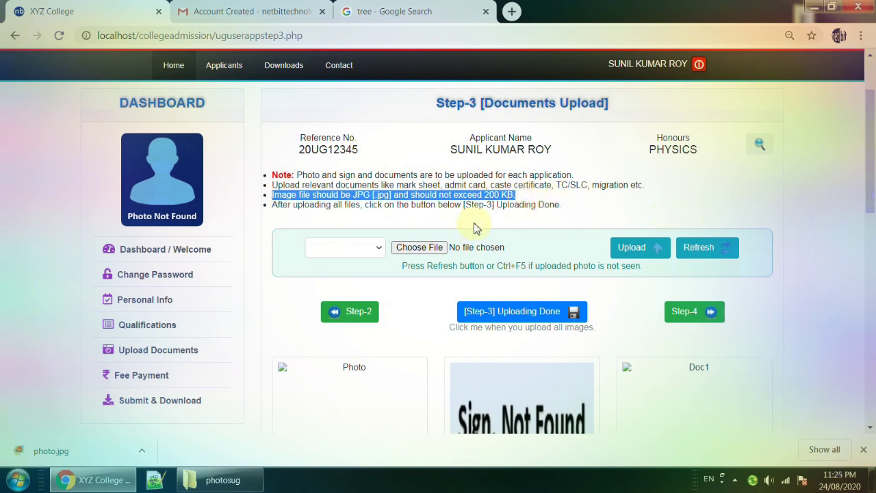
# Upload photo.jpg from the desktop's documents folder as the applicant's Photo.
pyautogui.click(350, 250)
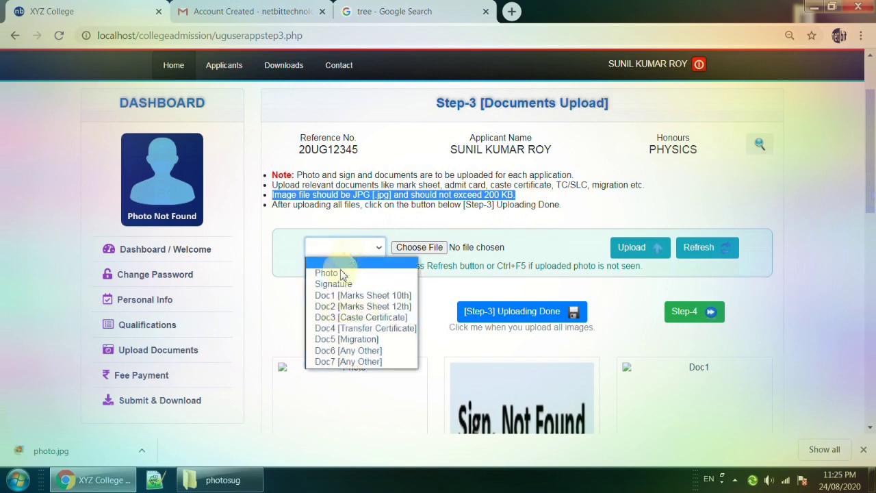
pyautogui.click(332, 272)
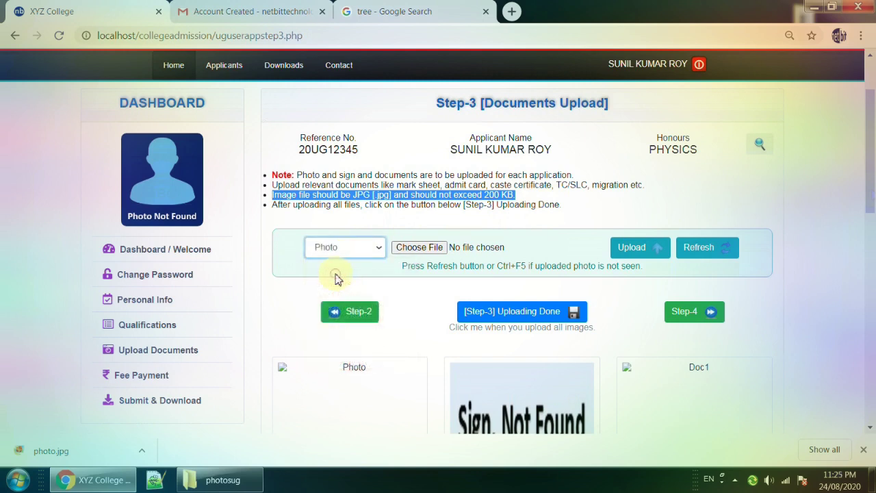
pyautogui.click(419, 248)
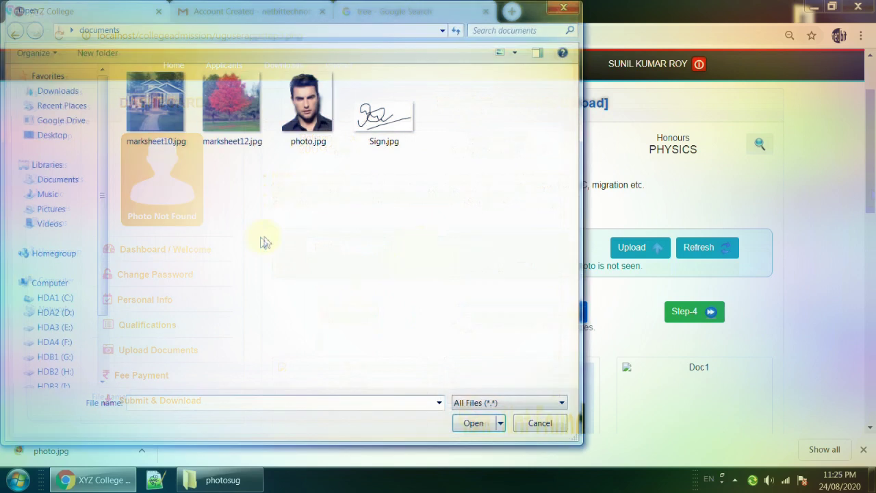
pyautogui.click(50, 135)
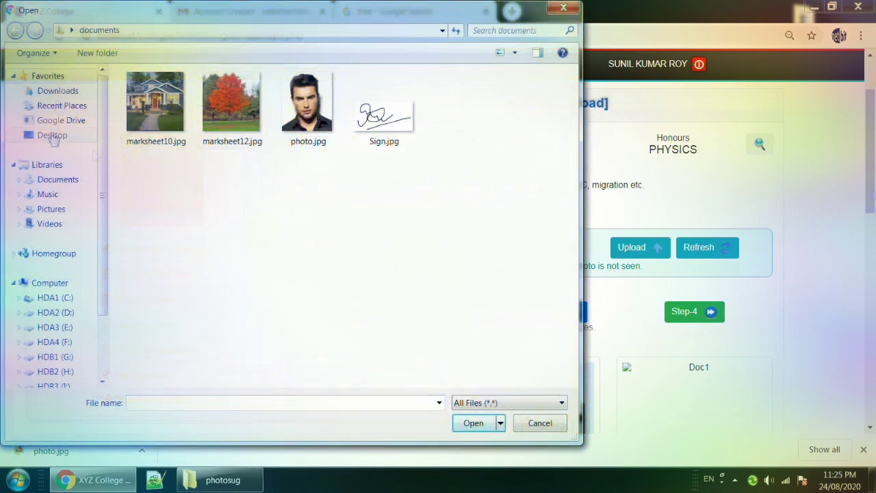
pyautogui.doubleClick(175, 214)
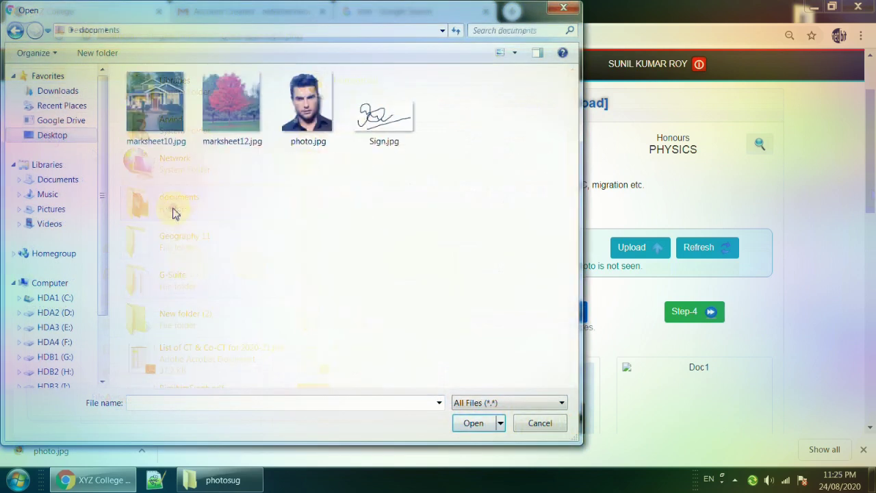
pyautogui.click(306, 121)
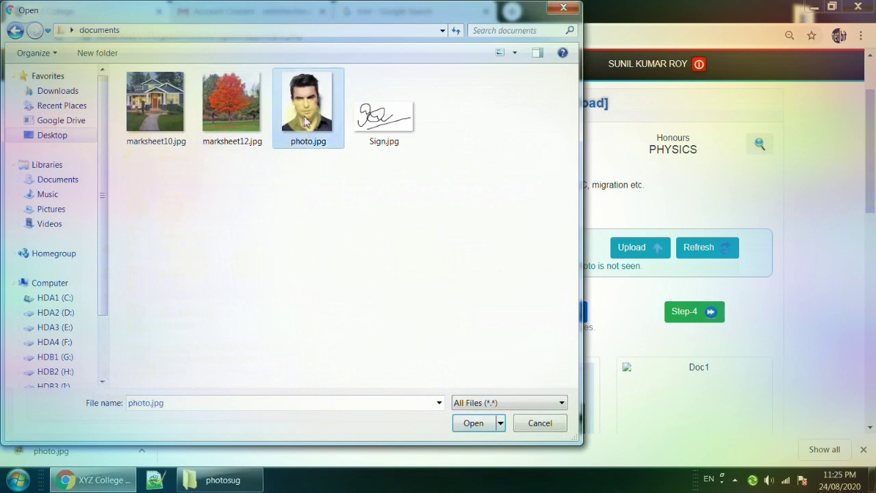
pyautogui.click(473, 423)
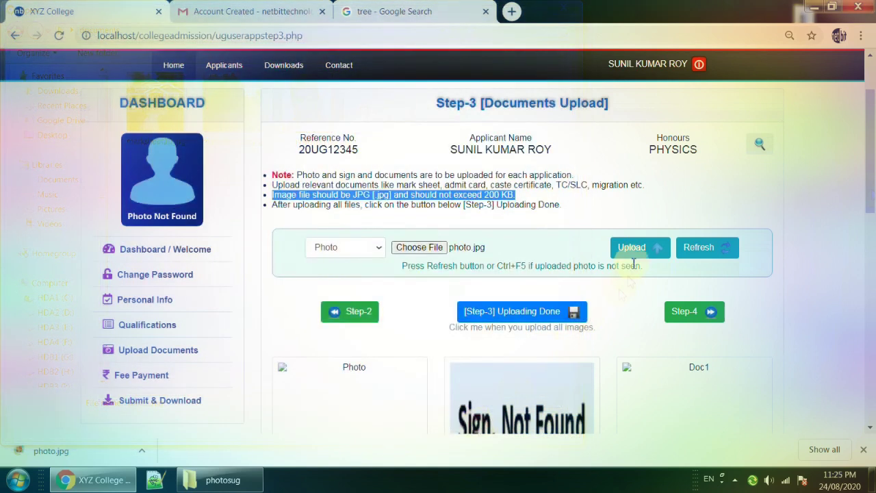
pyautogui.click(632, 251)
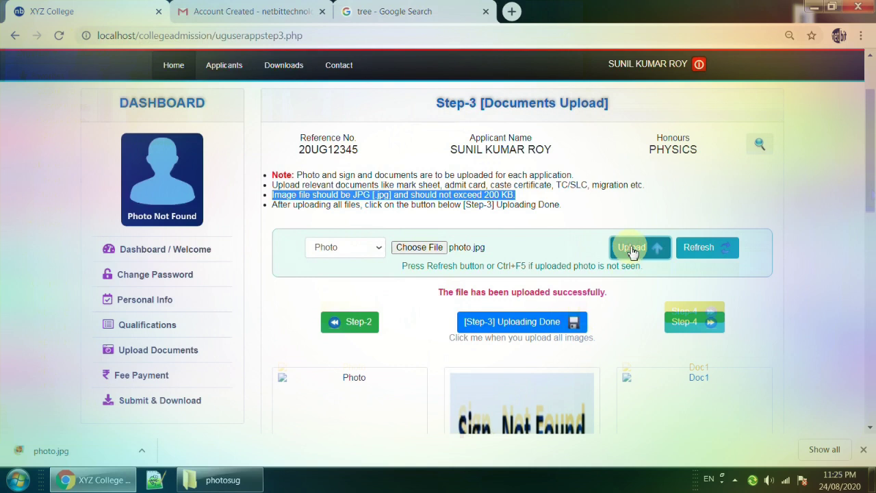
# Check the photo upload message and refresh the Step-3 page to display the uploaded photo.
pyautogui.click(445, 293)
pyautogui.moveTo(445, 293); pyautogui.dragTo(613, 294)
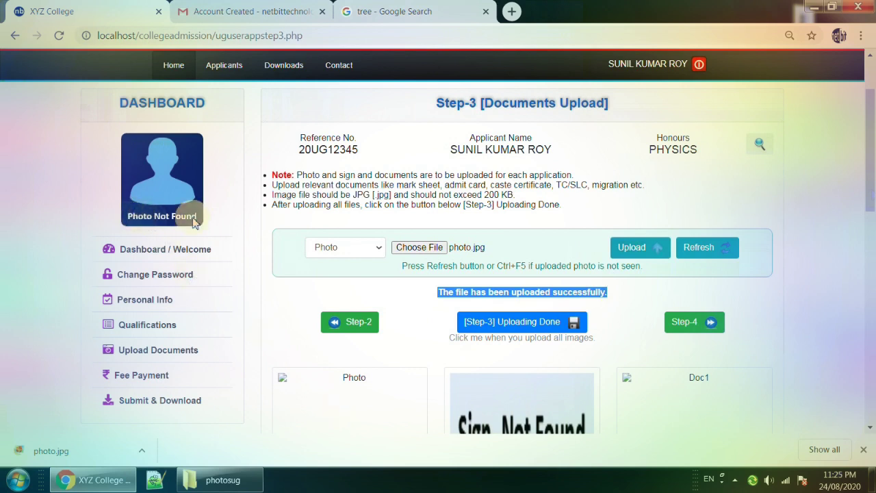
pyautogui.click(701, 252)
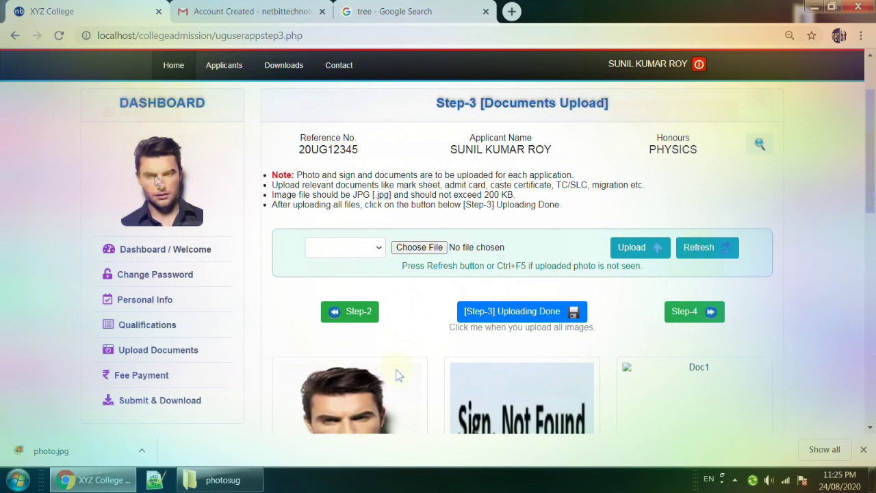
# Upload Sign.jpg from the documents folder as the applicant's Signature.
pyautogui.click(335, 252)
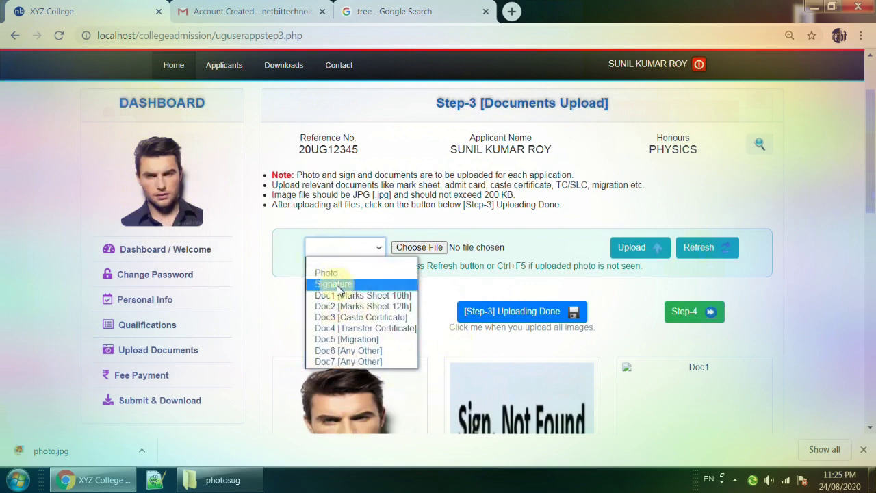
pyautogui.click(338, 283)
pyautogui.click(407, 251)
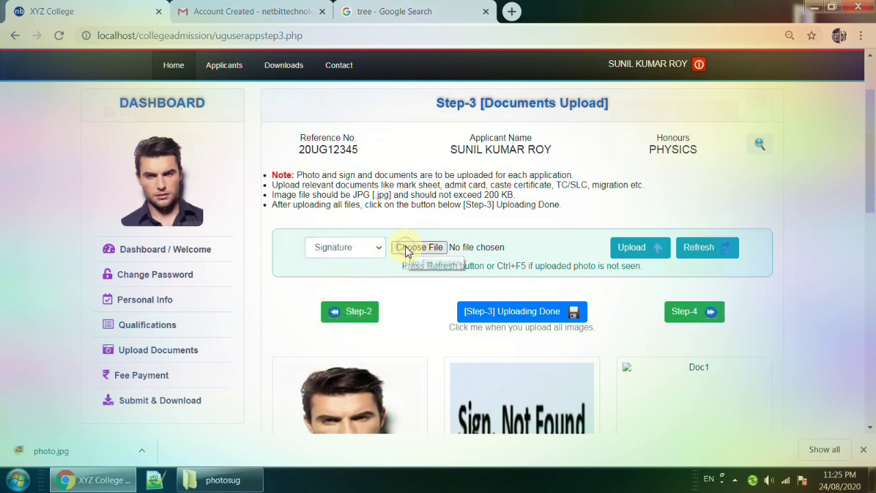
pyautogui.click(384, 123)
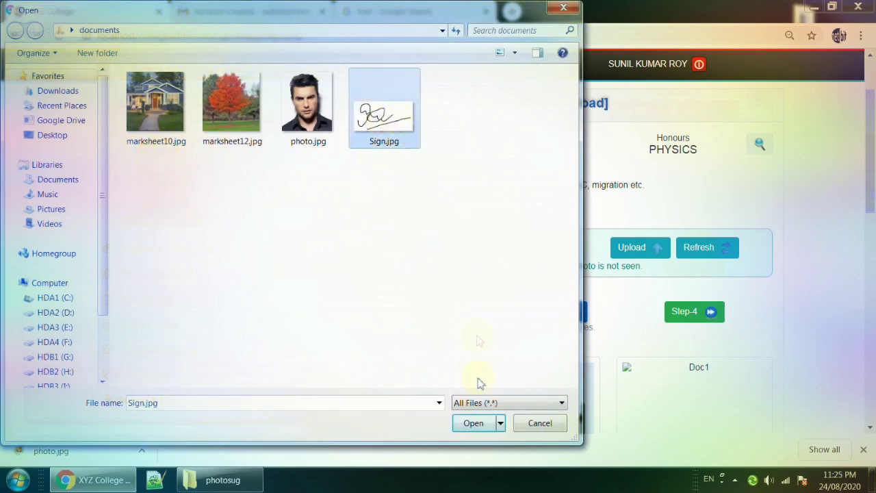
pyautogui.click(473, 422)
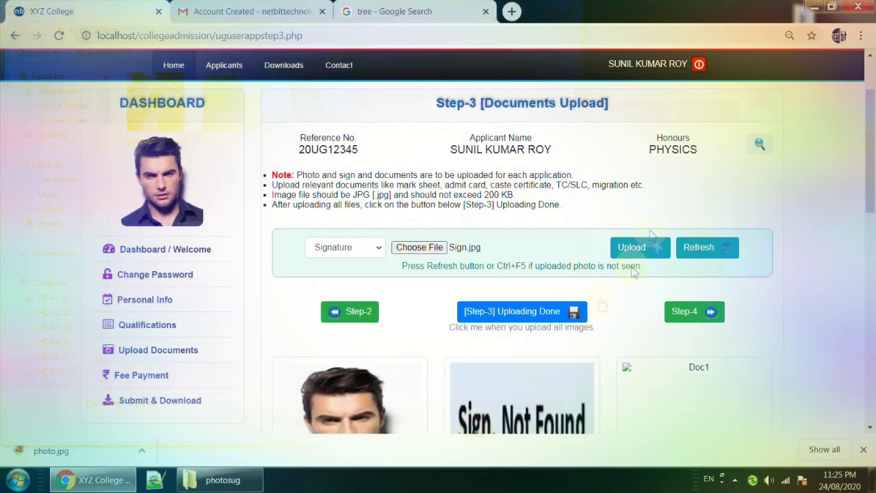
pyautogui.click(633, 251)
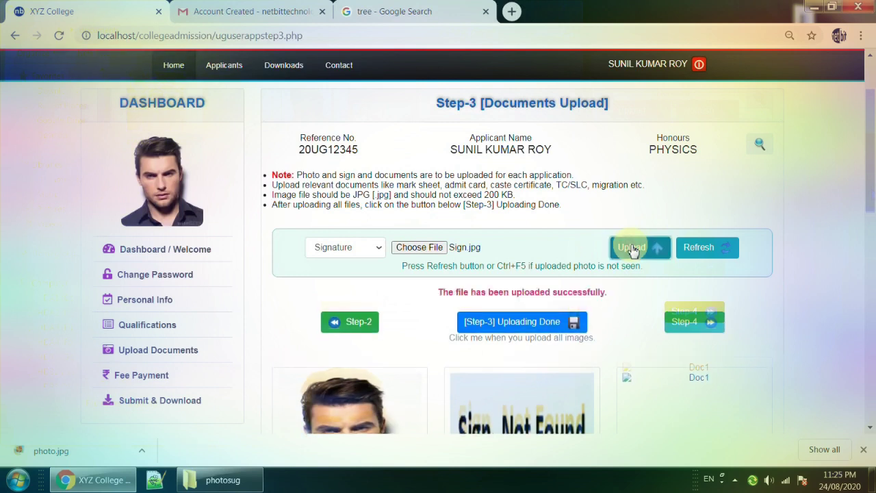
# Check the signature upload message and reload the Step-3 page address to display the uploaded signature.
pyautogui.moveTo(443, 296); pyautogui.dragTo(612, 299)
pyautogui.scroll(-2, 596, 322)
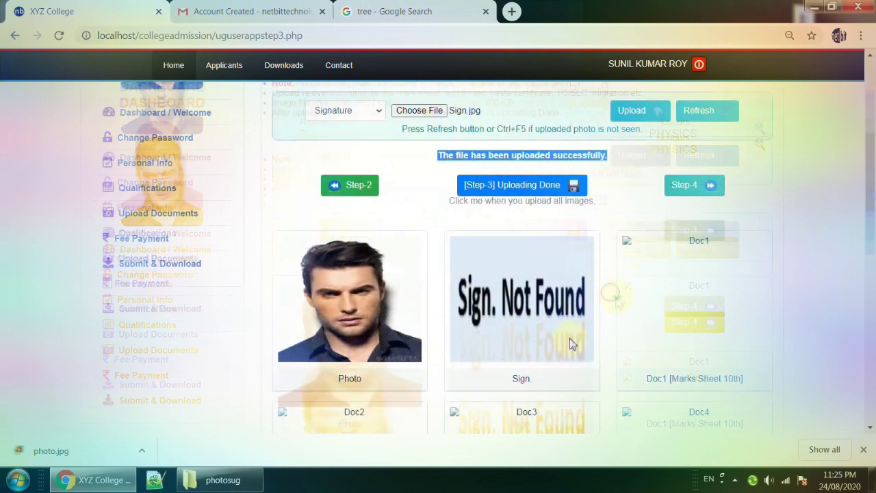
pyautogui.scroll(1, 525, 323)
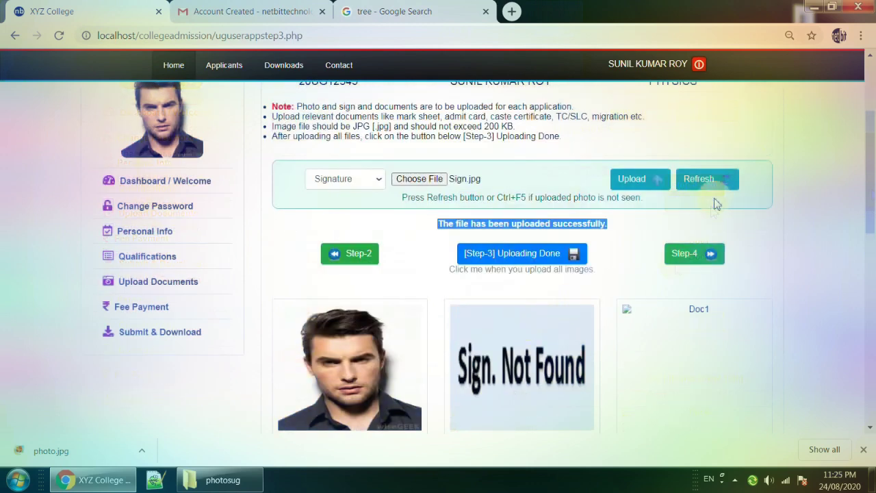
pyautogui.click(710, 180)
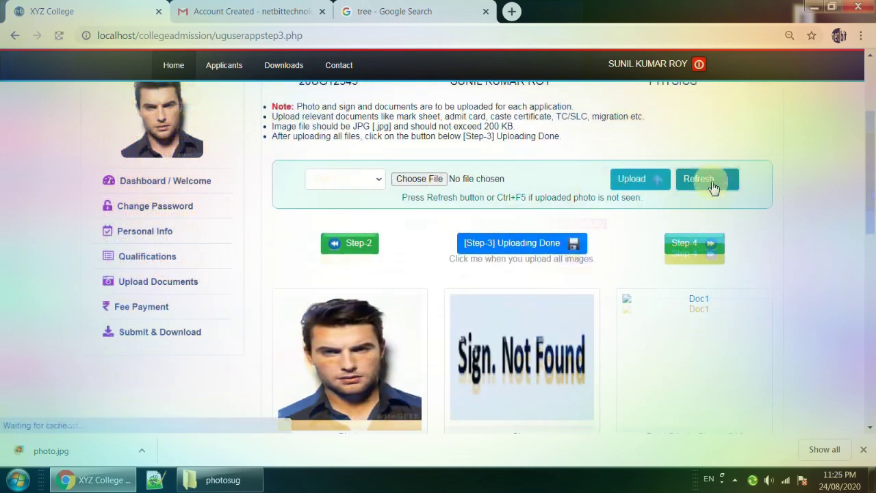
pyautogui.click(712, 186)
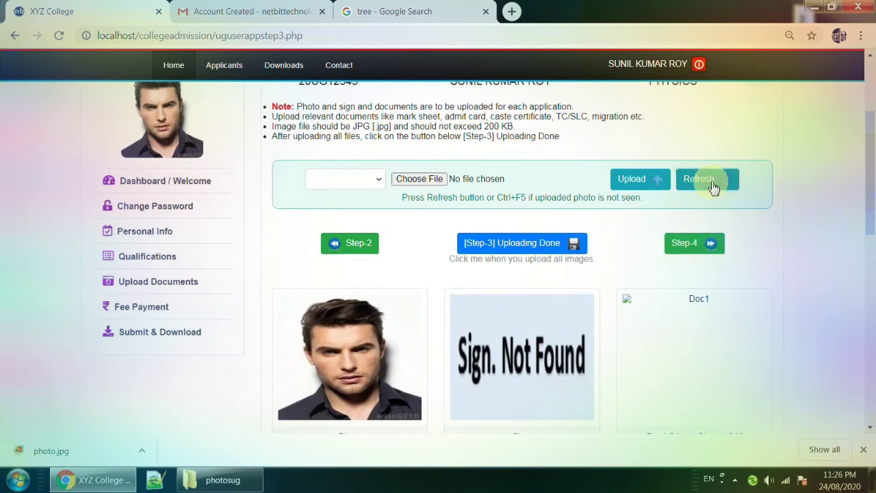
pyautogui.click(703, 185)
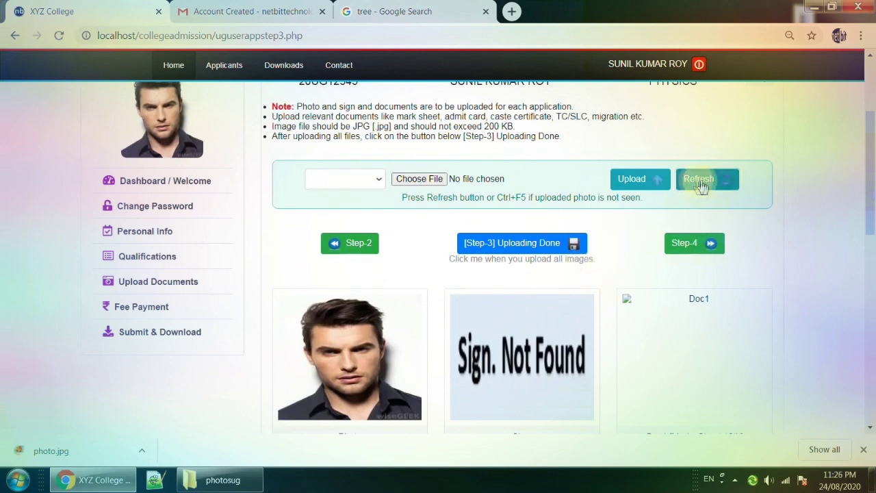
pyautogui.click(338, 37)
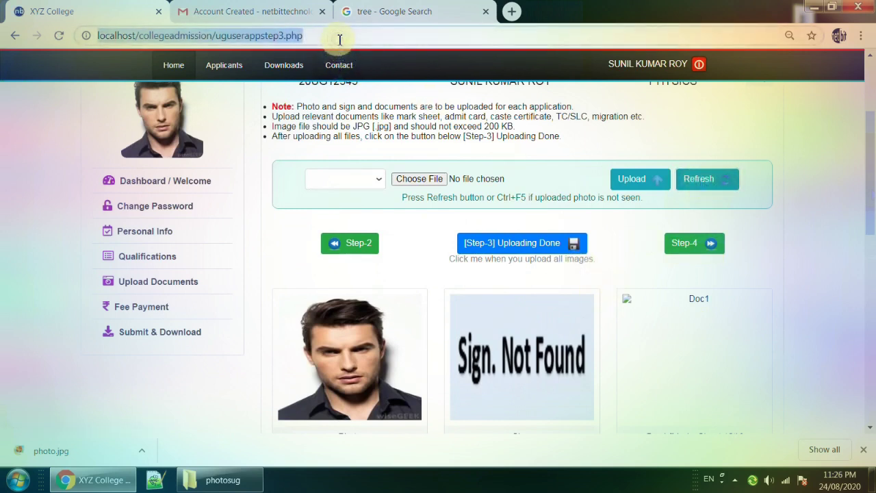
pyautogui.click(339, 39)
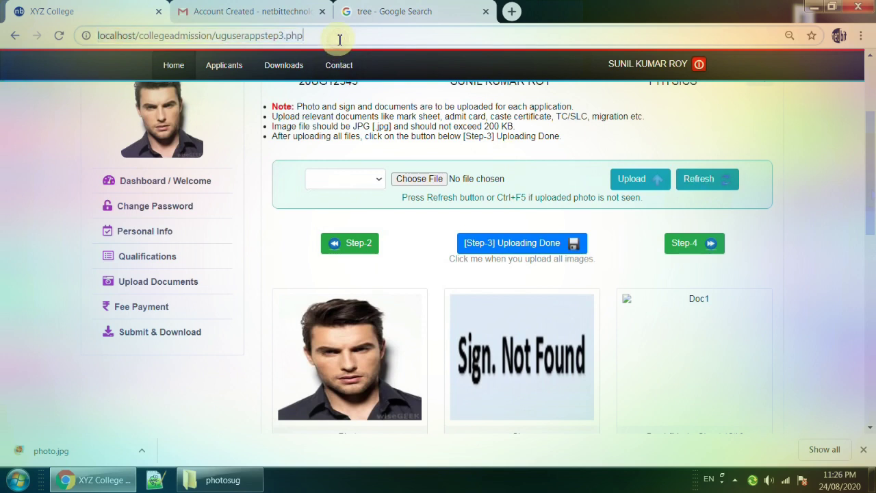
pyautogui.press('Return')
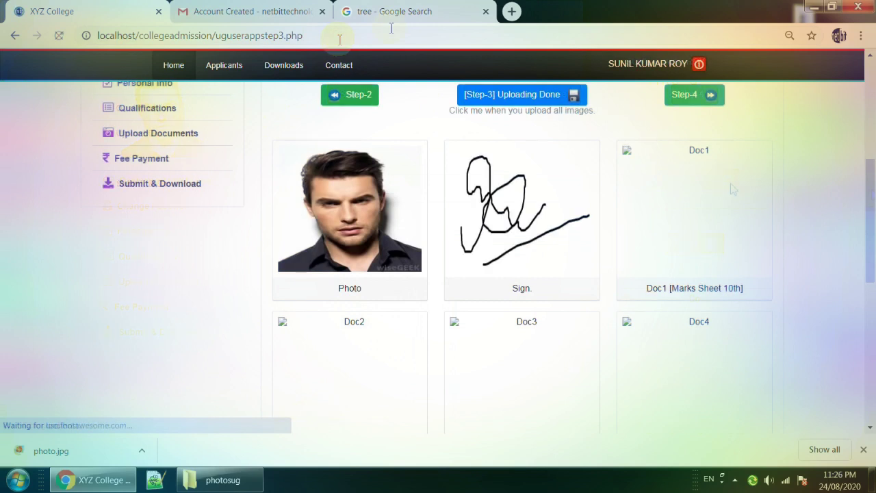
# Upload marksheet10.jpg from the documents folder as Doc1 [Marks Sheet 10th] and check the upload message.
pyautogui.scroll(1, 487, 230)
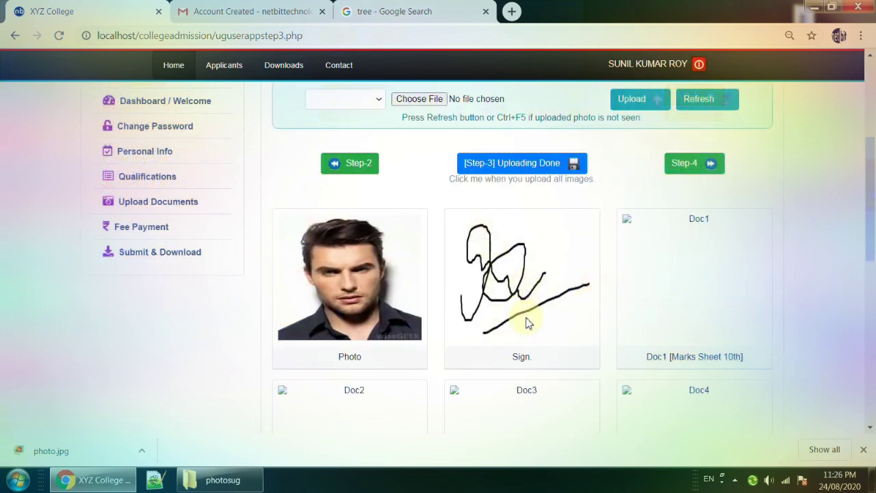
pyautogui.scroll(1, 526, 322)
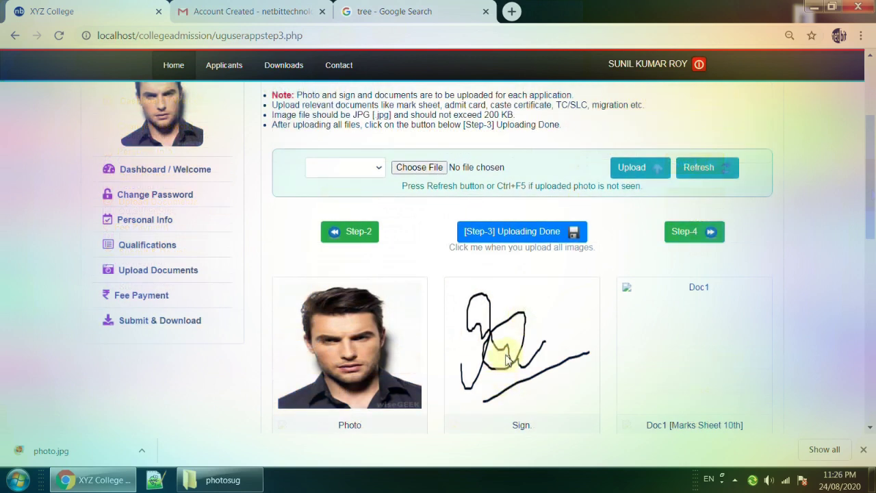
pyautogui.click(343, 169)
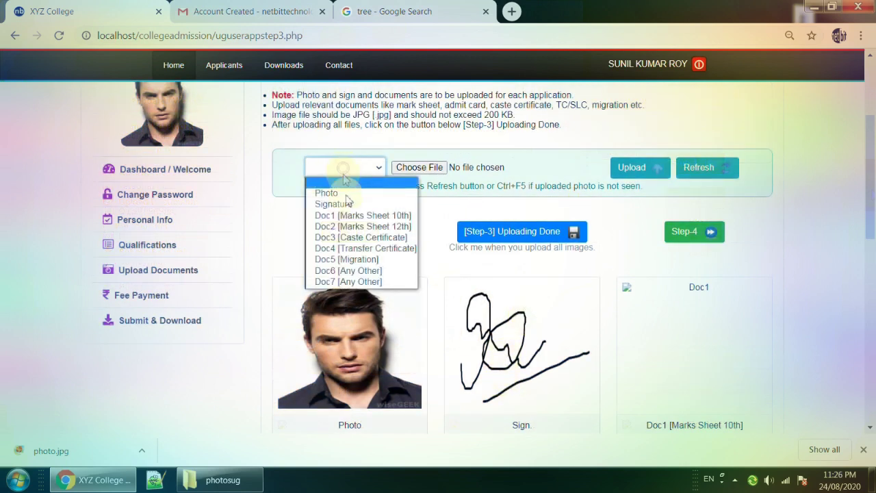
pyautogui.click(347, 217)
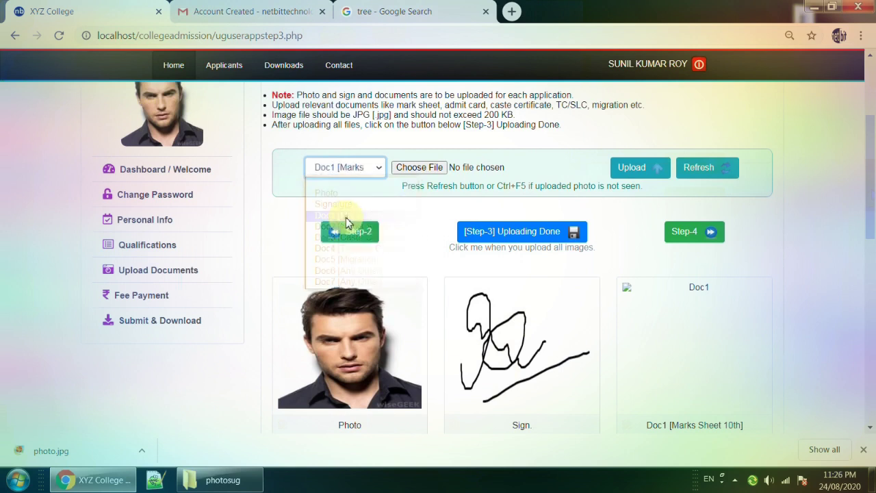
pyautogui.click(412, 173)
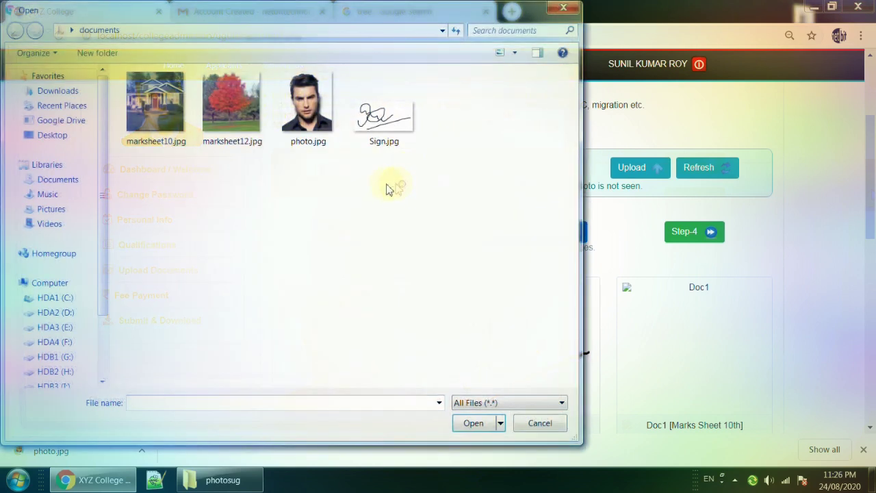
pyautogui.click(148, 102)
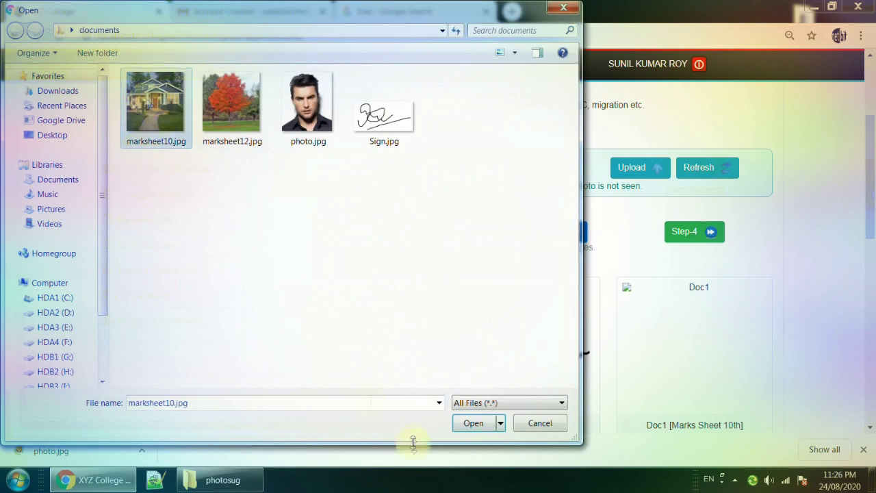
pyautogui.click(472, 423)
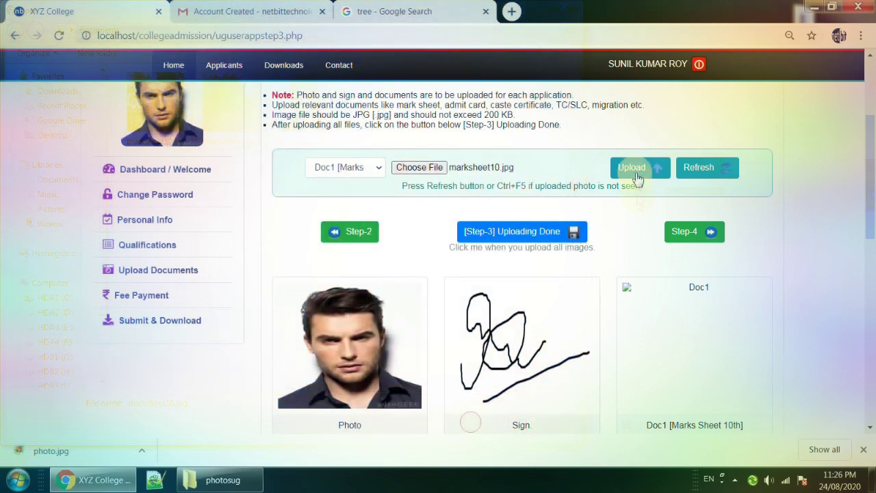
pyautogui.click(634, 172)
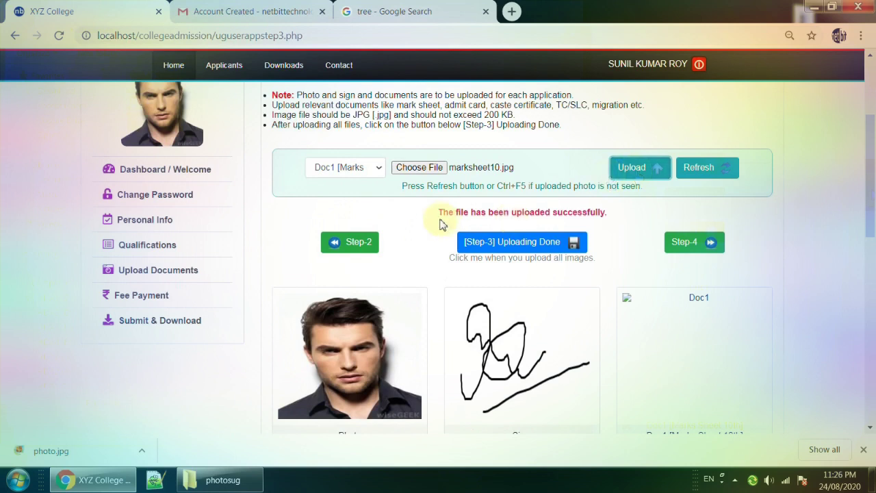
pyautogui.moveTo(437, 212); pyautogui.dragTo(610, 218)
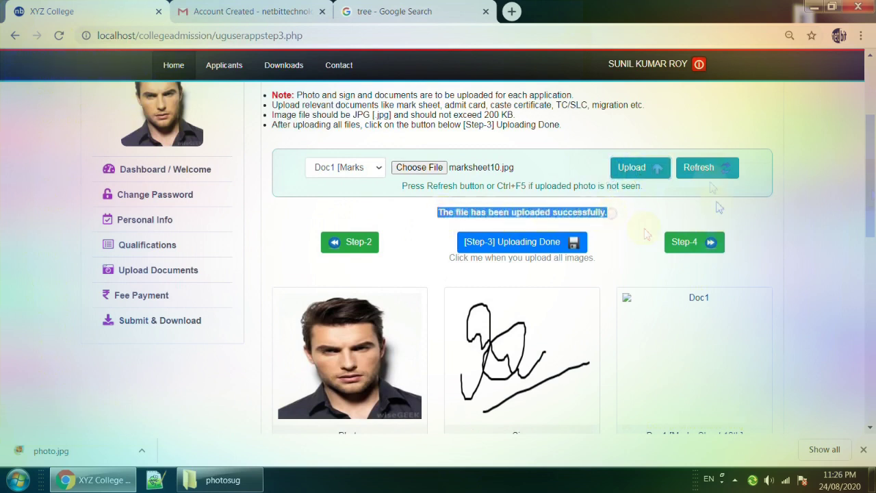
# Upload marksheet12.jpg from the documents folder as Doc2 [Marks Sheet 12th] and check the upload message.
pyautogui.click(379, 168)
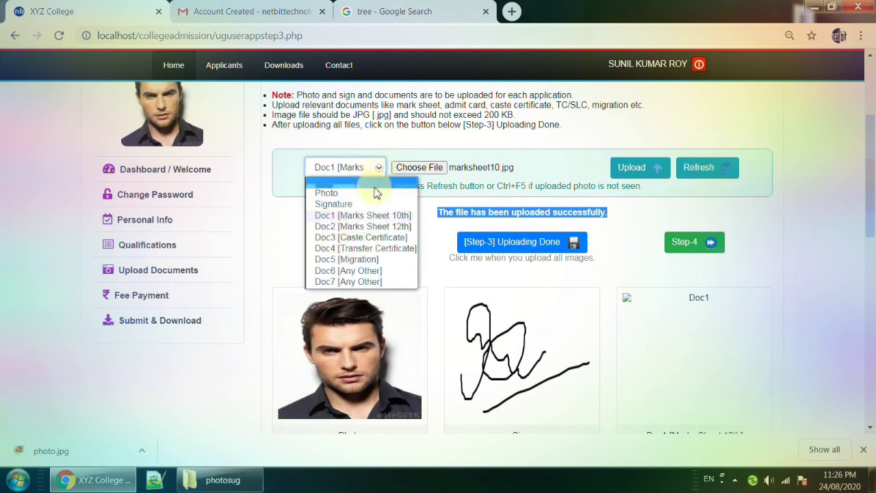
pyautogui.click(366, 228)
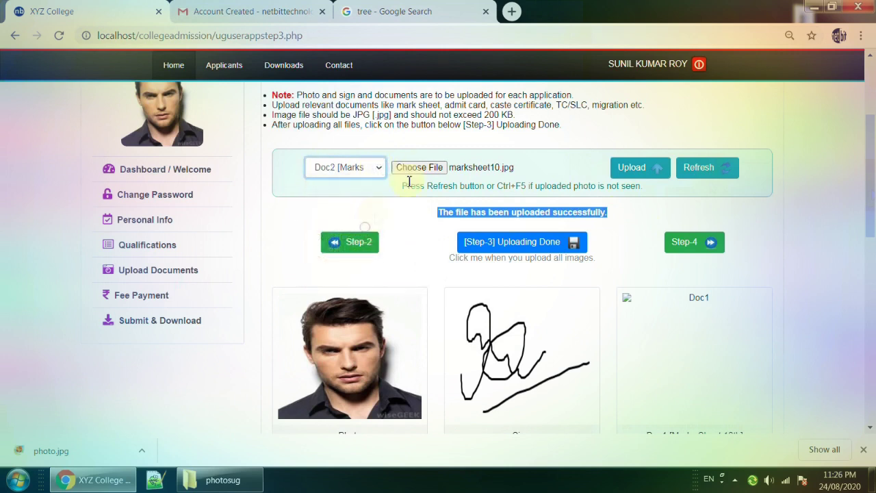
pyautogui.click(419, 168)
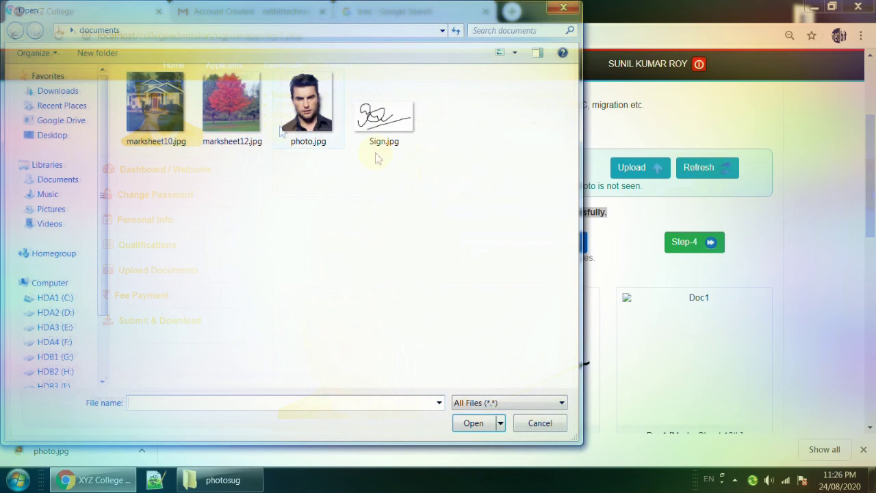
pyautogui.click(243, 115)
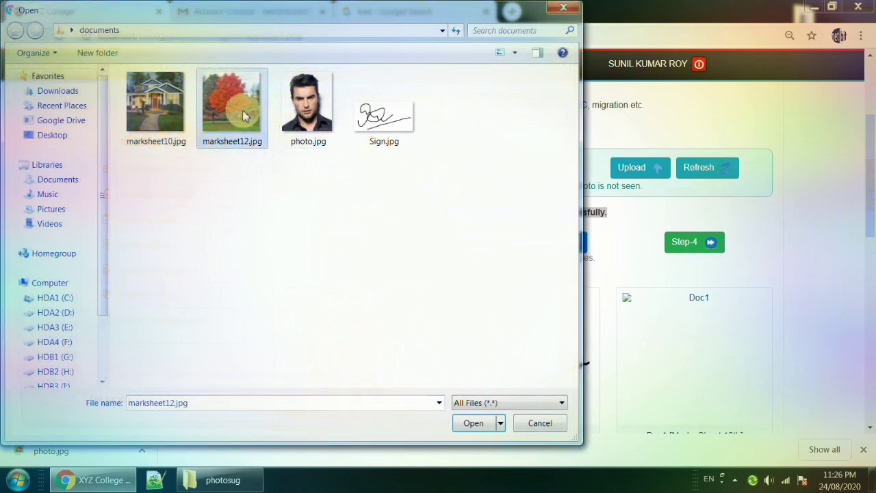
pyautogui.click(468, 424)
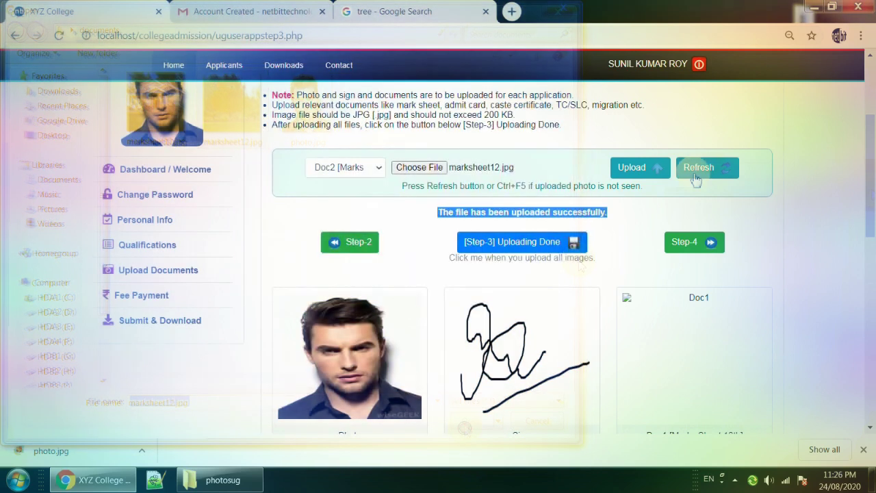
pyautogui.click(630, 168)
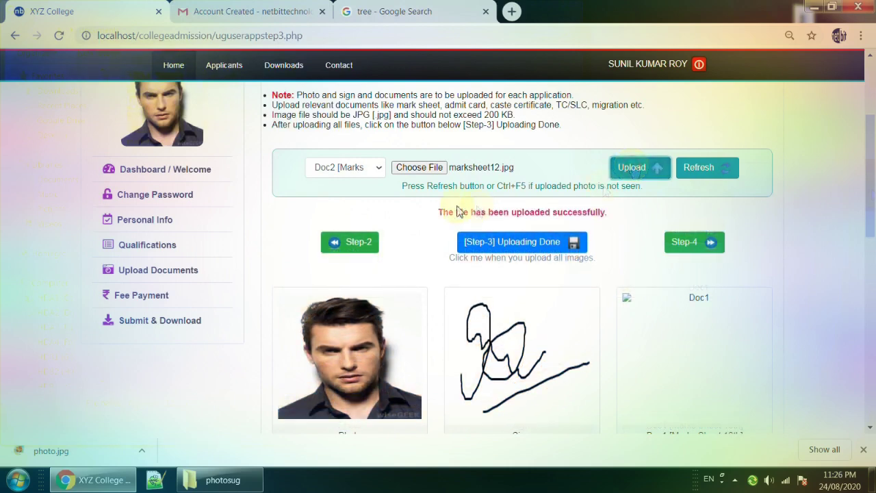
pyautogui.moveTo(440, 211); pyautogui.dragTo(612, 211)
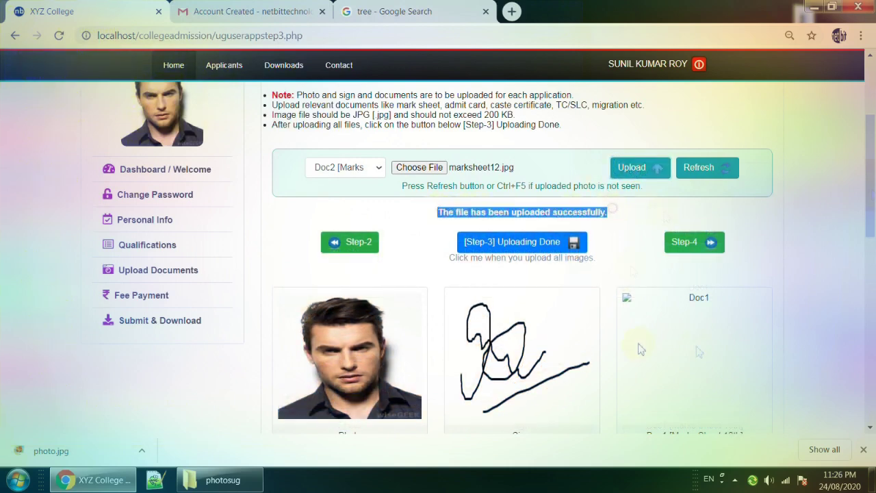
# Reload the Step-3 page address and check the uploaded 10th and 12th mark sheets.
pyautogui.scroll(-2, 641, 349)
pyautogui.scroll(4, 694, 348)
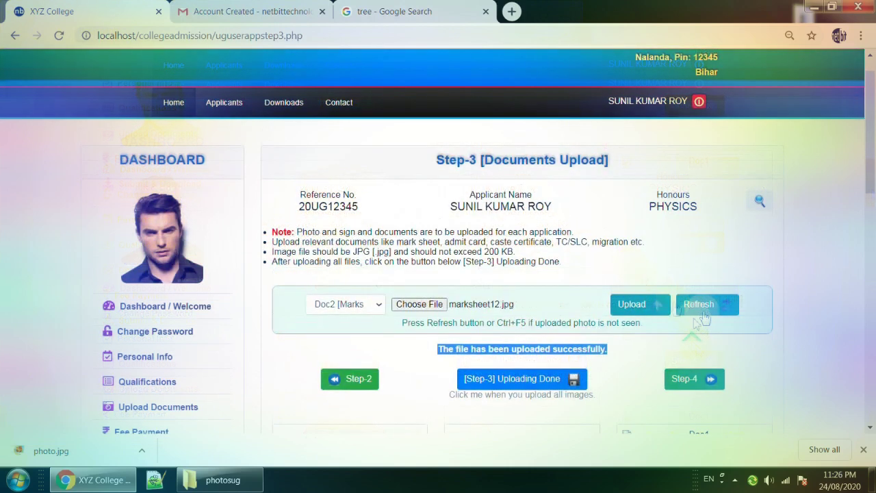
pyautogui.click(334, 40)
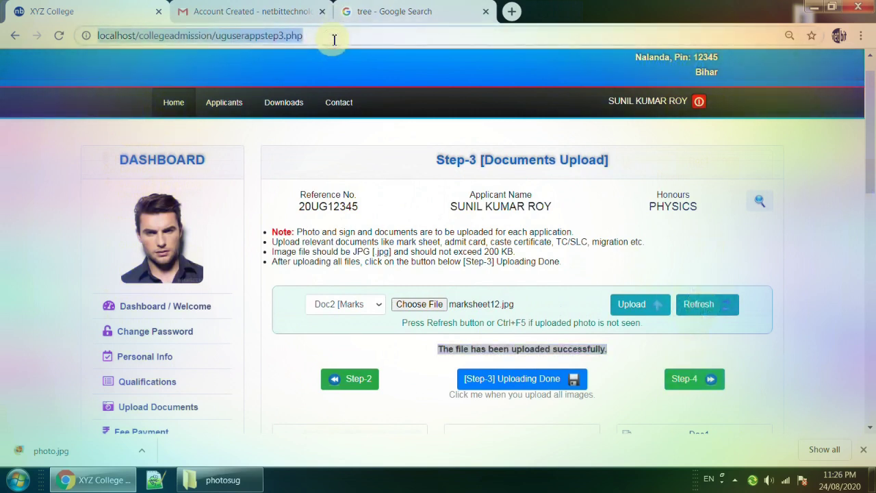
pyautogui.press('Return')
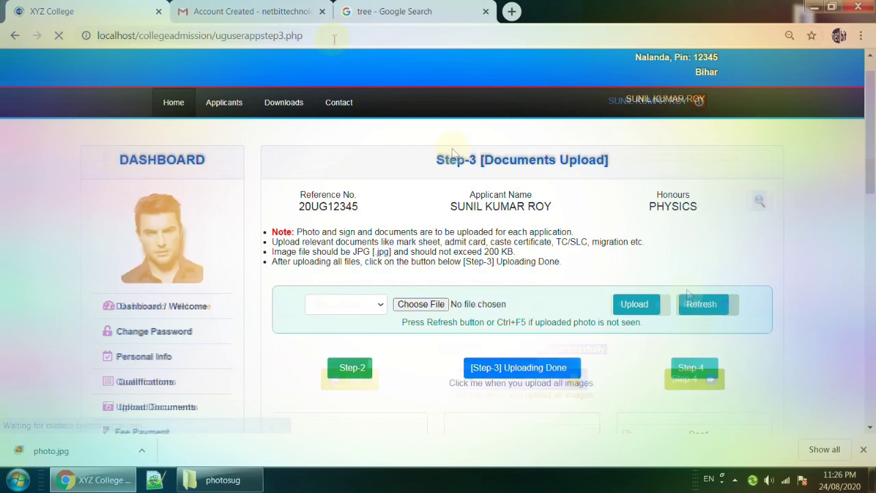
pyautogui.scroll(-3, 788, 287)
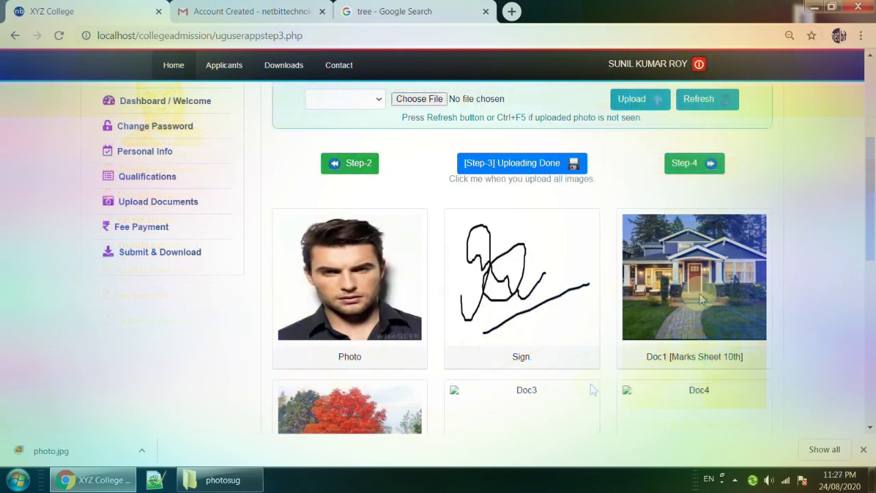
pyautogui.scroll(-1, 454, 419)
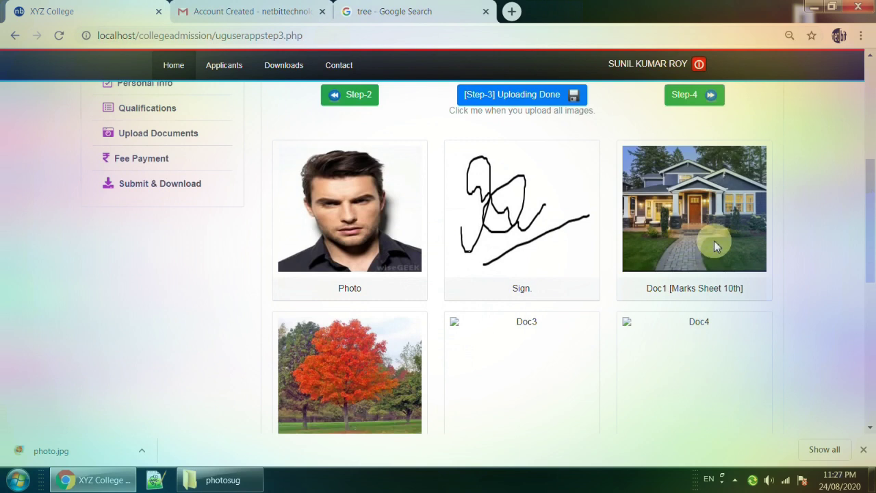
pyautogui.scroll(-2, 513, 352)
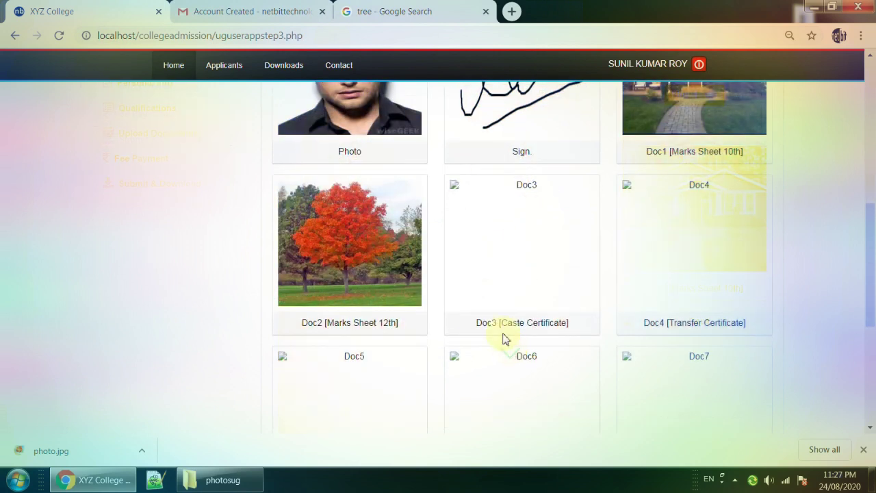
# Examine the Doc3 to Doc7 document slots and their labels, including the caste and transfer certificates.
pyautogui.moveTo(505, 325); pyautogui.dragTo(581, 325)
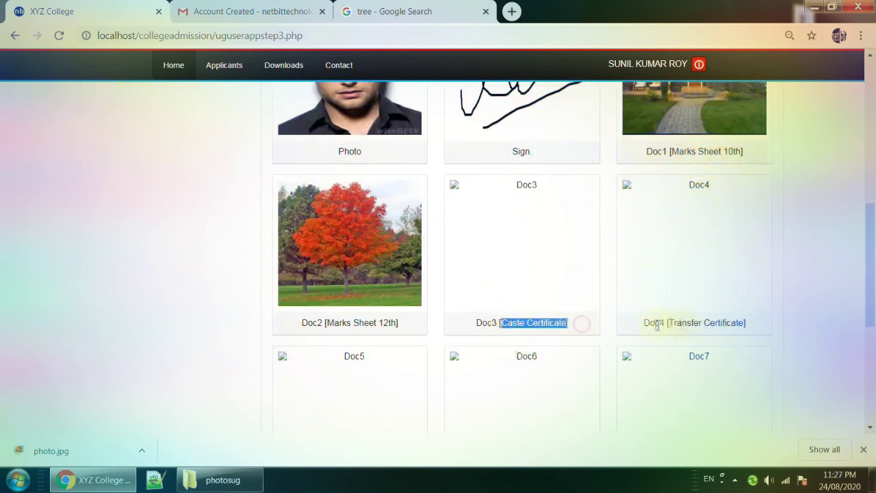
pyautogui.moveTo(655, 323); pyautogui.dragTo(746, 324)
pyautogui.scroll(-2, 397, 395)
pyautogui.moveTo(343, 357); pyautogui.dragTo(397, 361)
pyautogui.moveTo(489, 357); pyautogui.dragTo(556, 357)
pyautogui.moveTo(701, 357)
pyautogui.mouseDown()
pyautogui.moveTo(685, 358)
pyautogui.moveTo(689, 346)
pyautogui.mouseUp()
pyautogui.scroll(8, 690, 346)
pyautogui.scroll(-4, 651, 329)
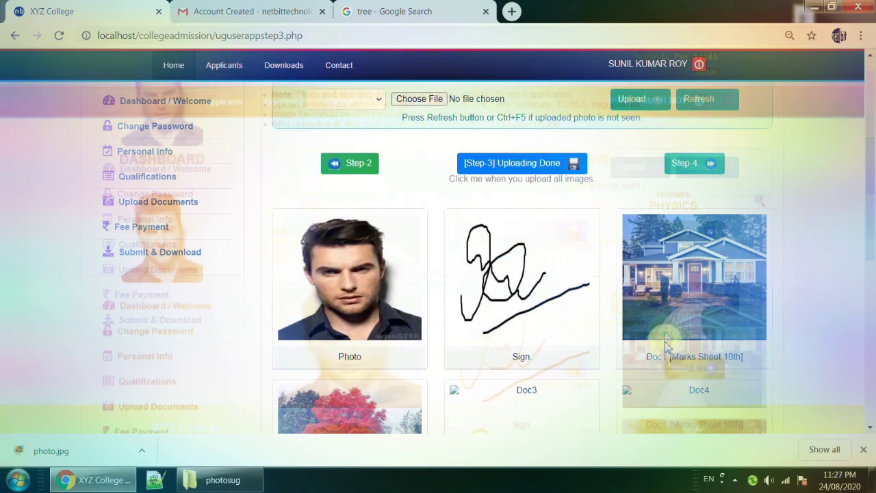
pyautogui.scroll(-3, 588, 291)
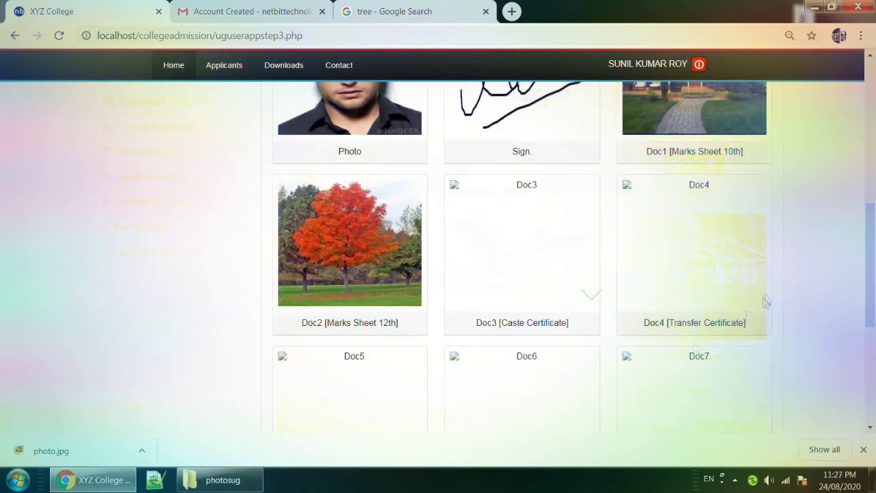
pyautogui.scroll(2, 764, 305)
pyautogui.scroll(1, 765, 306)
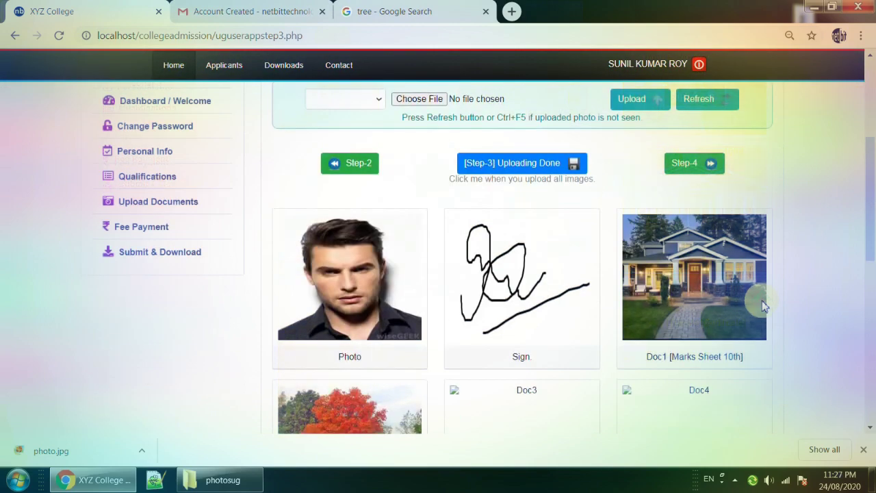
# Mark the Step-3 document uploading as done and check the completion message.
pyautogui.scroll(1, 765, 306)
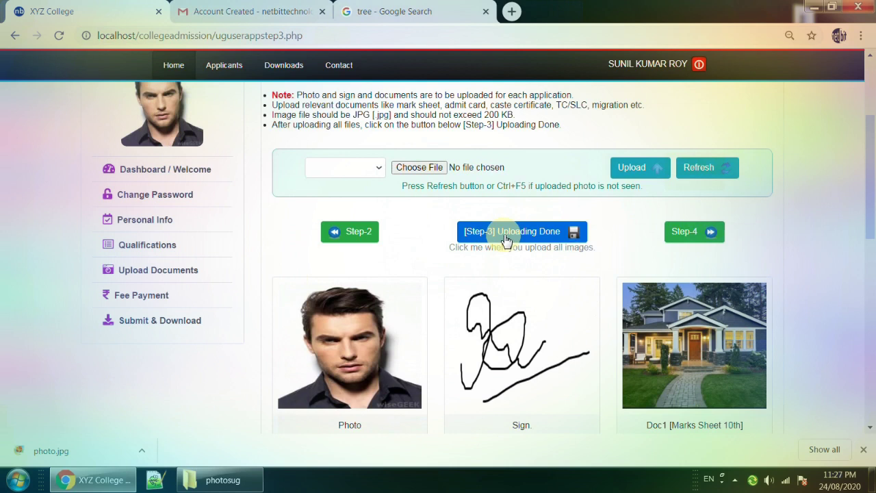
pyautogui.click(509, 234)
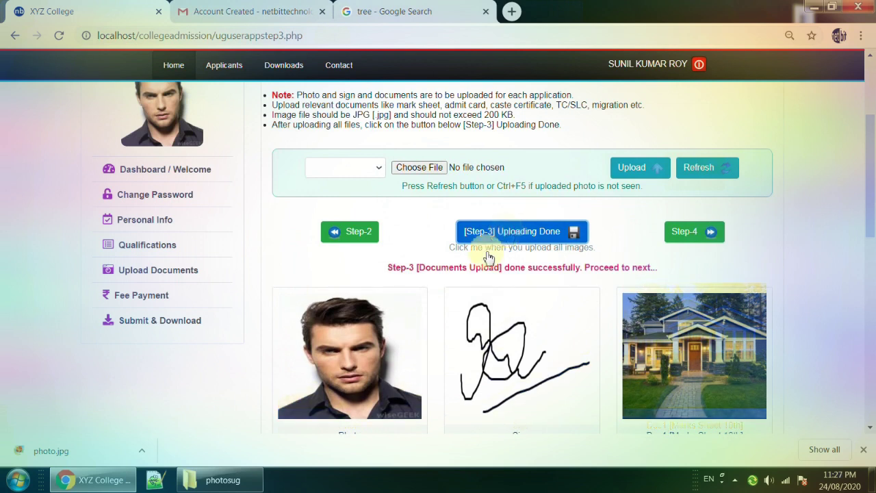
pyautogui.moveTo(402, 269); pyautogui.dragTo(674, 274)
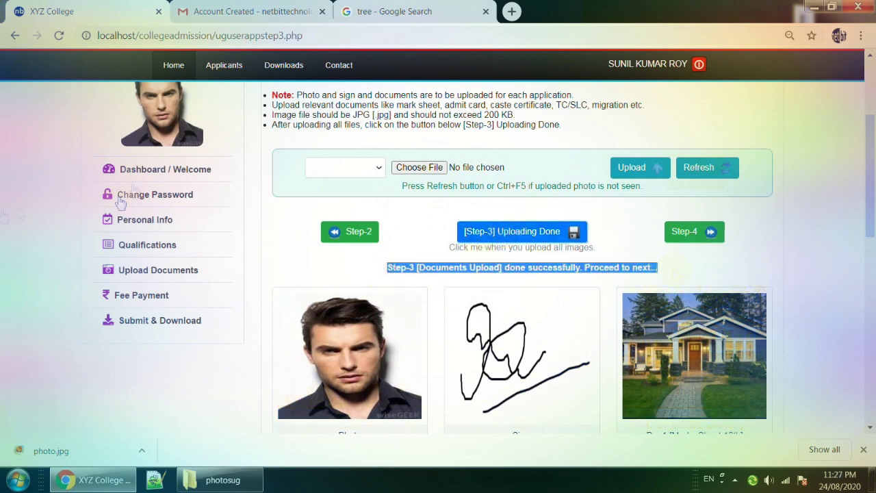
# Open the applicant dashboard and review the status of Step-1 through Step-4.
pyautogui.click(145, 177)
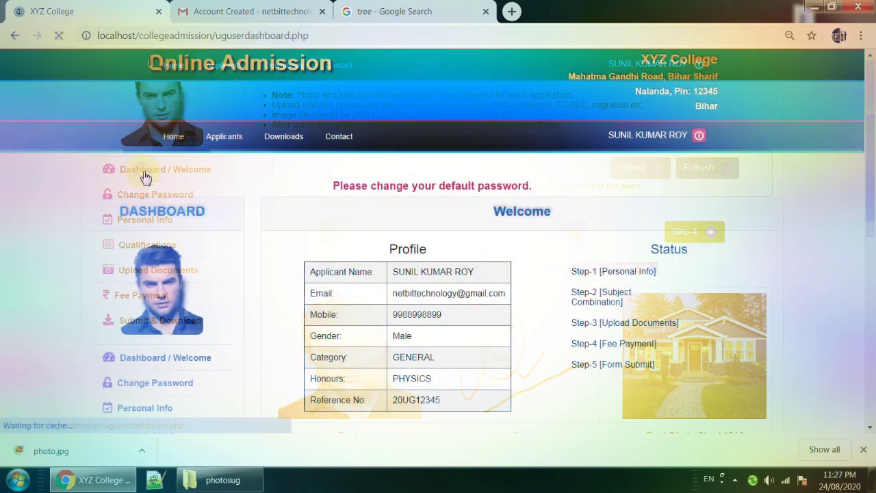
pyautogui.tripleClick(579, 321)
pyautogui.moveTo(595, 273); pyautogui.dragTo(656, 274)
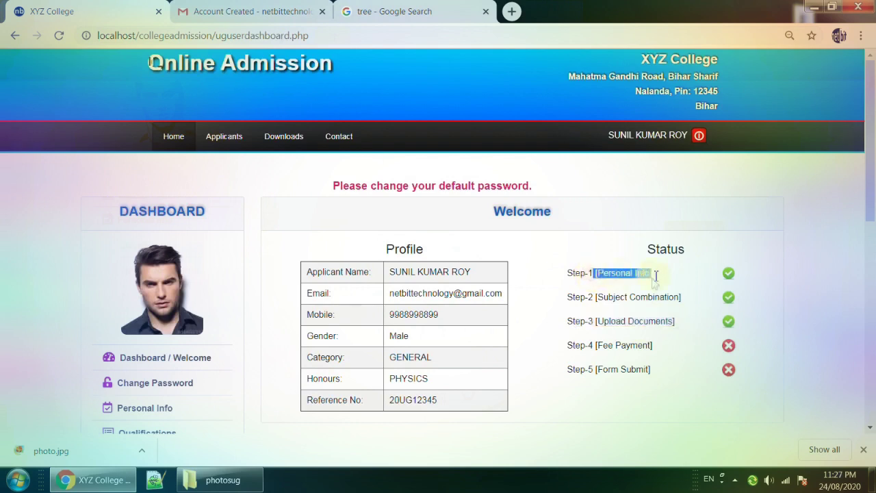
pyautogui.click(593, 300)
pyautogui.moveTo(595, 298); pyautogui.dragTo(680, 297)
pyautogui.moveTo(621, 320); pyautogui.dragTo(668, 317)
pyautogui.scroll(-1, 669, 319)
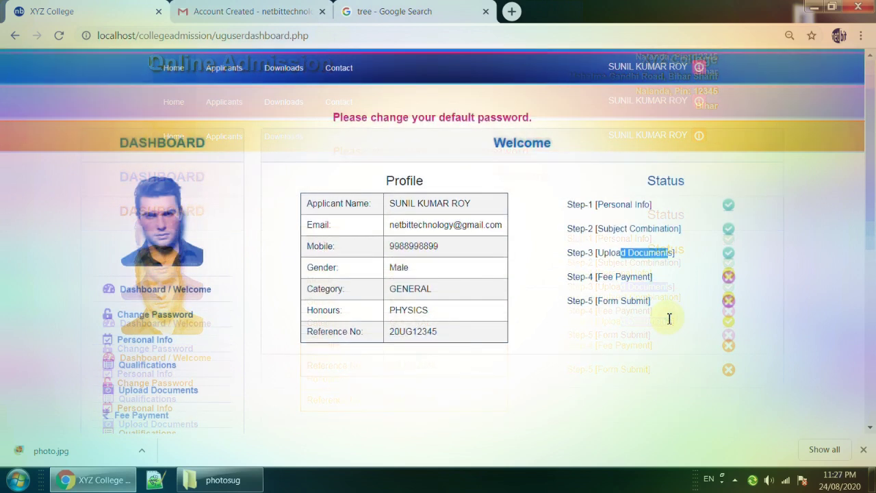
pyautogui.moveTo(576, 277); pyautogui.dragTo(654, 278)
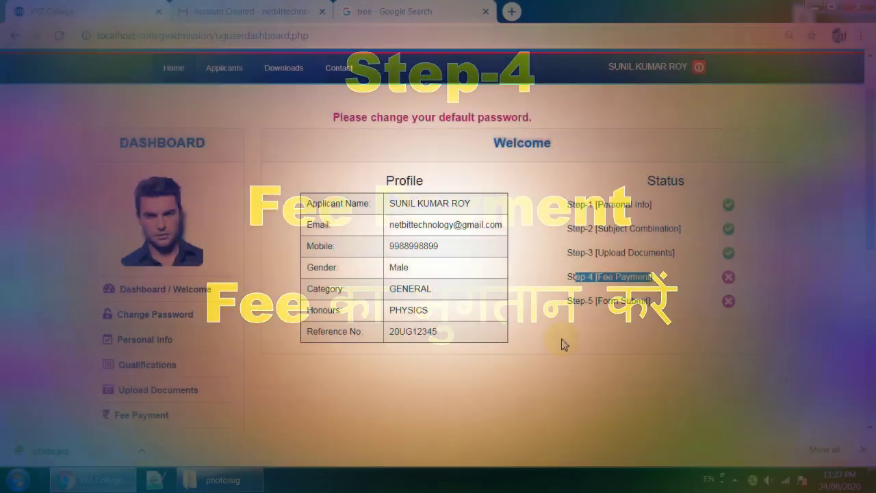
# Open the Step-4 Fee Payment page and review its instructions, course details and payable fee.
pyautogui.scroll(-1, 562, 342)
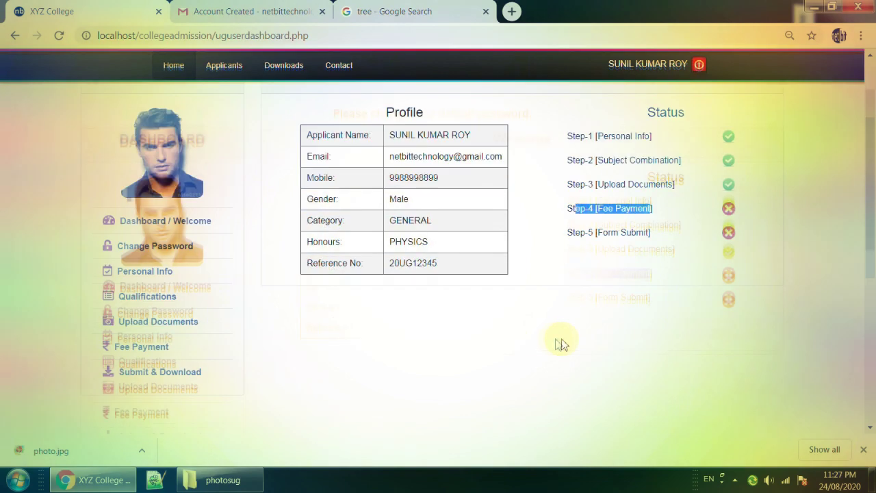
pyautogui.click(126, 349)
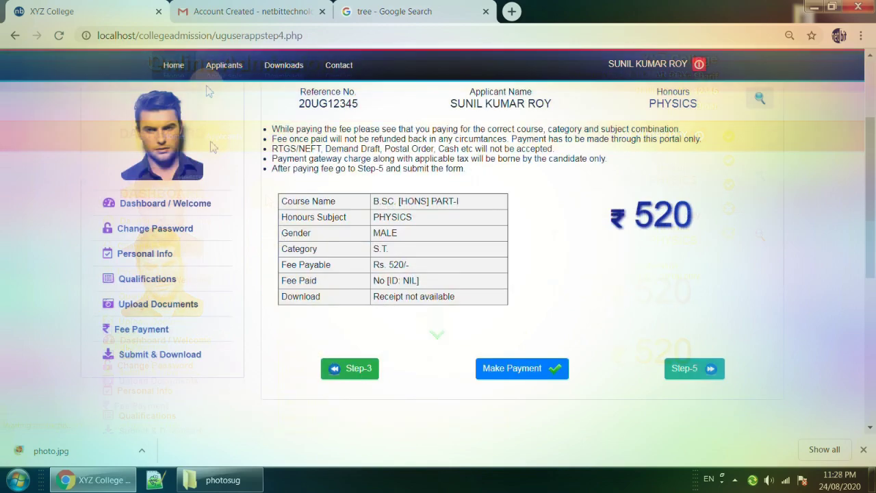
pyautogui.moveTo(224, 65)
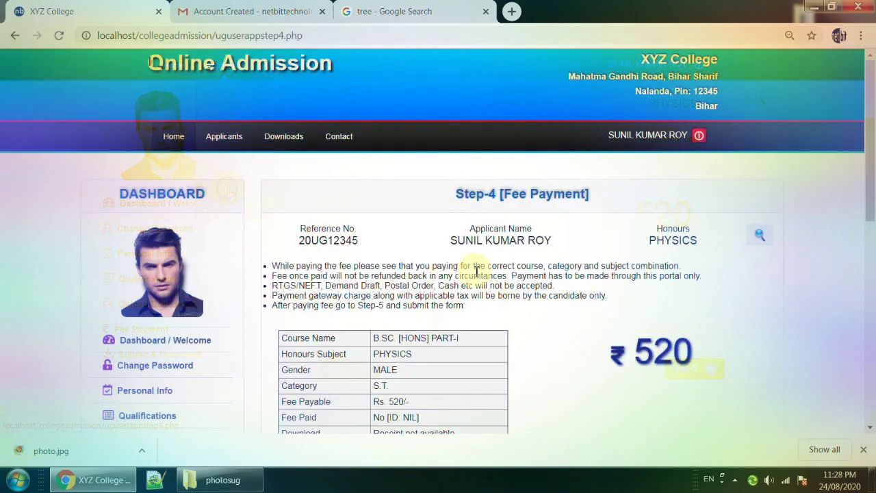
pyautogui.scroll(-1, 476, 271)
pyautogui.scroll(-1, 414, 274)
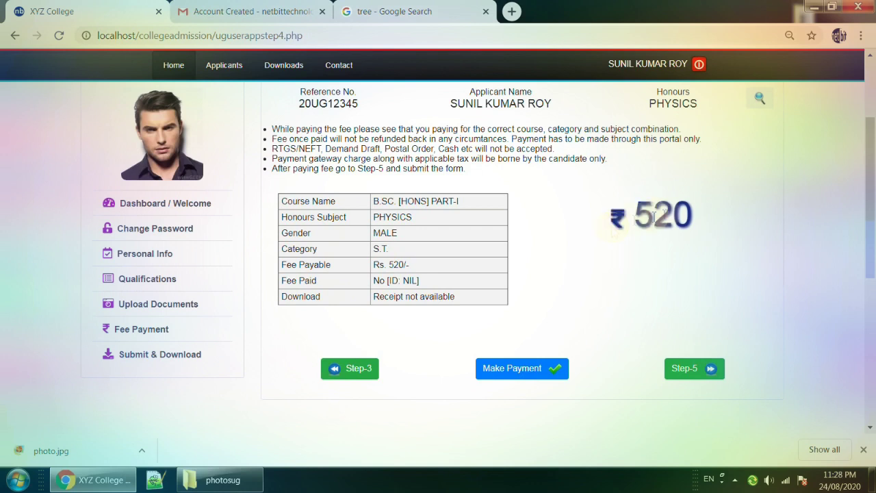
pyautogui.doubleClick(686, 215)
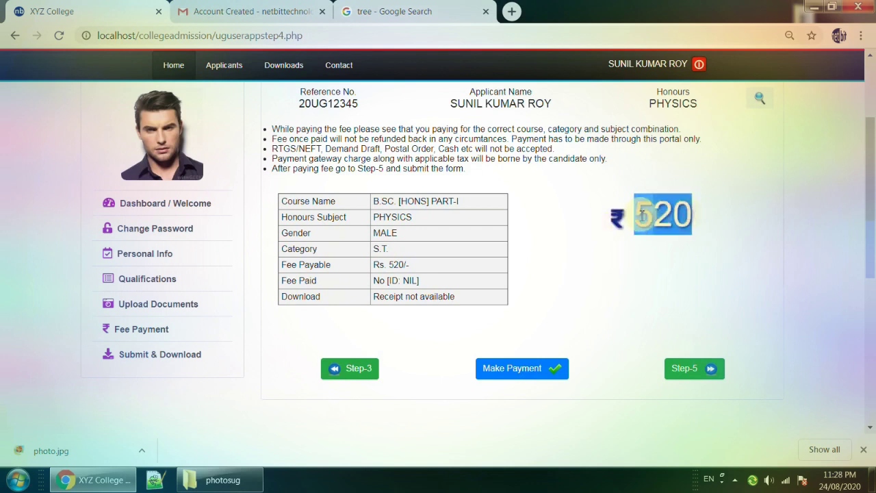
pyautogui.click(638, 269)
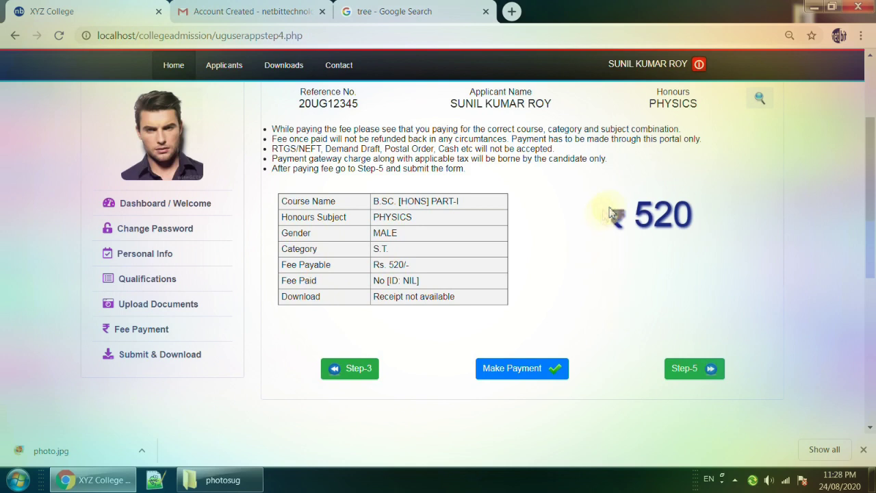
pyautogui.moveTo(692, 216); pyautogui.dragTo(548, 243)
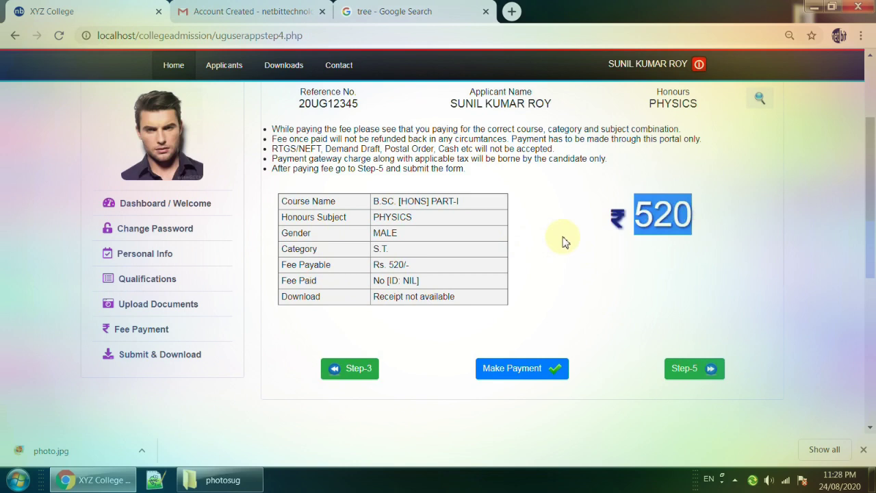
pyautogui.click(563, 241)
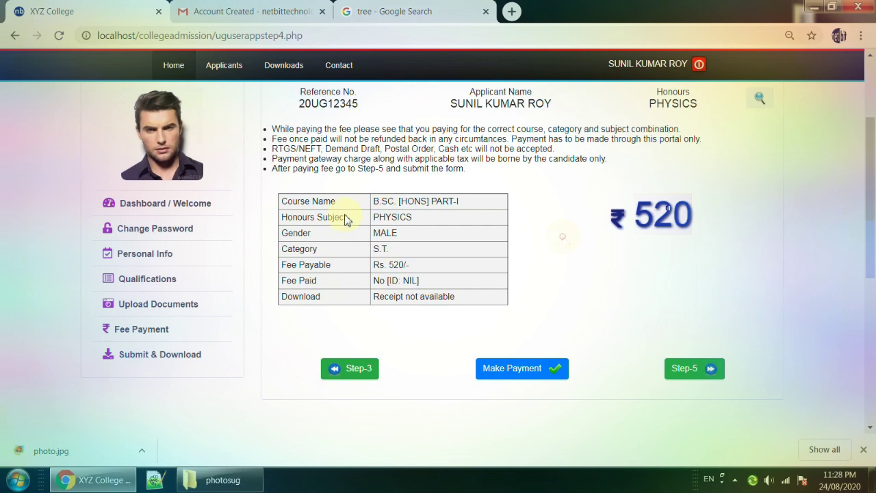
# Start the fee payment and proceed through the PayUmoney checkout with the Paytm wallet.
pyautogui.click(513, 370)
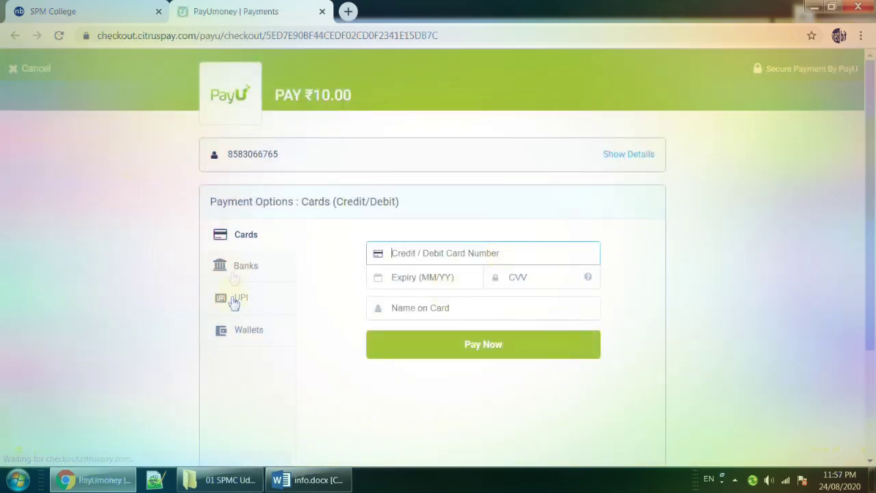
pyautogui.click(249, 333)
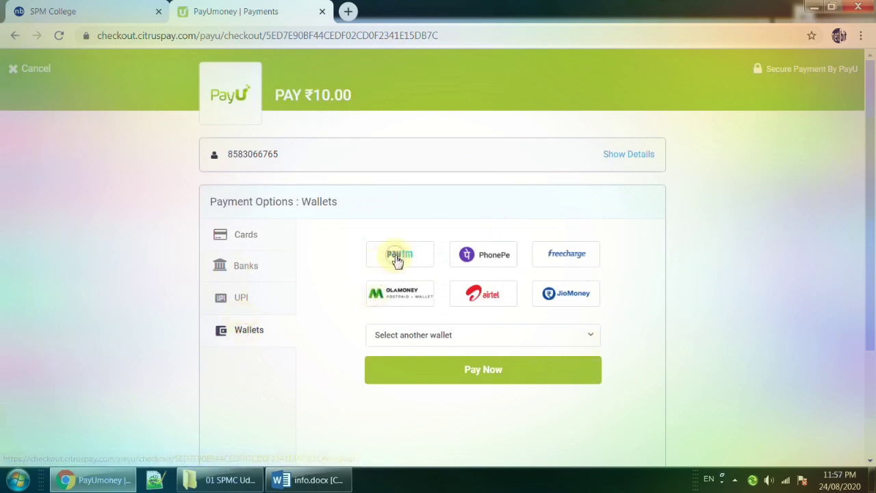
pyautogui.click(393, 258)
pyautogui.click(407, 336)
pyautogui.click(401, 362)
pyautogui.click(408, 376)
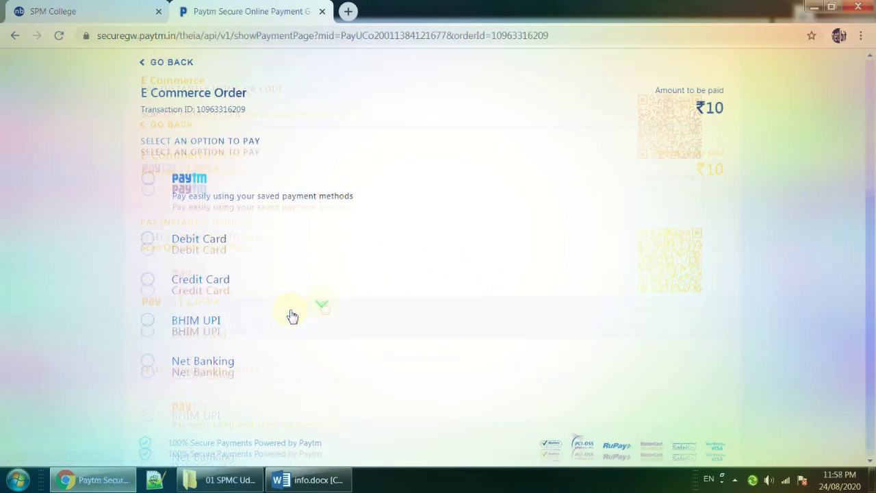
# Pay the ₹10 order through Net Banking with State Bank of India and proceed to the college's payment result page.
pyautogui.click(197, 364)
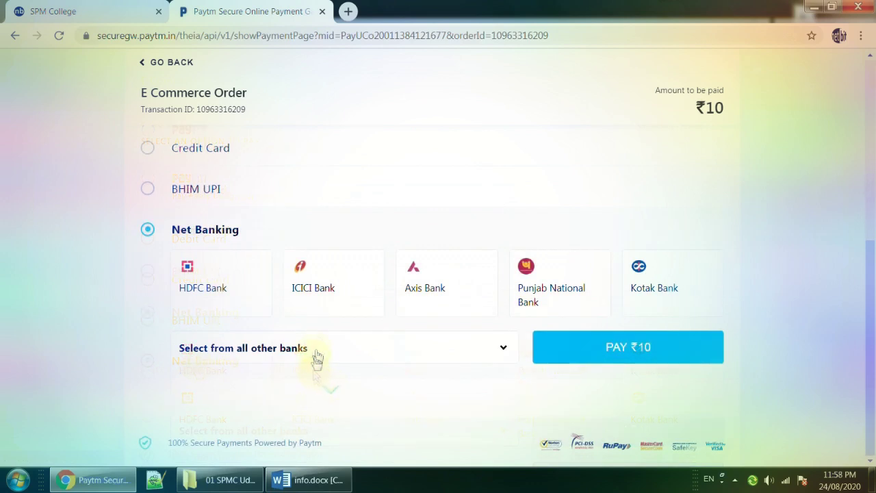
pyautogui.click(317, 349)
pyautogui.scroll(-12, 249, 253)
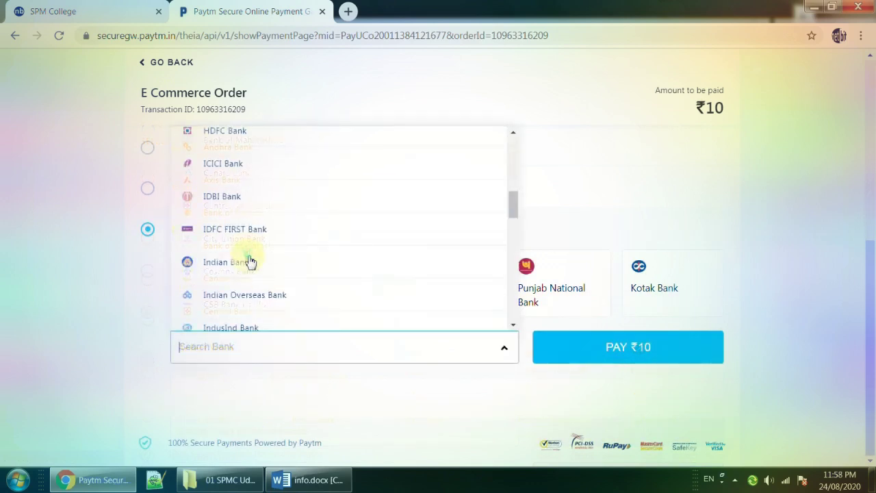
pyautogui.scroll(-2, 249, 260)
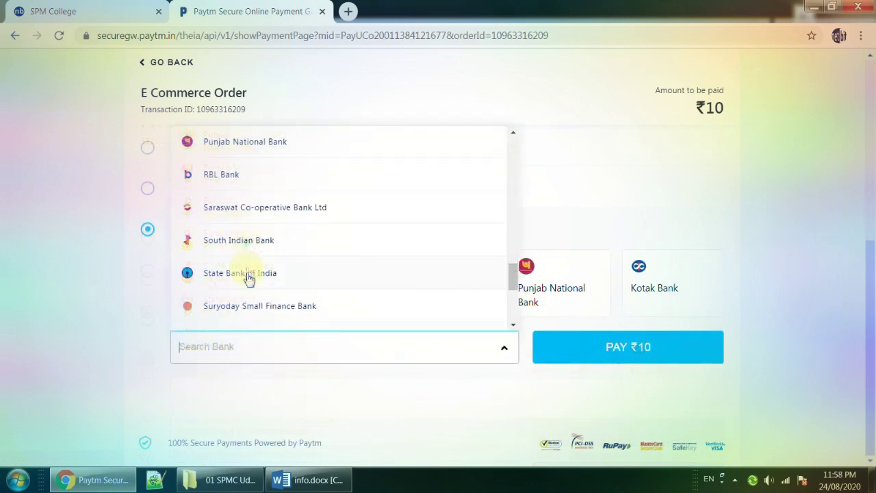
pyautogui.click(248, 272)
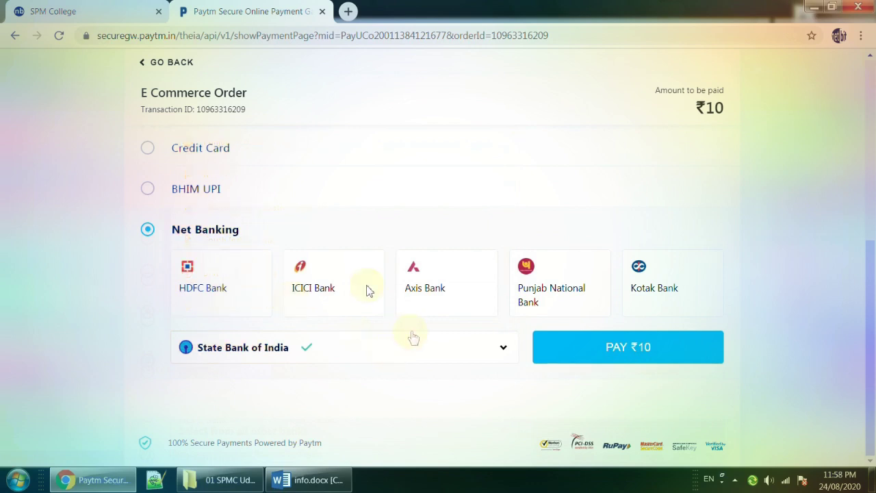
pyautogui.click(628, 349)
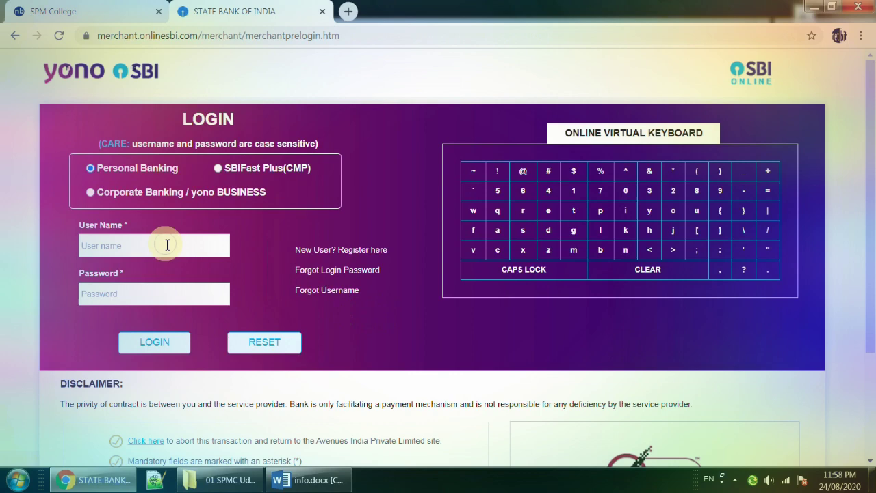
pyautogui.click(417, 358)
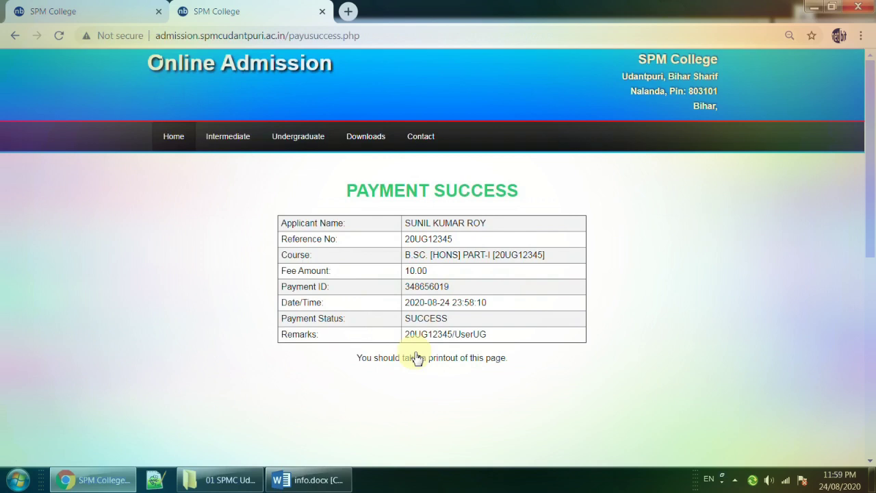
# Review the applicant, course, fee amount, payment ID, date and printout instruction on the payment result page.
pyautogui.moveTo(332, 223); pyautogui.dragTo(474, 231)
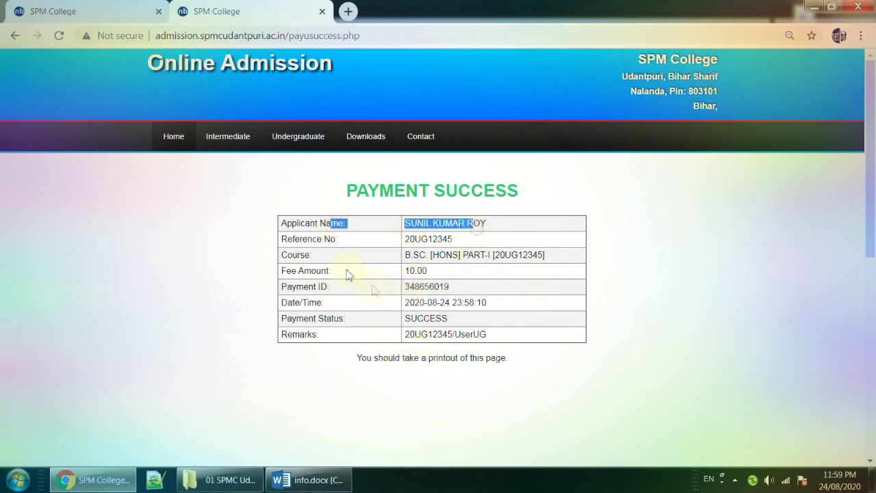
pyautogui.moveTo(409, 254); pyautogui.dragTo(577, 261)
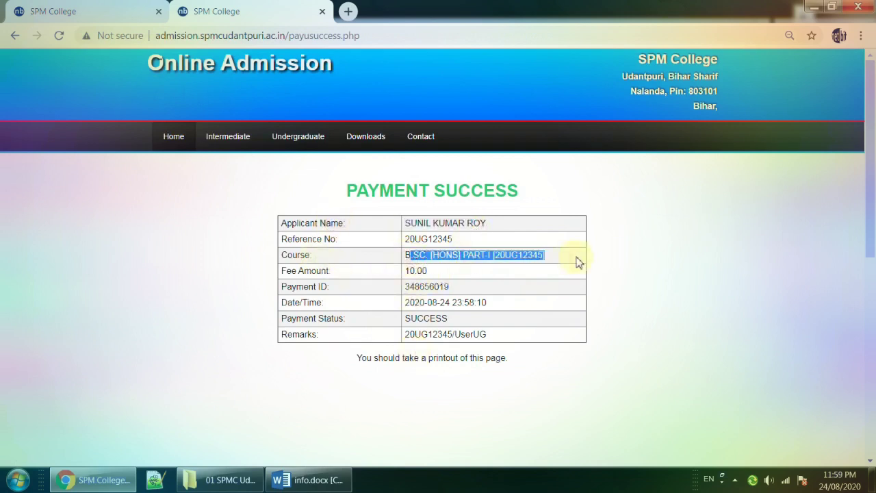
pyautogui.click(427, 272)
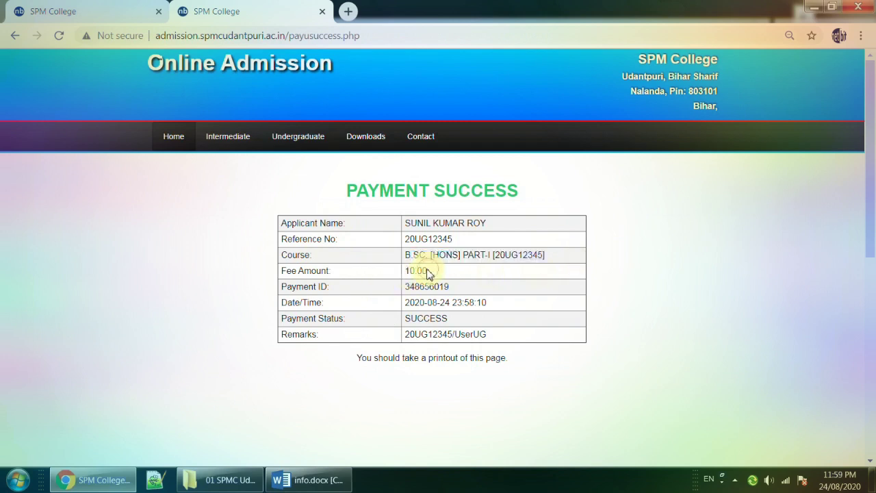
pyautogui.doubleClick(410, 272)
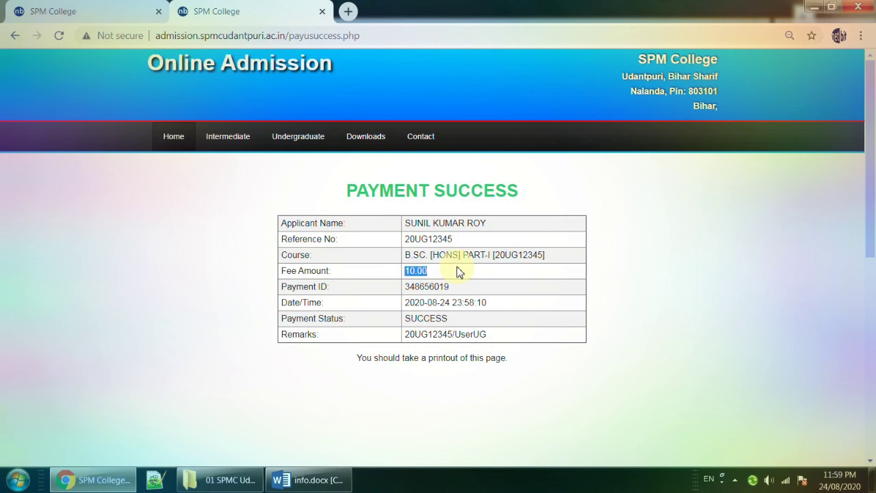
pyautogui.moveTo(410, 286); pyautogui.dragTo(459, 293)
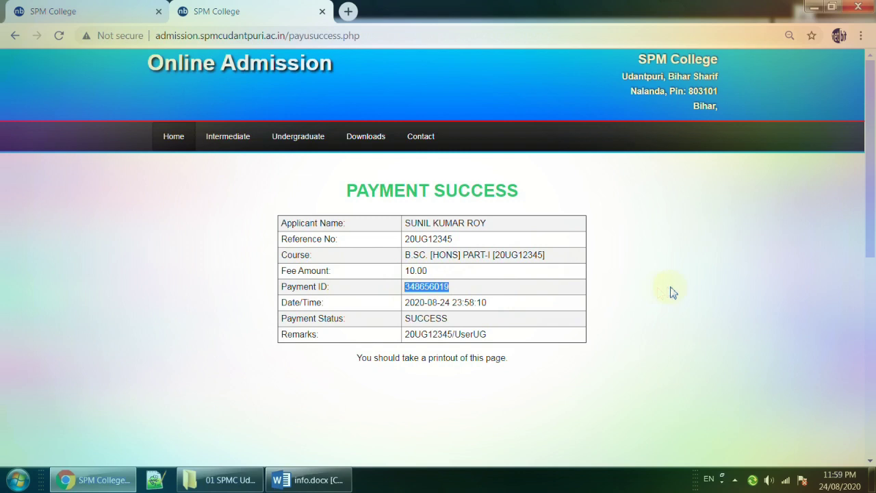
pyautogui.moveTo(406, 306); pyautogui.dragTo(495, 307)
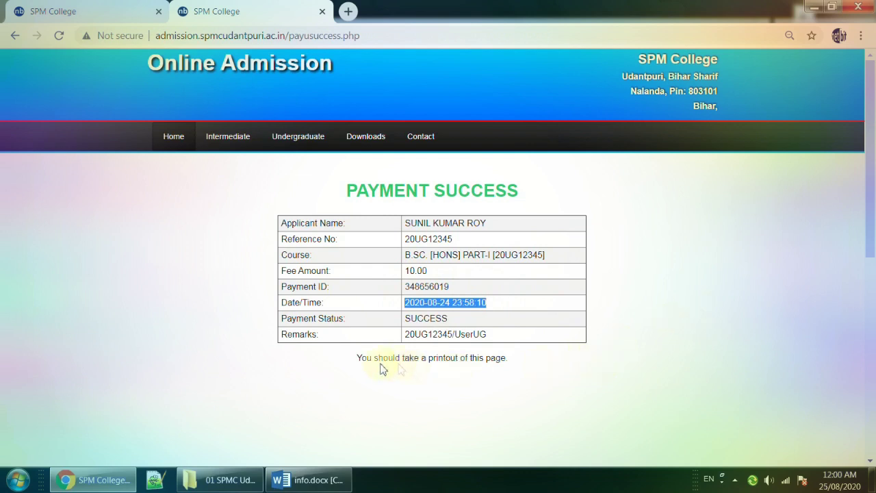
pyautogui.moveTo(357, 358); pyautogui.dragTo(546, 362)
pyautogui.click(545, 363)
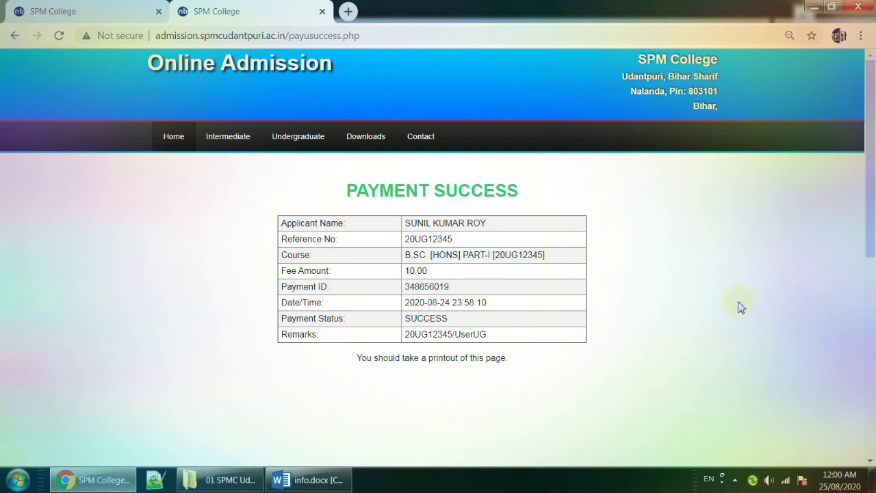
# Return to the admission site, log in to the undergraduate applicant account with the captcha, and check the Step-4 fee payment status.
pyautogui.click(174, 144)
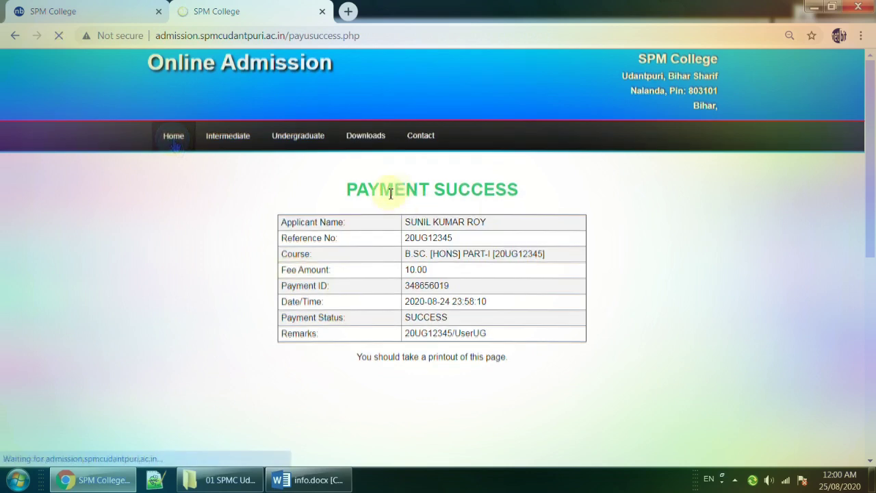
pyautogui.scroll(-1, 386, 195)
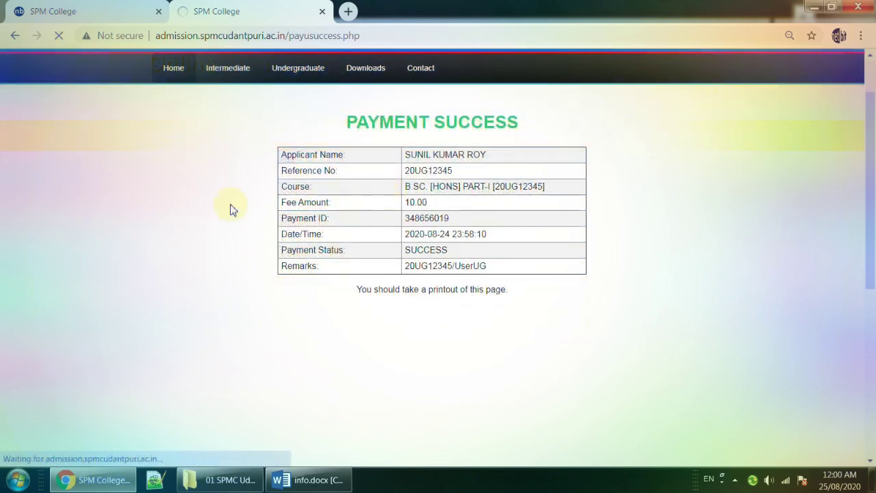
pyautogui.click(410, 161)
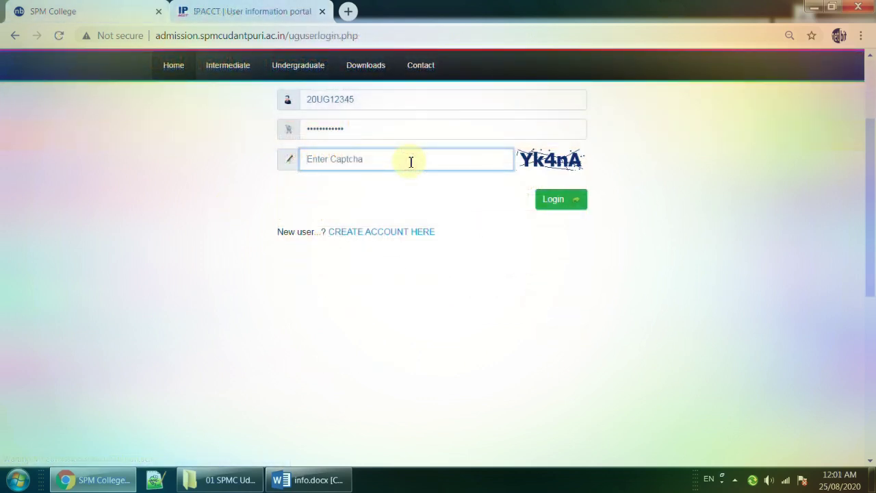
pyautogui.write('yk4na')
pyautogui.click(552, 205)
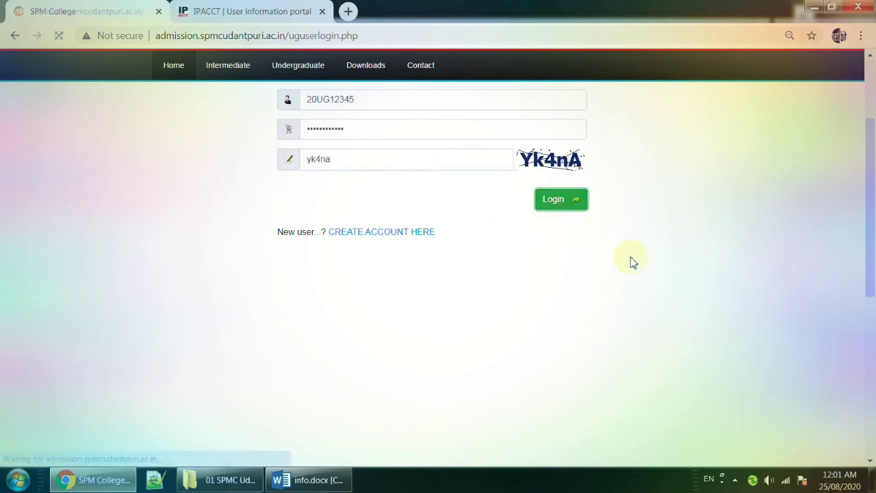
pyautogui.scroll(-1, 377, 338)
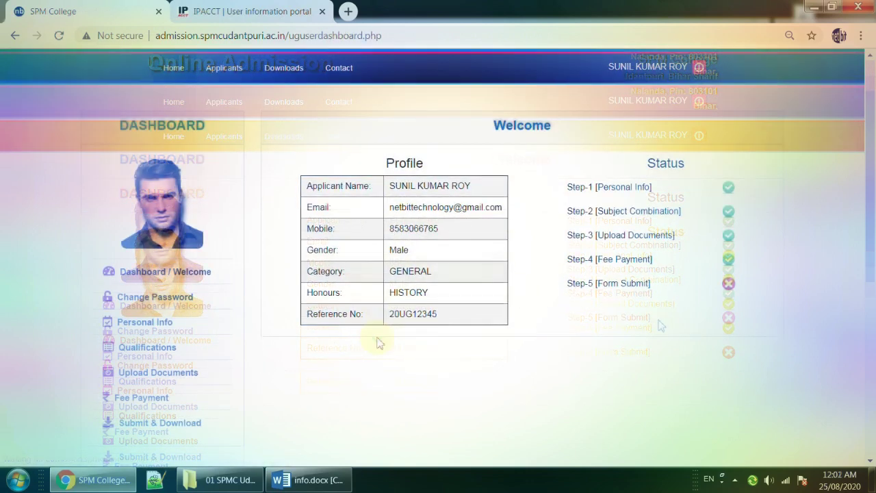
pyautogui.moveTo(570, 261); pyautogui.dragTo(658, 260)
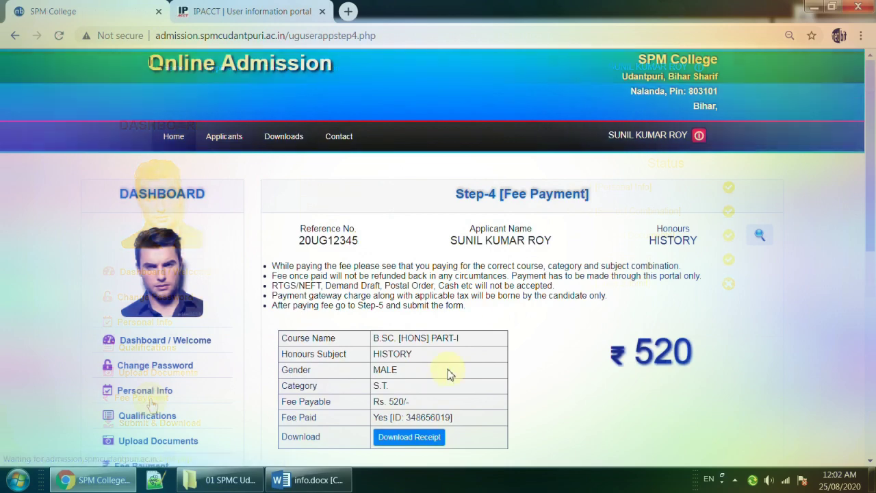
# Open the Step-4 Fee Payment page, check the fee payable and fee paid entries, and download the payment receipt.
pyautogui.scroll(-2, 446, 372)
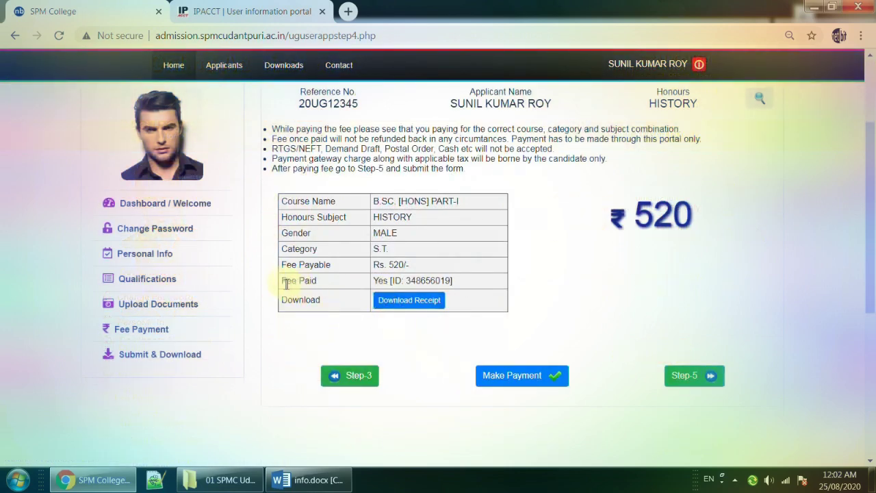
pyautogui.moveTo(285, 268); pyautogui.dragTo(410, 266)
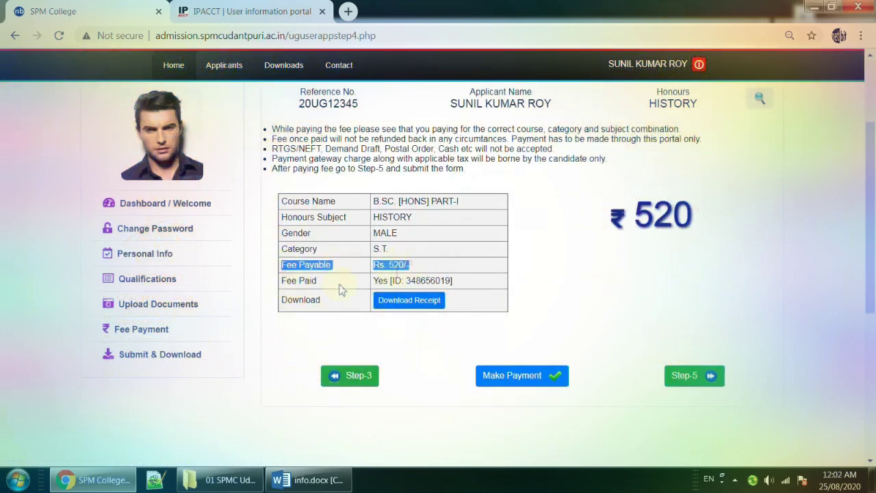
pyautogui.moveTo(285, 284); pyautogui.dragTo(452, 281)
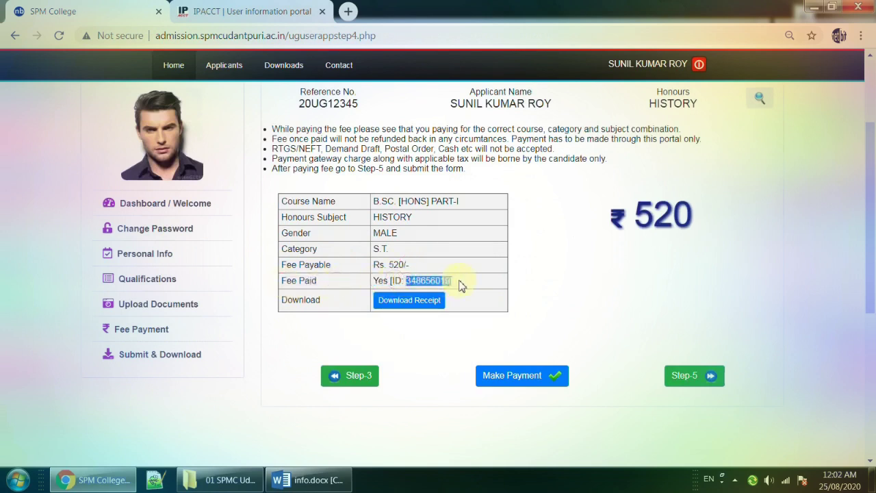
pyautogui.click(410, 301)
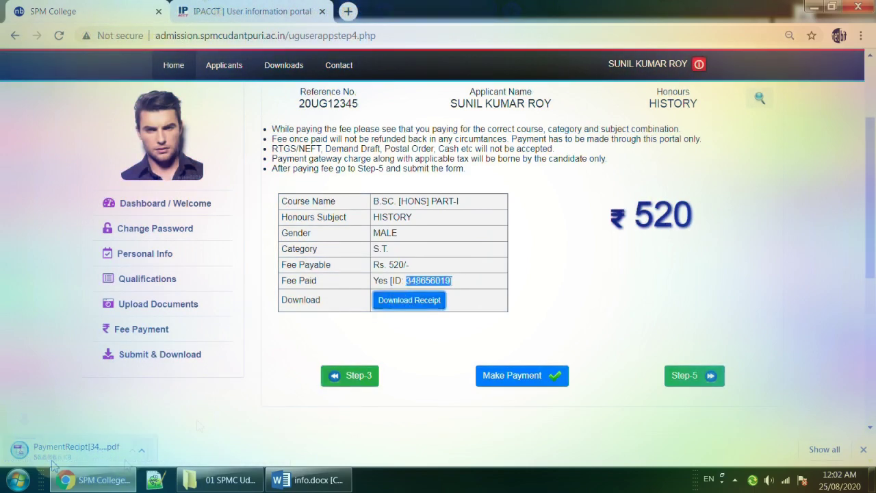
# Open the downloaded payment receipt PDF, read through its details, and return to the admission site in the browser.
pyautogui.click(51, 452)
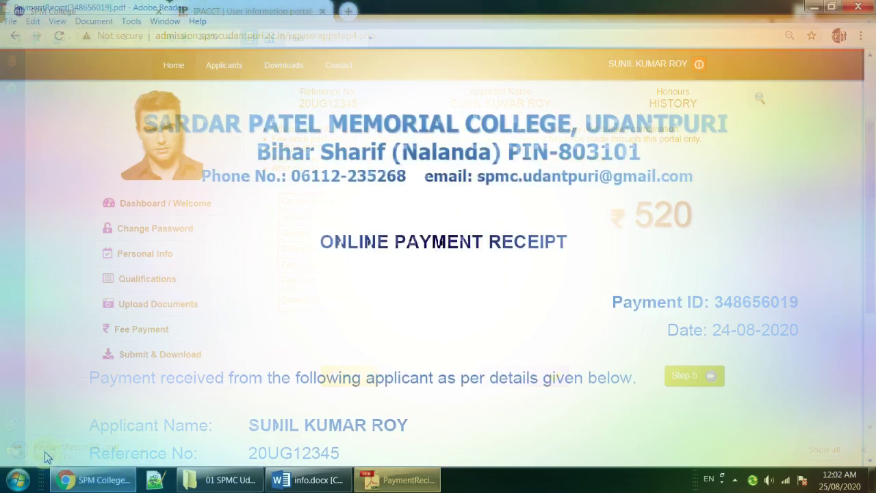
pyautogui.scroll(-5, 435, 271)
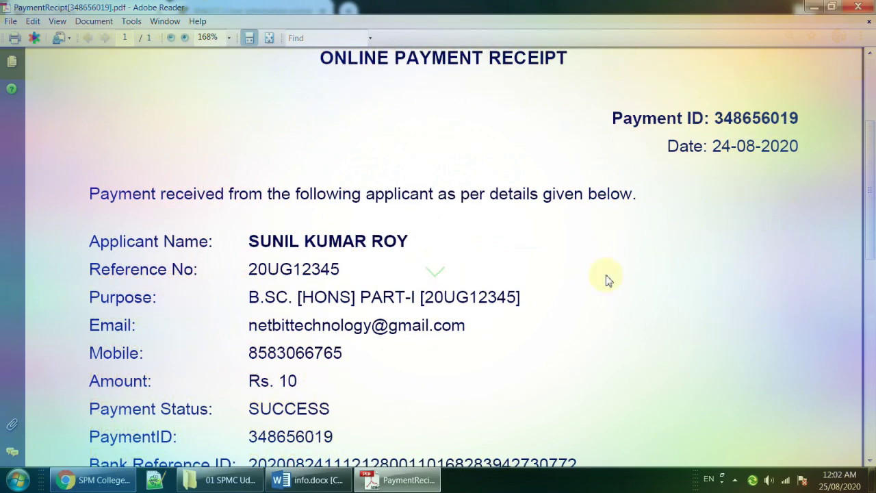
pyautogui.scroll(-8, 590, 306)
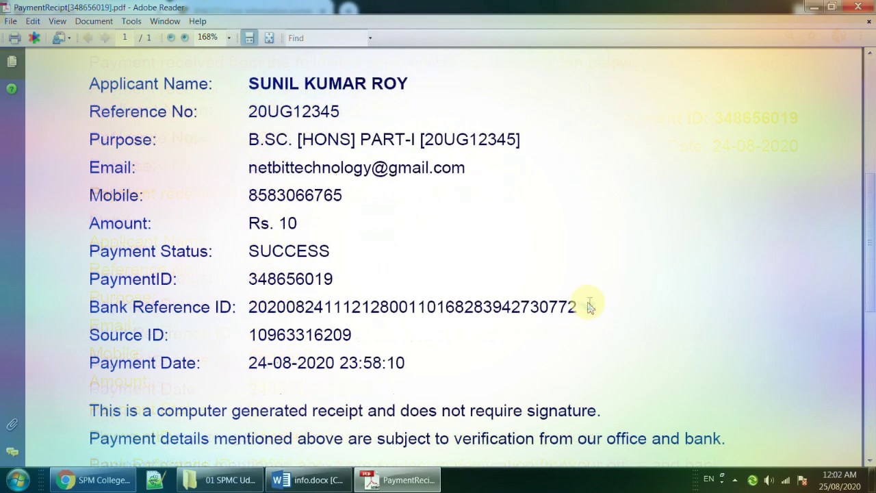
pyautogui.scroll(10, 590, 306)
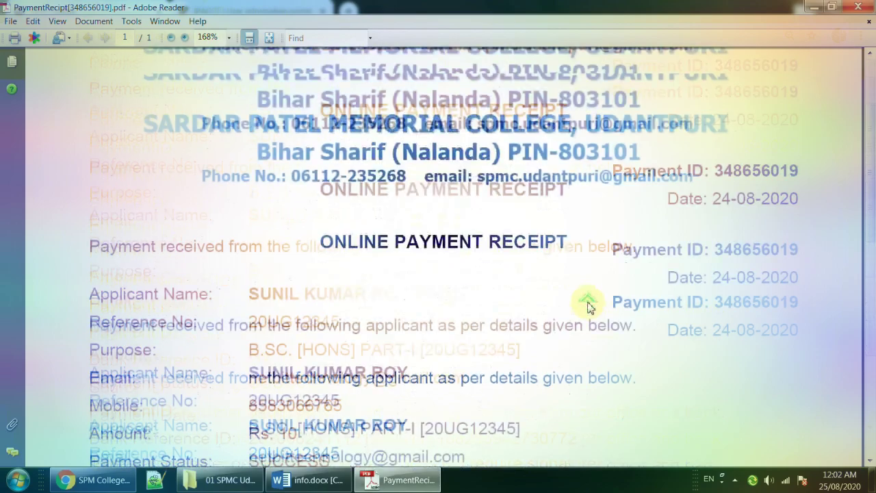
pyautogui.hotkey('alt', 'Tab')
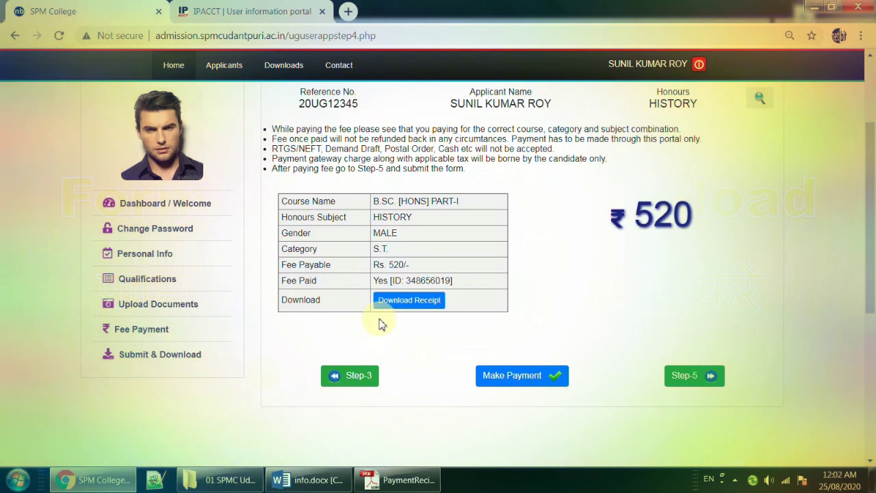
# Open the Step-5 Submit and Download page, check the application status, and accept the undertaking.
pyautogui.click(144, 362)
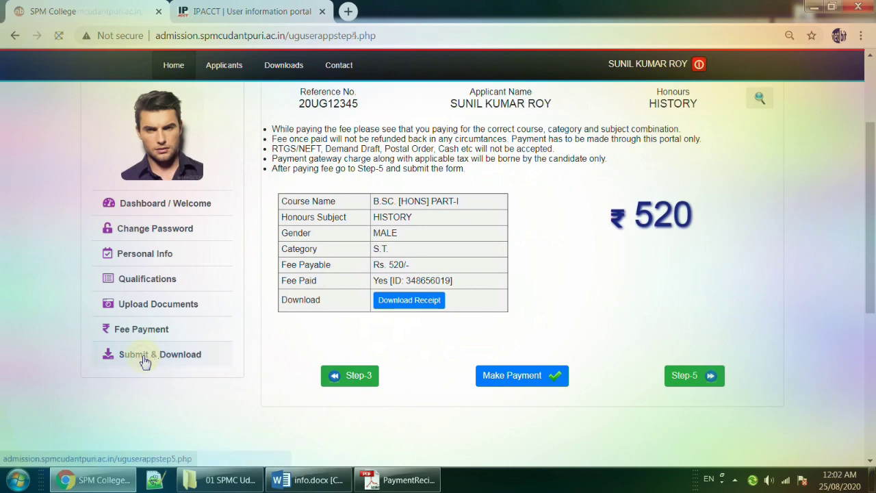
pyautogui.scroll(-2, 461, 341)
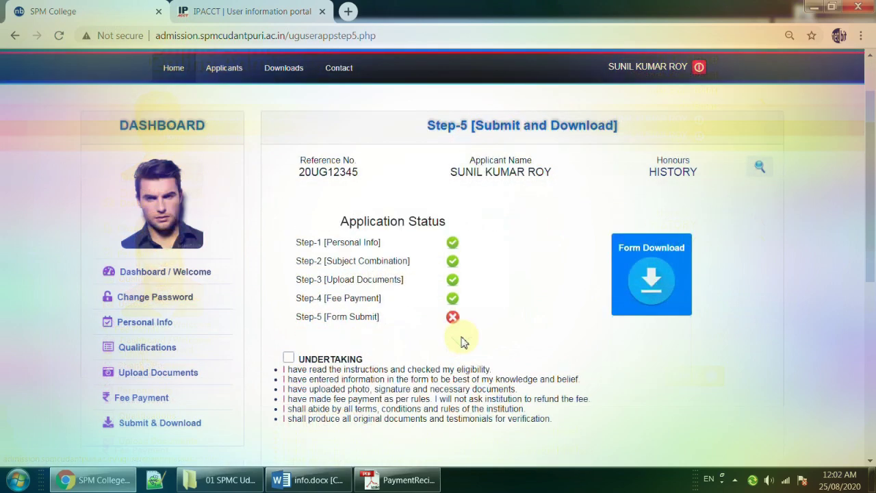
pyautogui.scroll(-1, 407, 343)
pyautogui.click(289, 294)
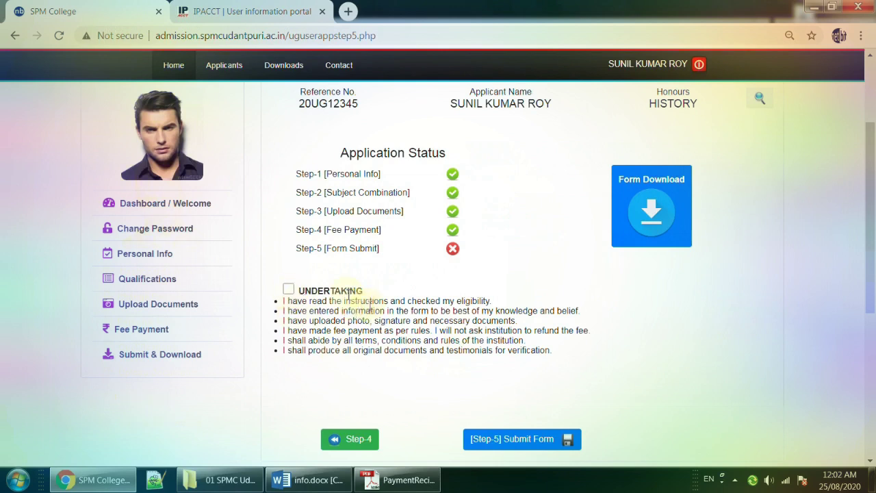
pyautogui.scroll(-1, 472, 299)
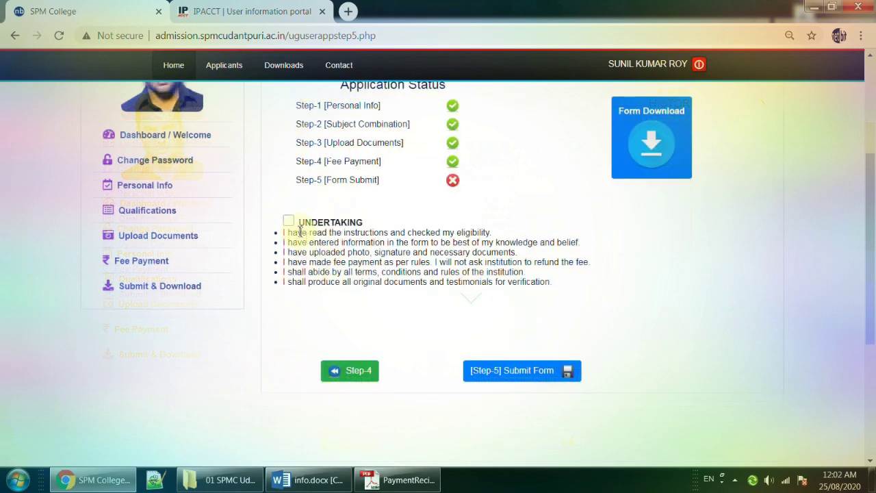
# Submit the Step-5 application form and acknowledge the confirmation message.
pyautogui.click(507, 376)
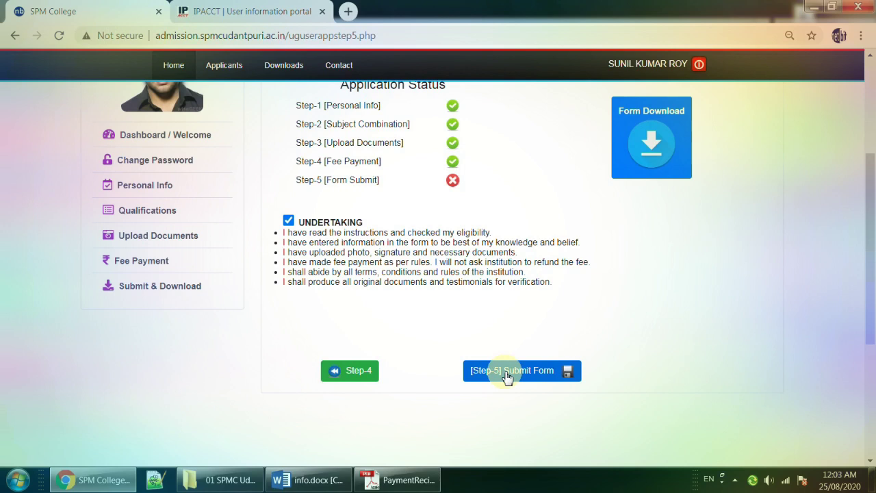
pyautogui.click(508, 377)
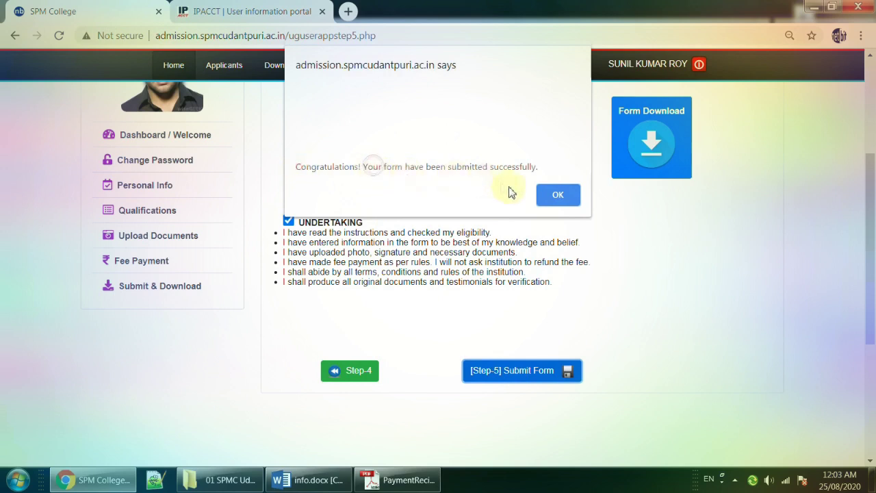
pyautogui.click(558, 196)
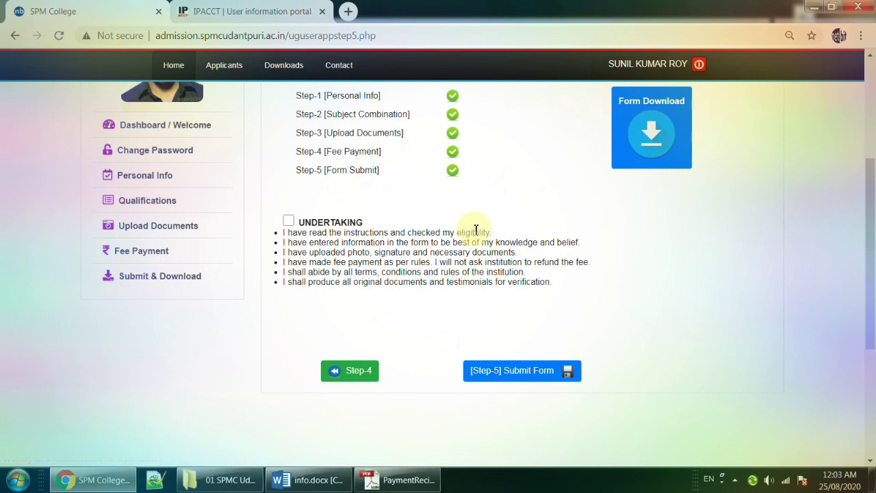
# Download the submitted application form from the Step-5 page and open the downloaded PDF in Adobe Reader.
pyautogui.scroll(2, 568, 235)
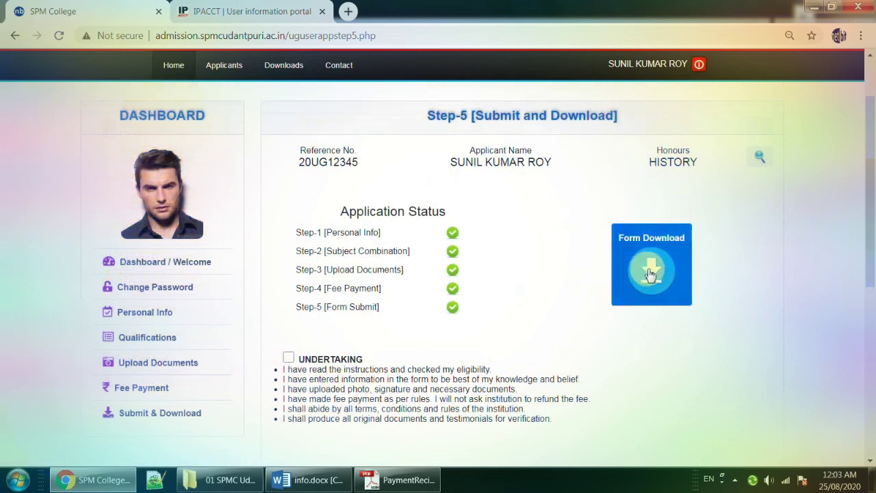
pyautogui.click(651, 274)
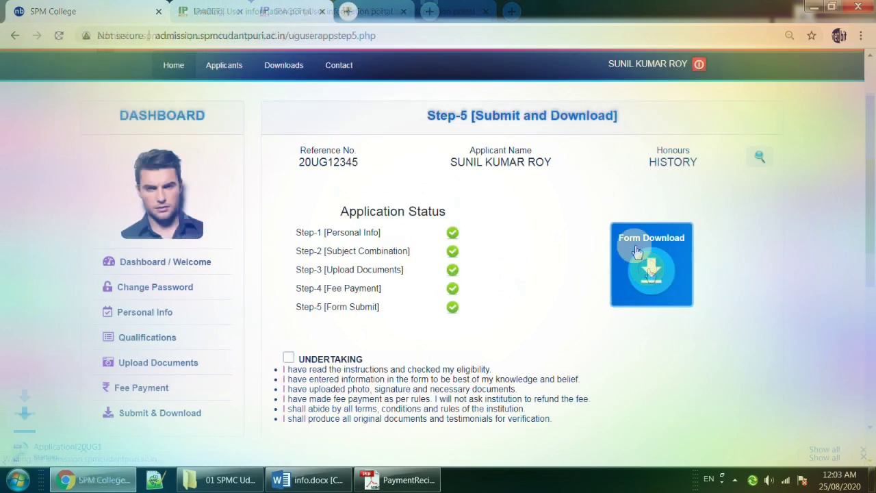
pyautogui.click(77, 452)
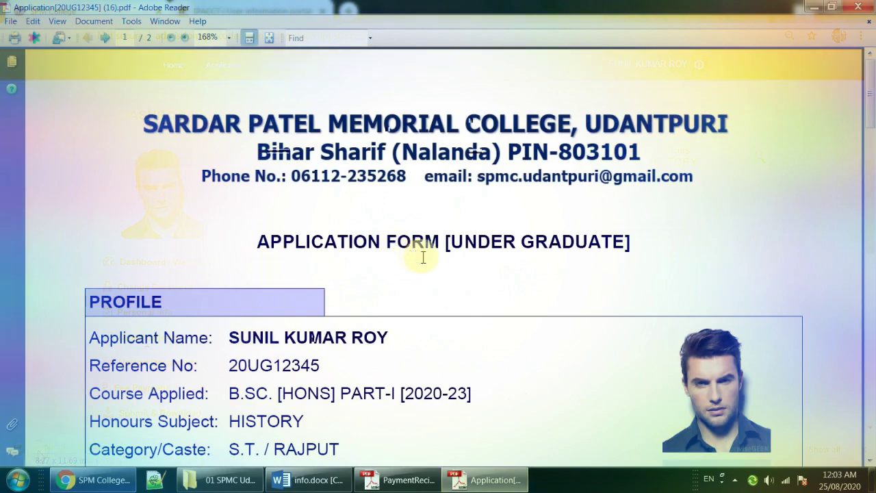
# Review both pages of the application form PDF, from the profile and subjects to the fee, submission and undertaking sections, and return to the beginning.
pyautogui.scroll(-3, 421, 267)
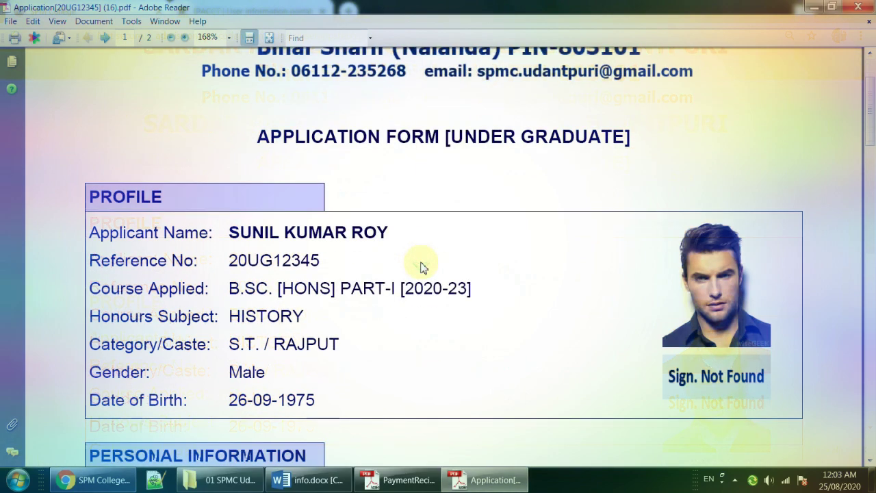
pyautogui.scroll(-5, 421, 267)
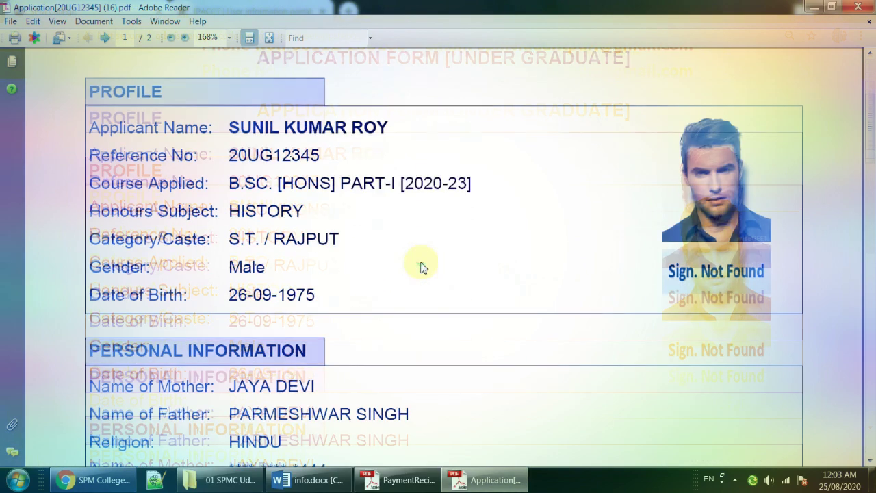
pyautogui.scroll(-20, 421, 267)
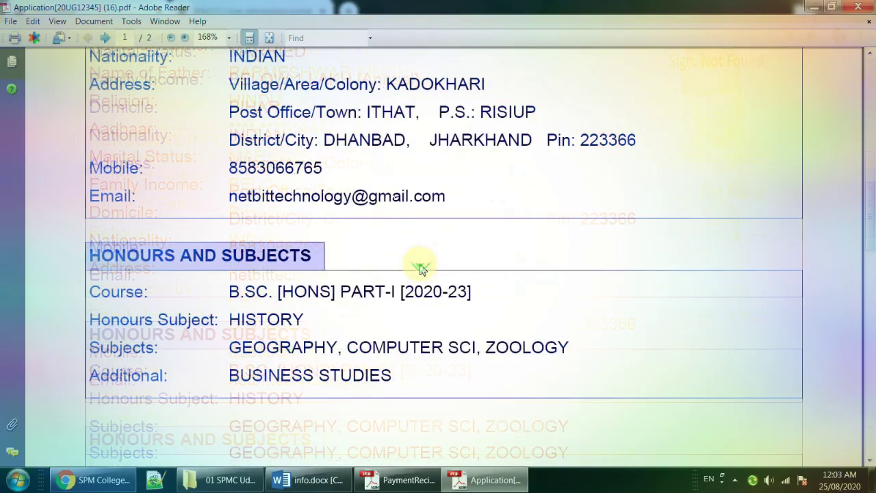
pyautogui.scroll(-20, 421, 267)
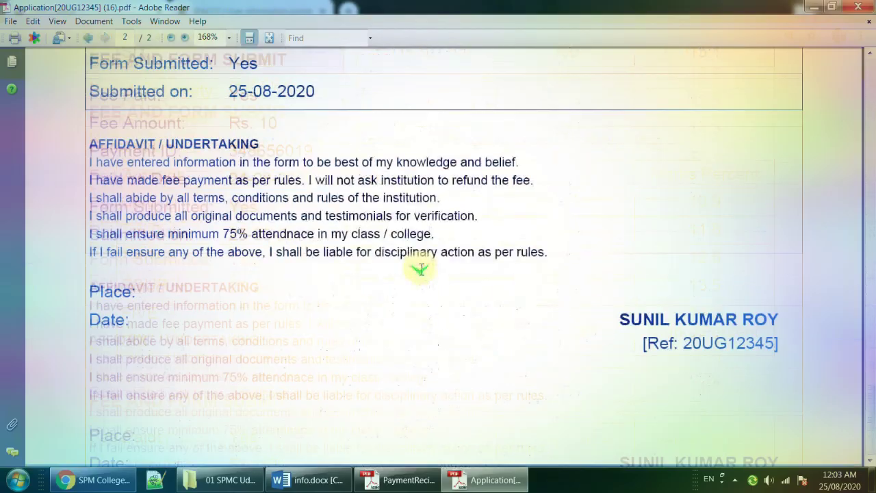
pyautogui.scroll(4, 420, 270)
pyautogui.scroll(1, 520, 261)
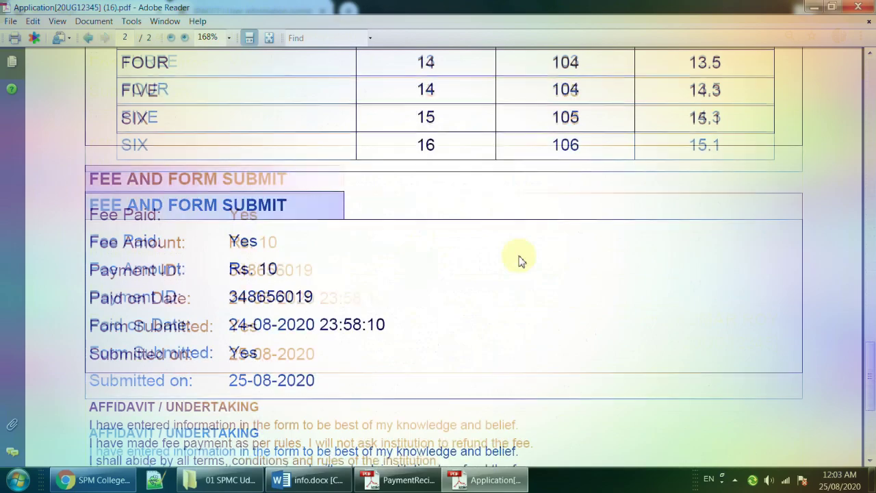
pyautogui.scroll(20, 520, 260)
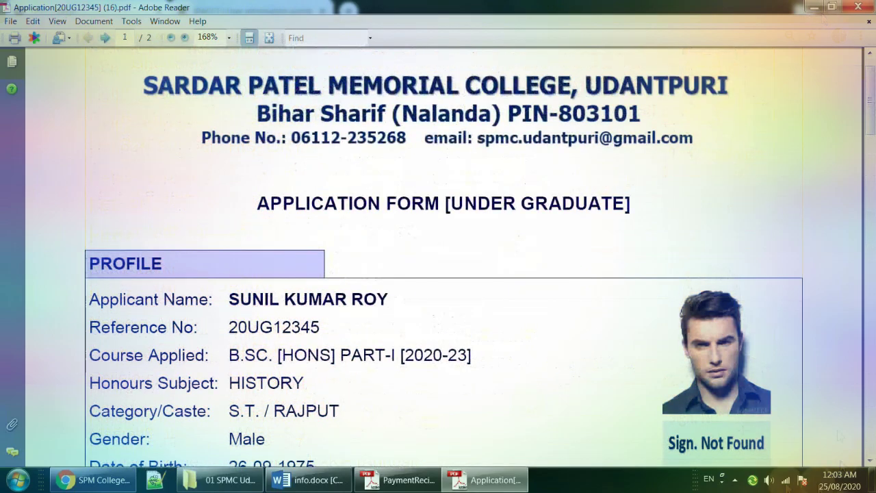
pyautogui.click(732, 480)
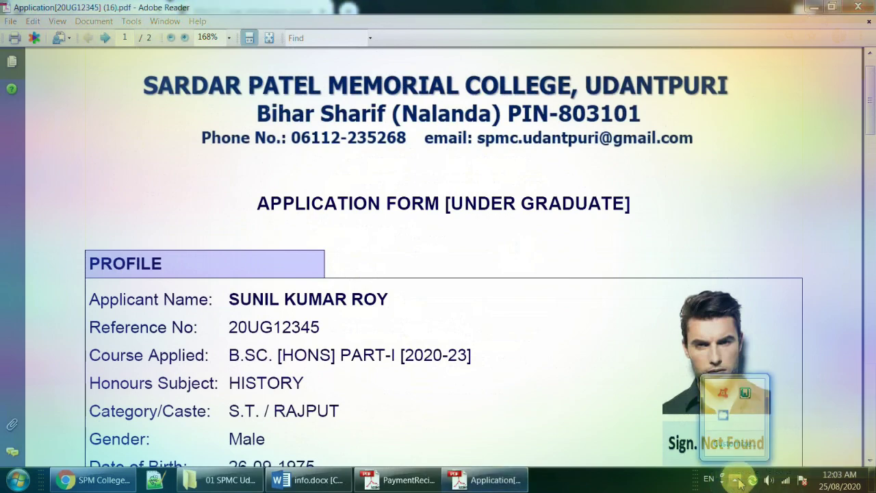
pyautogui.click(726, 418)
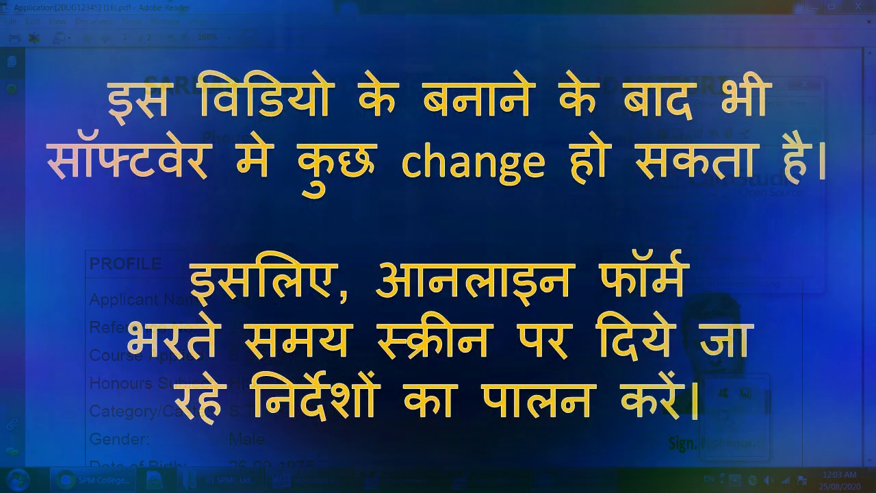